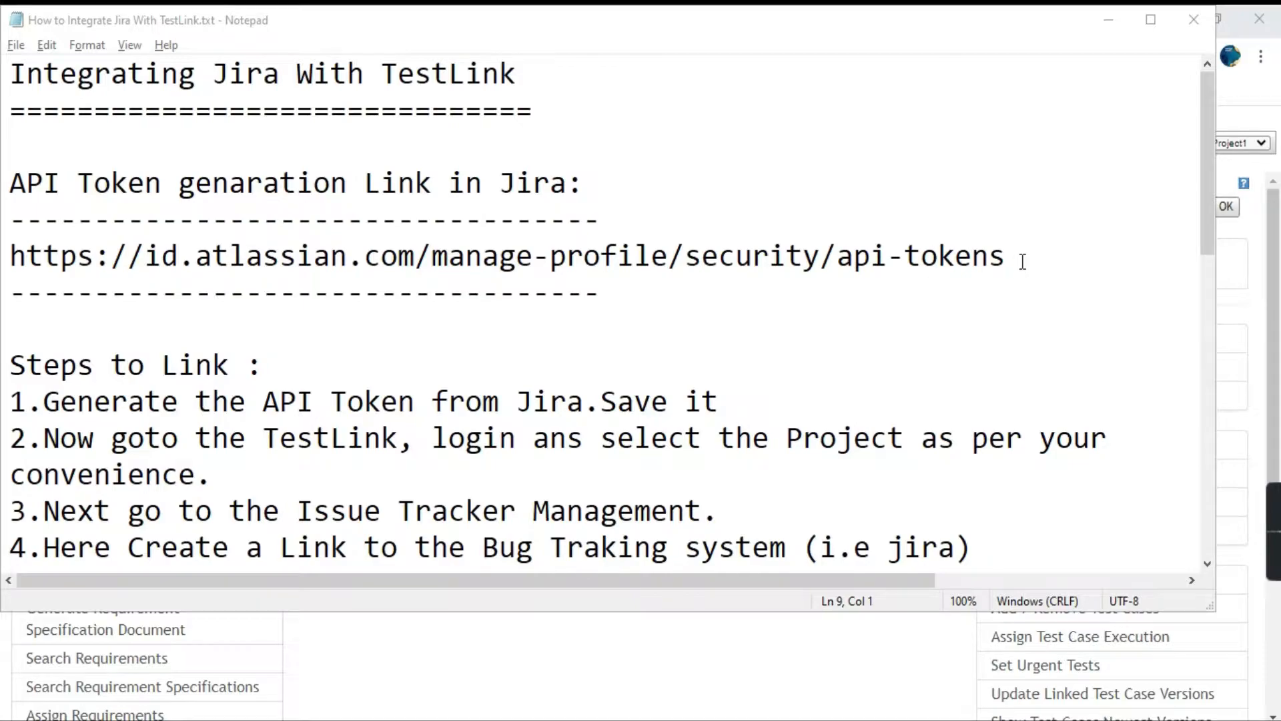
Copy the API token link from the notes and open id.atlassian.com/manage-profile/security/api-tokens in a new browser tab.
{"action": "left_click_drag", "start_coordinate": [1023, 261], "coordinate": [9, 255]}
{"action": "key", "text": "ctrl+c"}
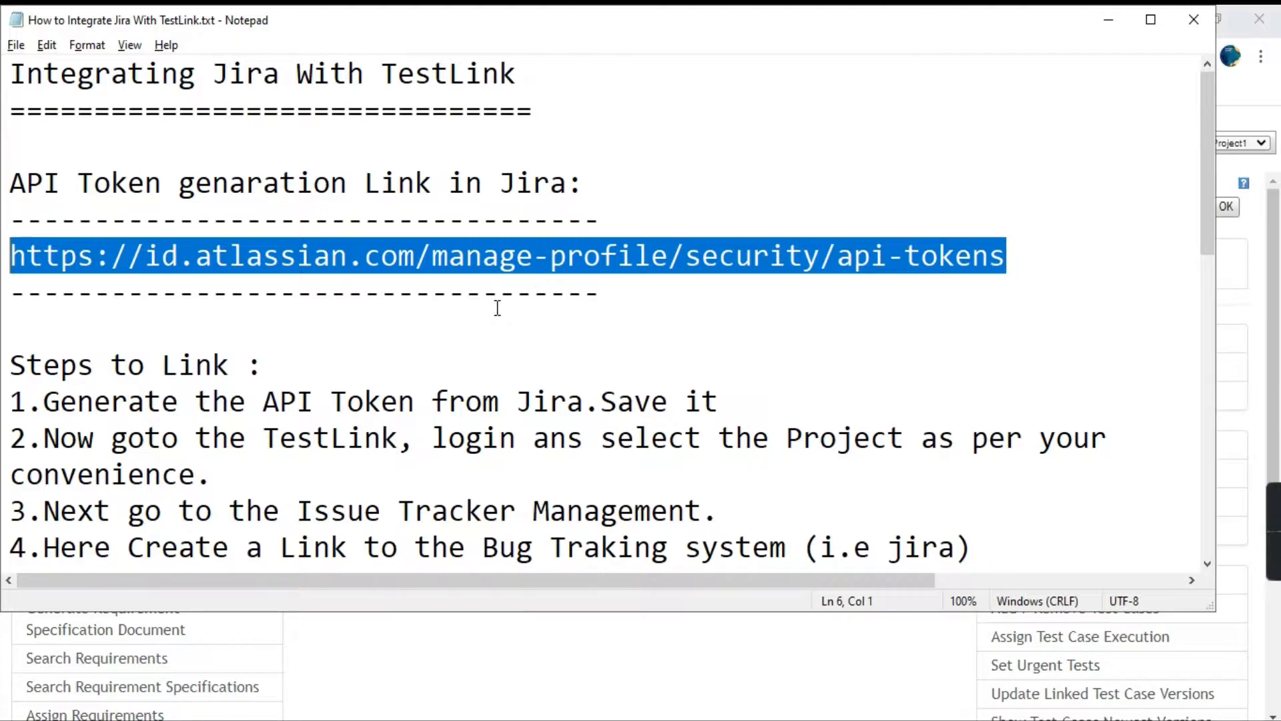
{"action": "left_click", "coordinate": [1107, 19]}
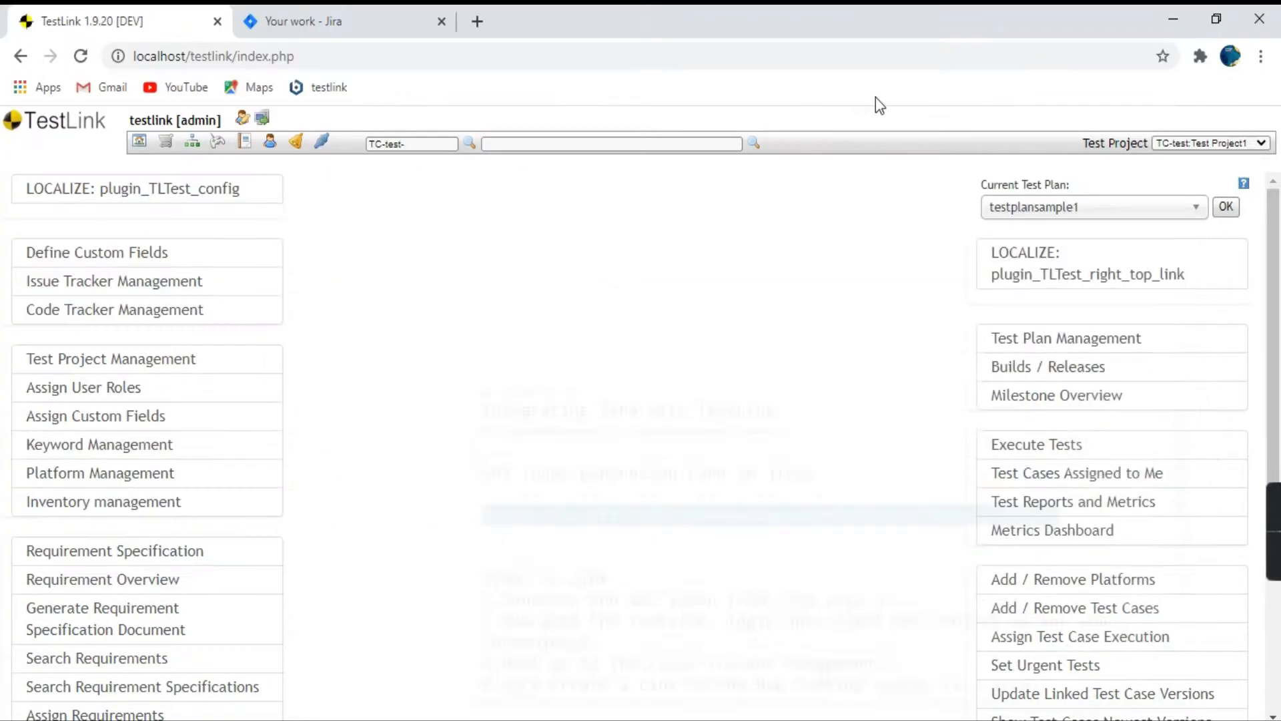
{"action": "left_click", "coordinate": [479, 21]}
{"action": "key", "text": "ctrl+v"}
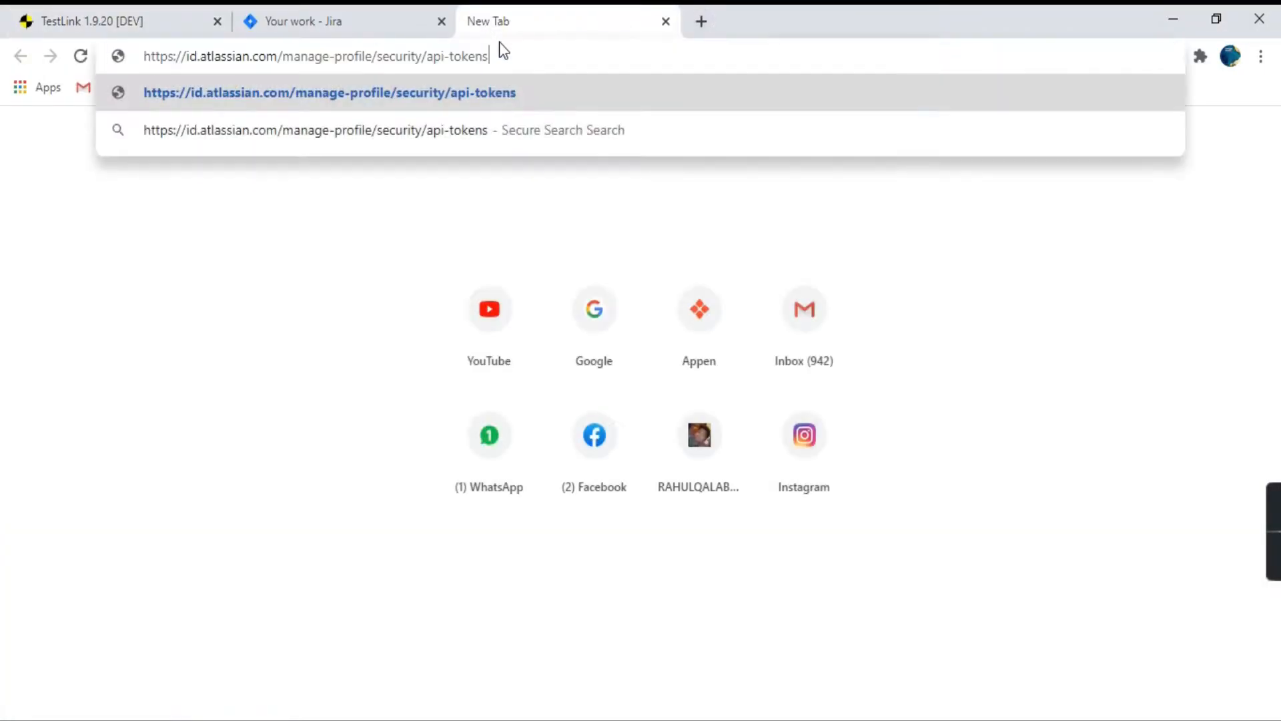
{"action": "key", "text": "Return"}
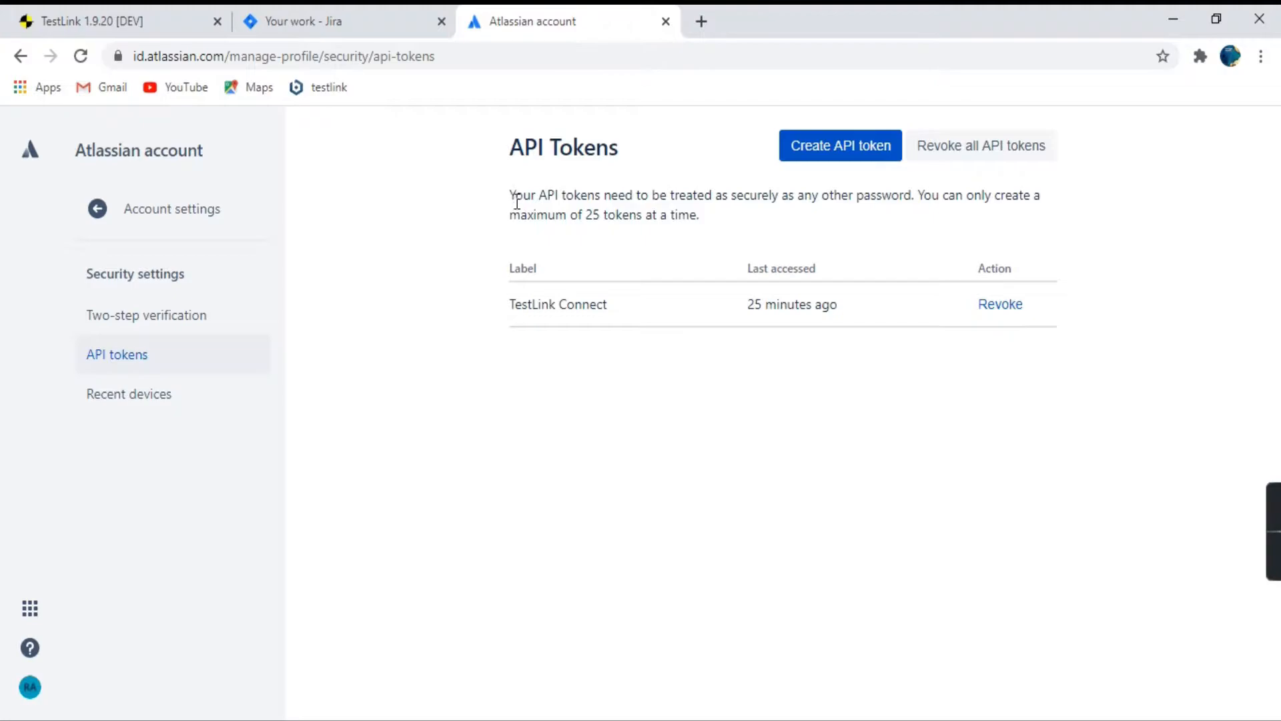
Create an Atlassian API token with the label "TestLink Connect 1".
{"action": "left_click_drag", "start_coordinate": [509, 194], "coordinate": [723, 223]}
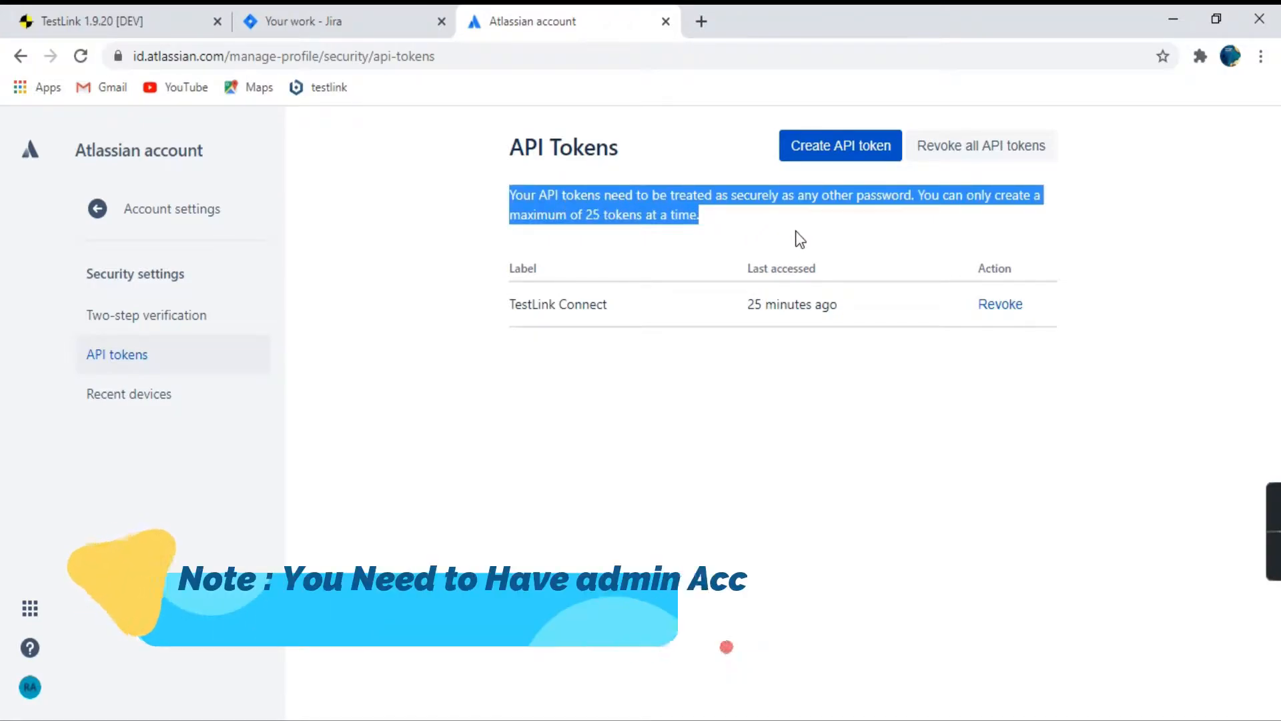
{"action": "left_click", "coordinate": [756, 227]}
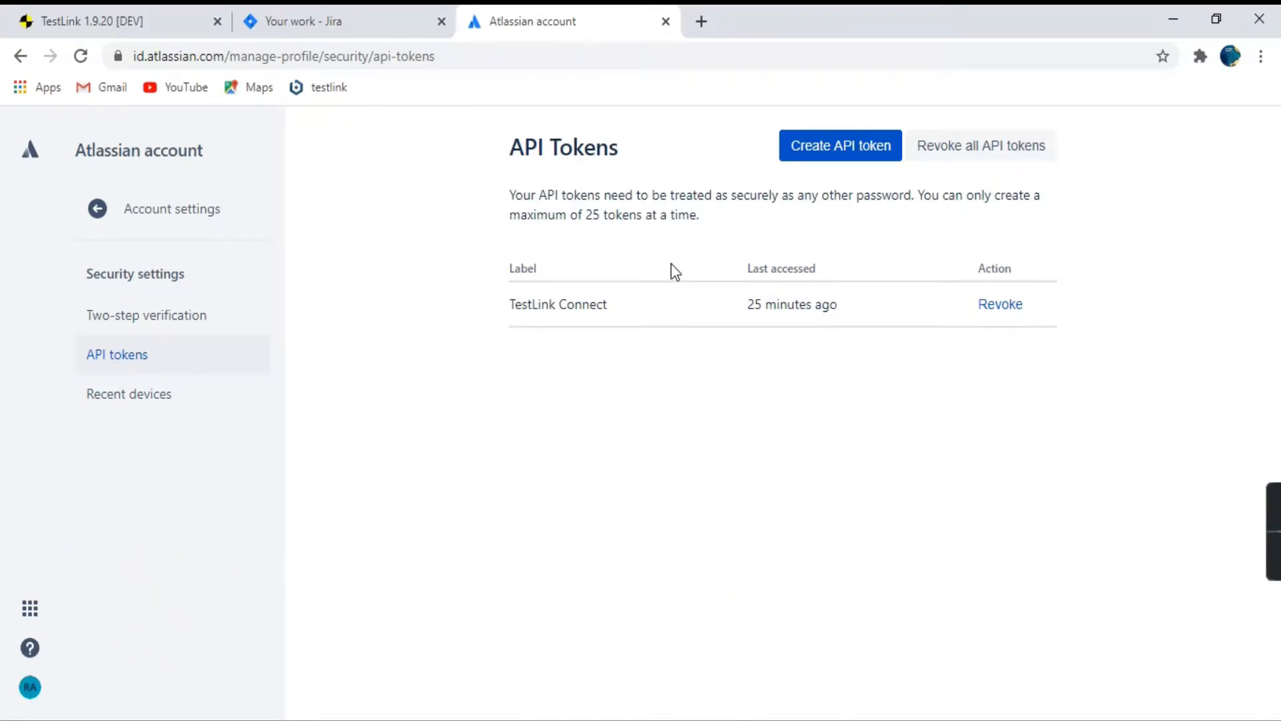
{"action": "left_click", "coordinate": [861, 148]}
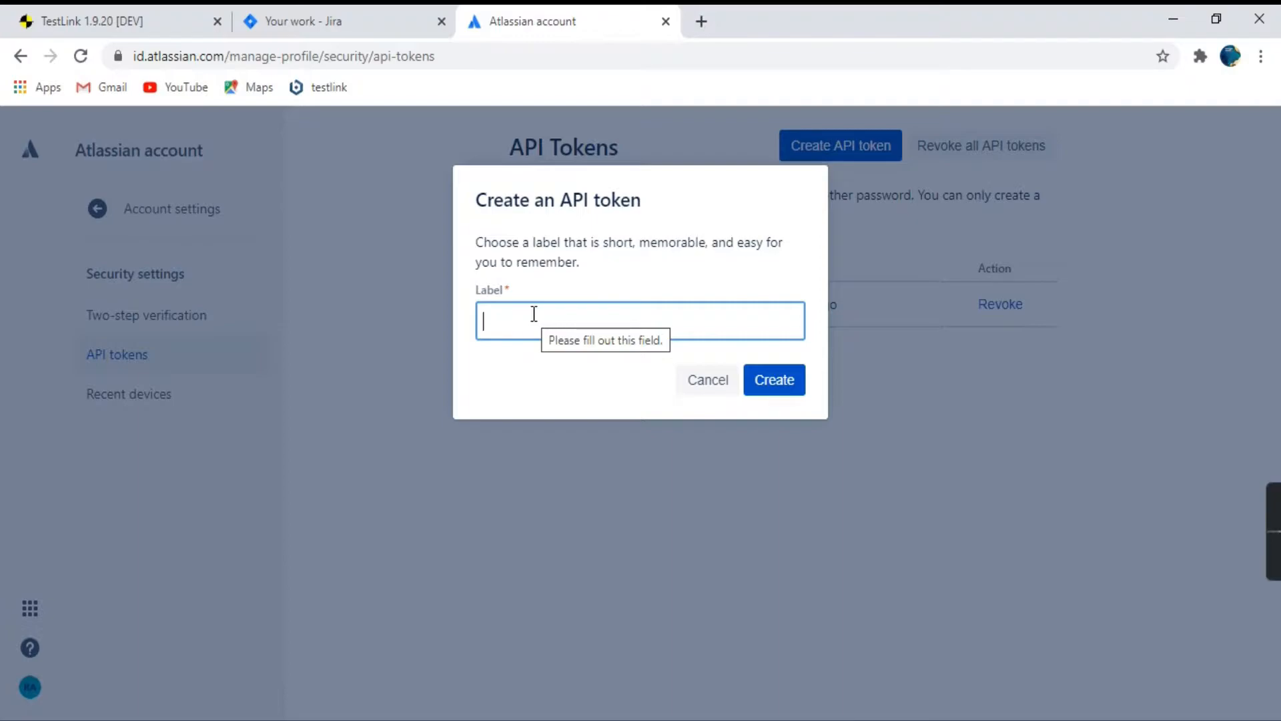
{"action": "type", "text": "Test"}
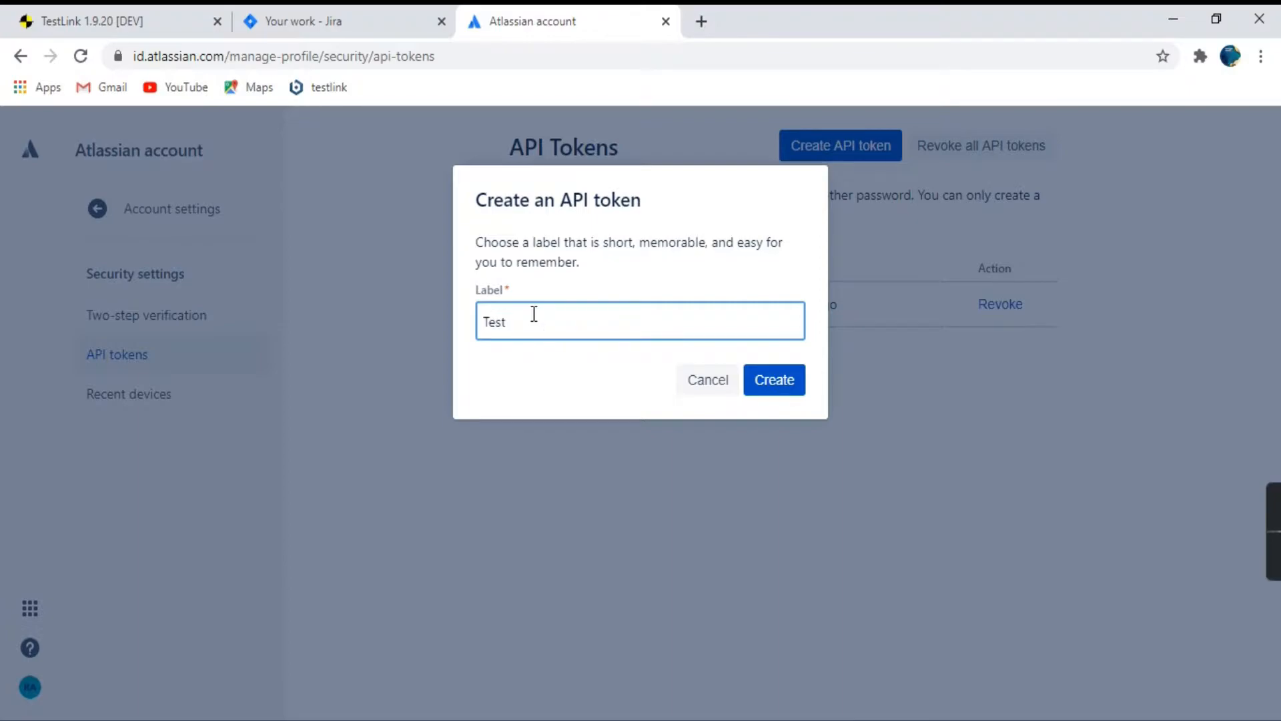
{"action": "type", "text": "Link Connect 1"}
{"action": "left_click", "coordinate": [797, 387]}
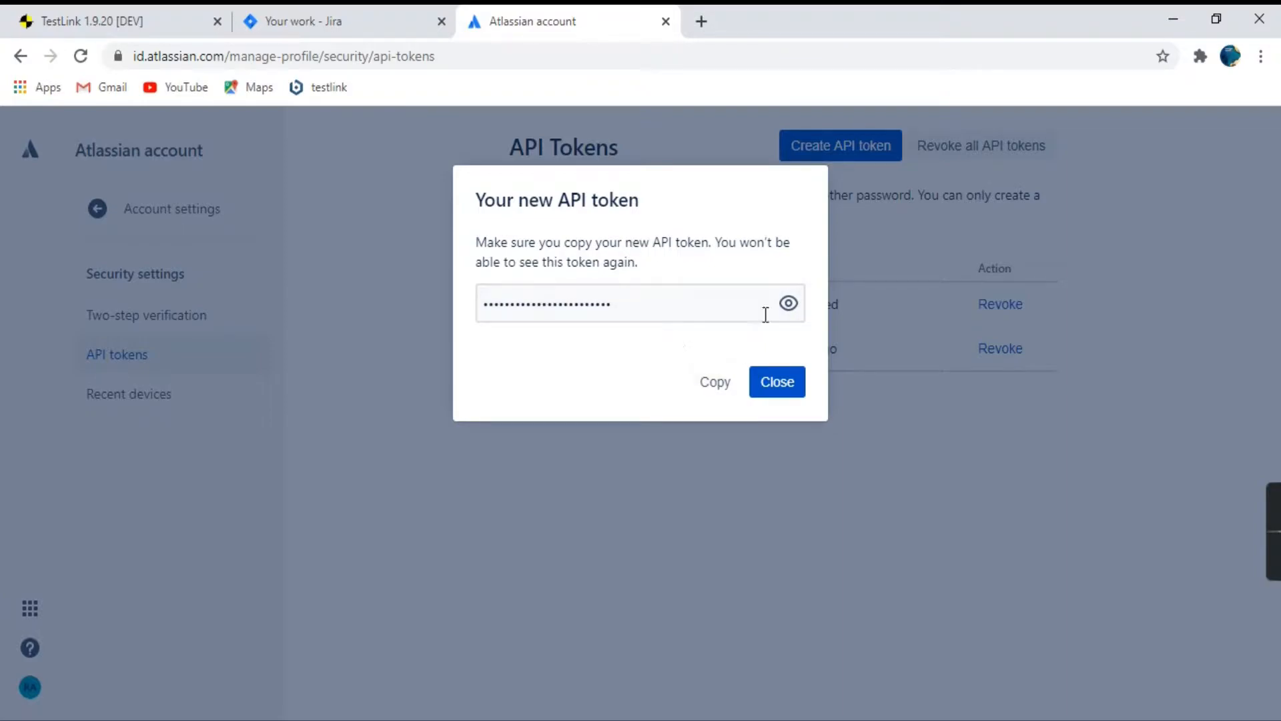
Reveal and copy the new API token, switch to the Notepad notes, and paste it on a new line below the link section.
{"action": "left_click", "coordinate": [789, 303]}
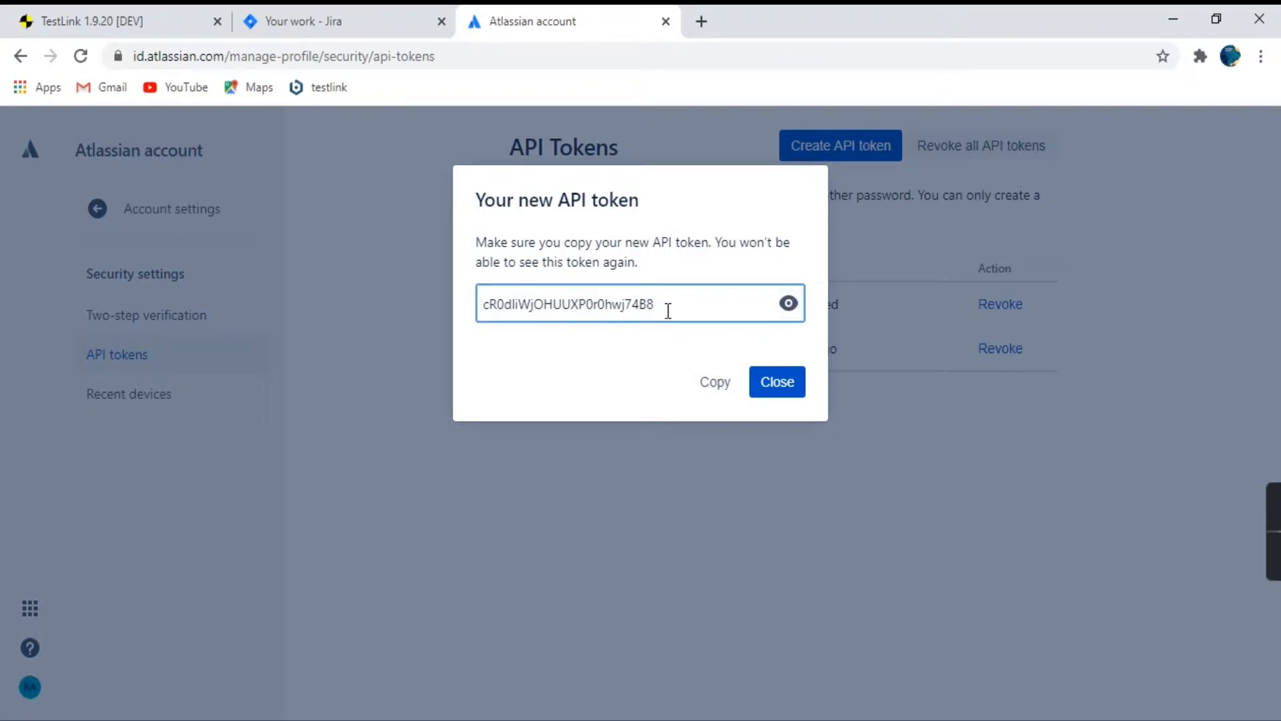
{"action": "left_click_drag", "start_coordinate": [668, 311], "coordinate": [455, 305]}
{"action": "key", "text": "ctrl+c"}
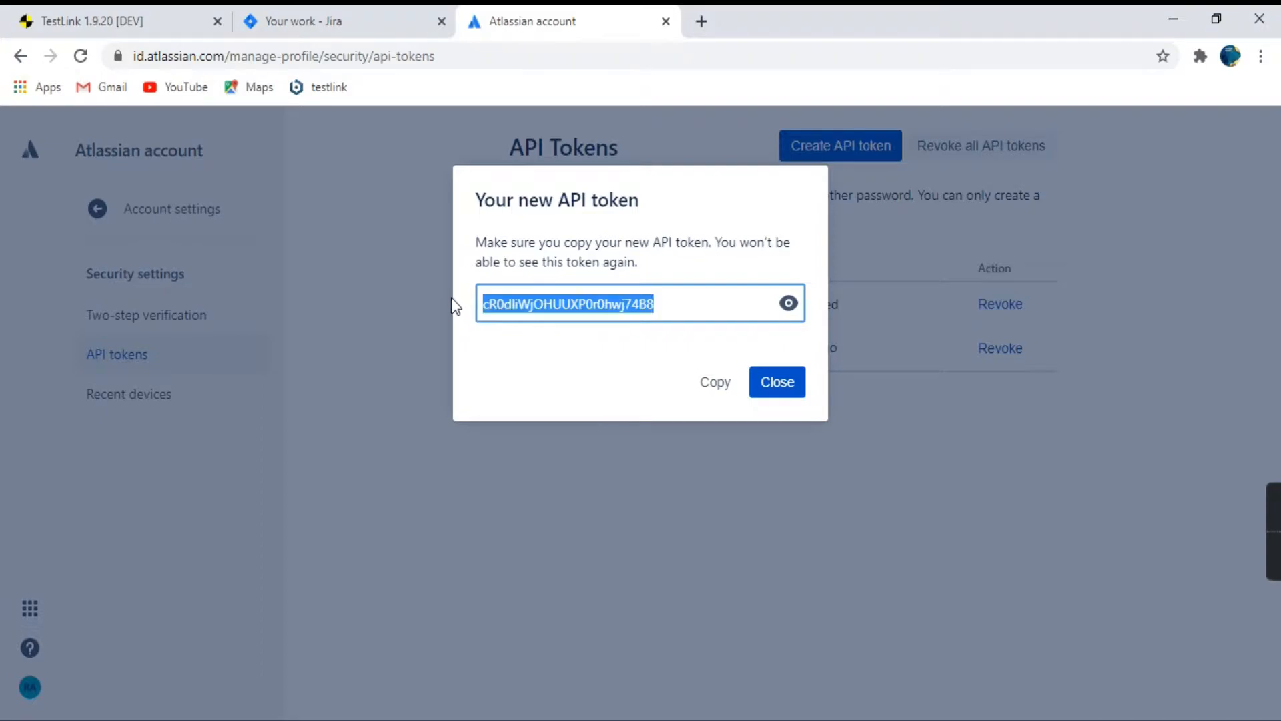
{"action": "key", "text": "alt+Tab"}
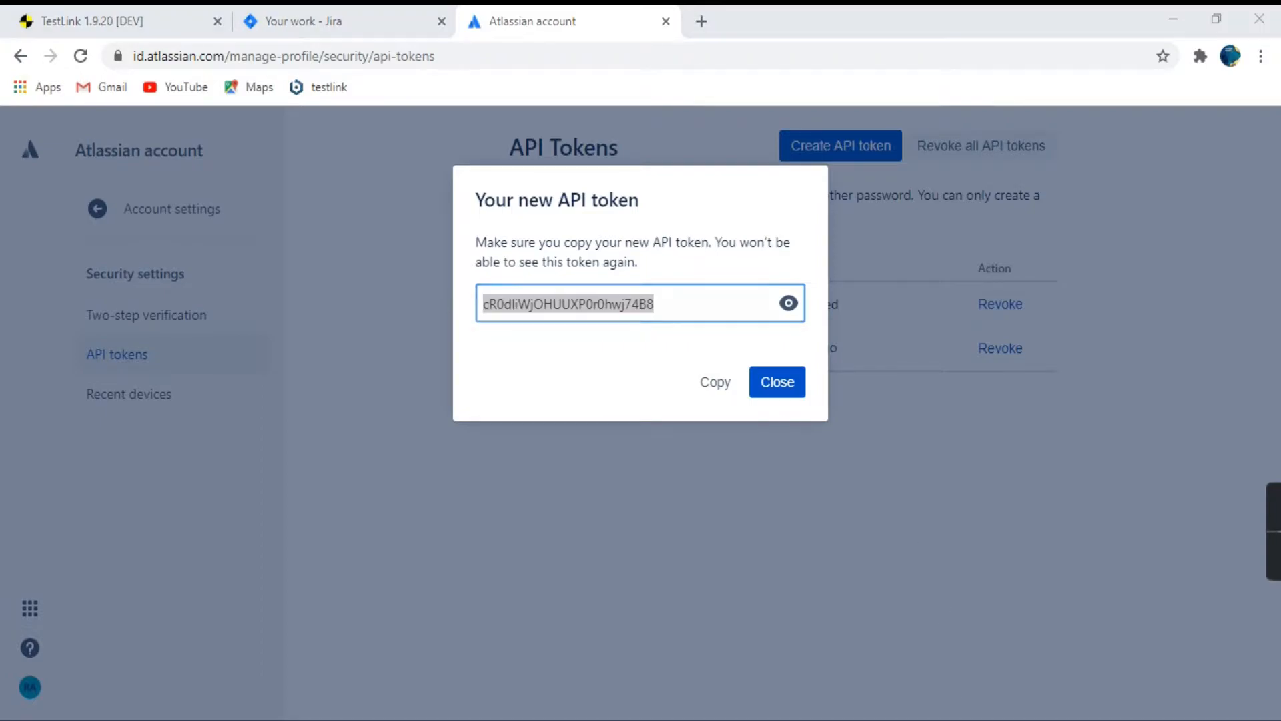
{"action": "left_click", "coordinate": [491, 294]}
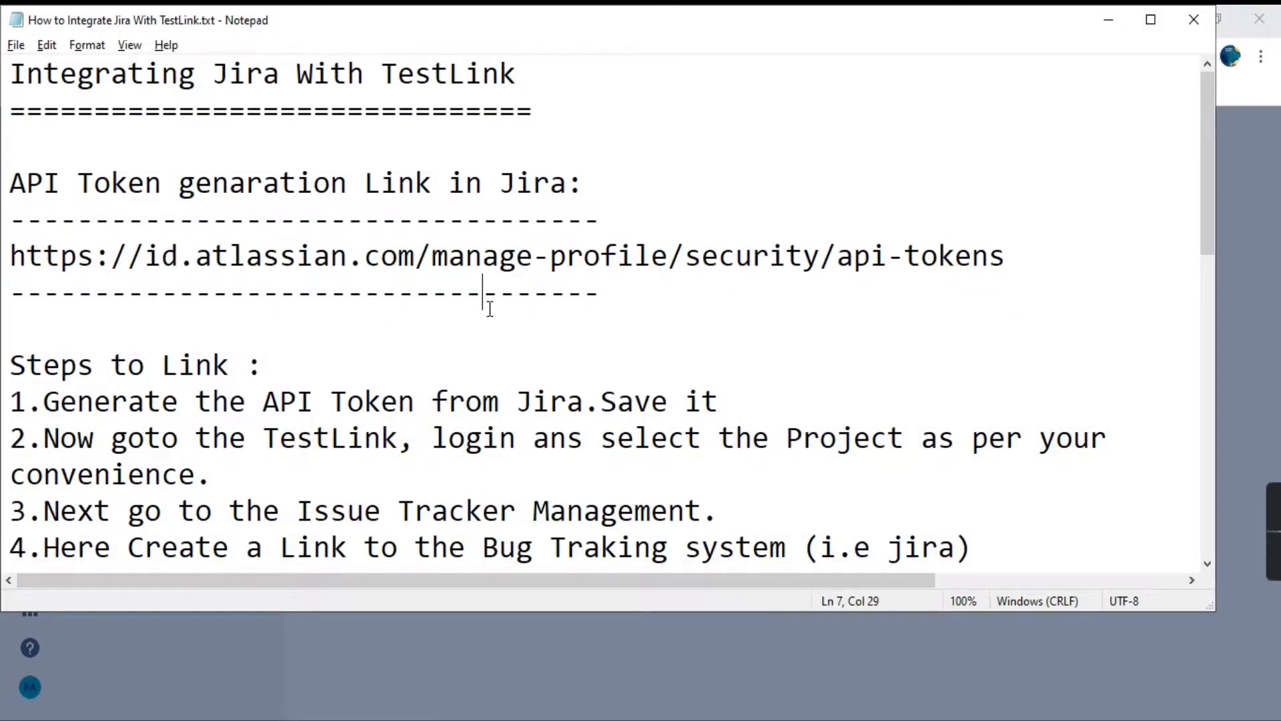
{"action": "left_click", "coordinate": [621, 297]}
{"action": "key", "text": "Return"}
{"action": "key", "text": "Return"}
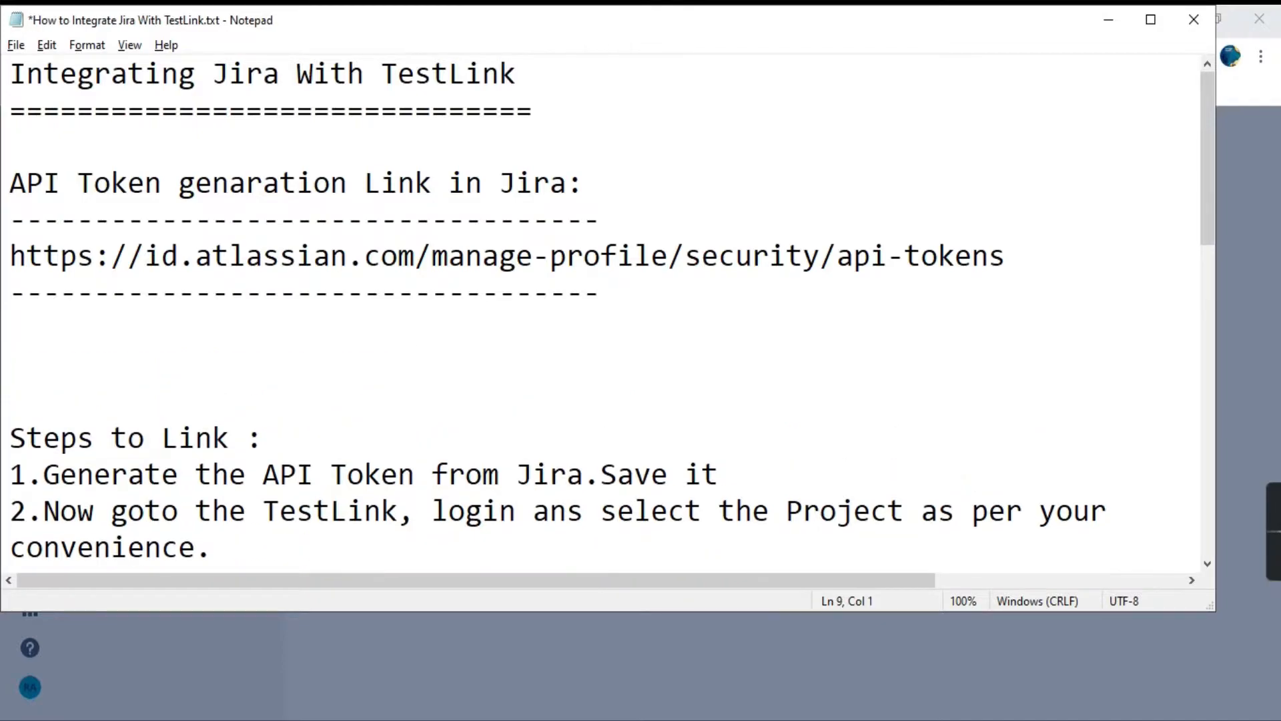
{"action": "key", "text": "ctrl+v"}
Add the heading "Genarated Token" with a dashed underline above the pasted token and save the notes file.
{"action": "left_click", "coordinate": [18, 338]}
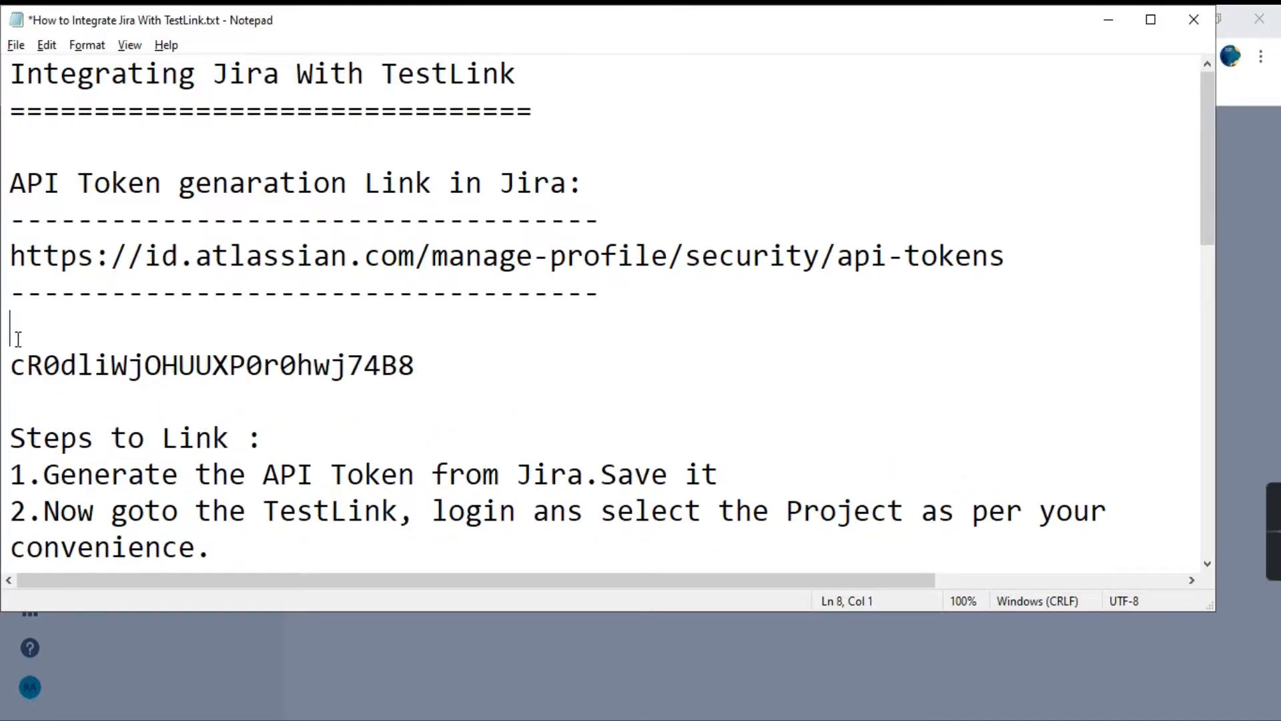
{"action": "type", "text": "Gena"}
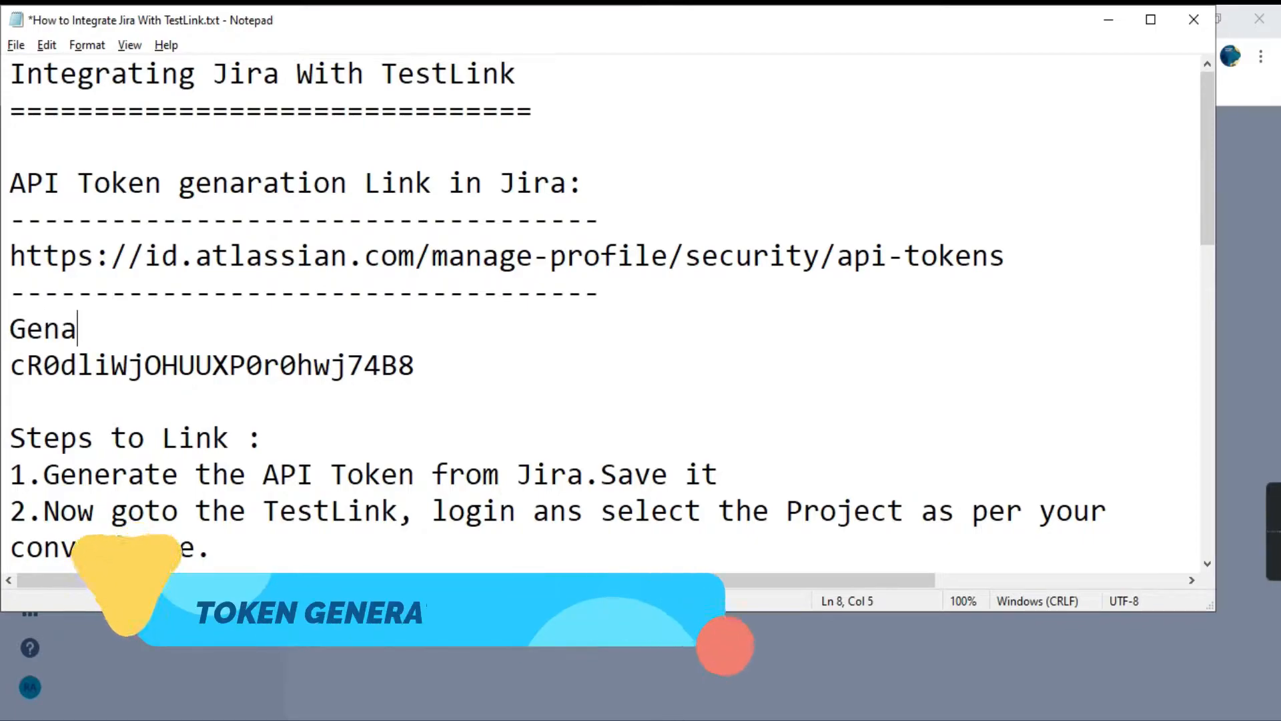
{"action": "type", "text": "rated Token"}
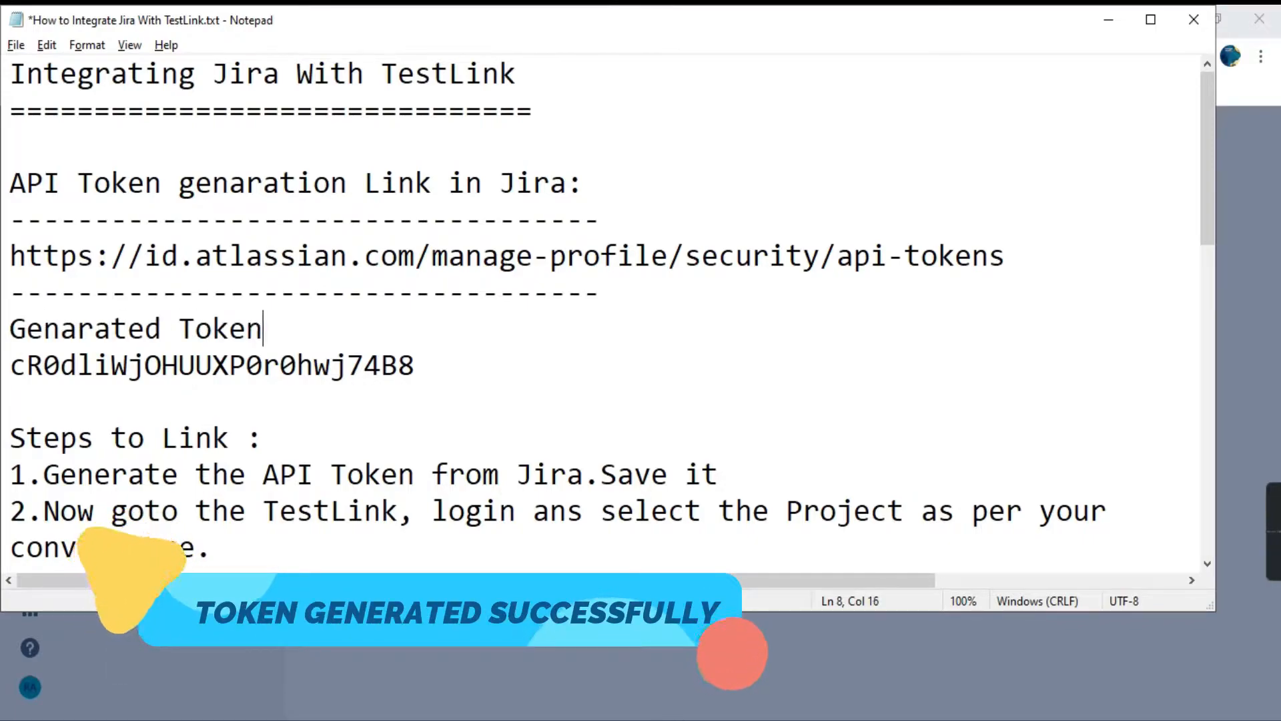
{"action": "key", "text": "Return"}
{"action": "type", "text": "----------------------"}
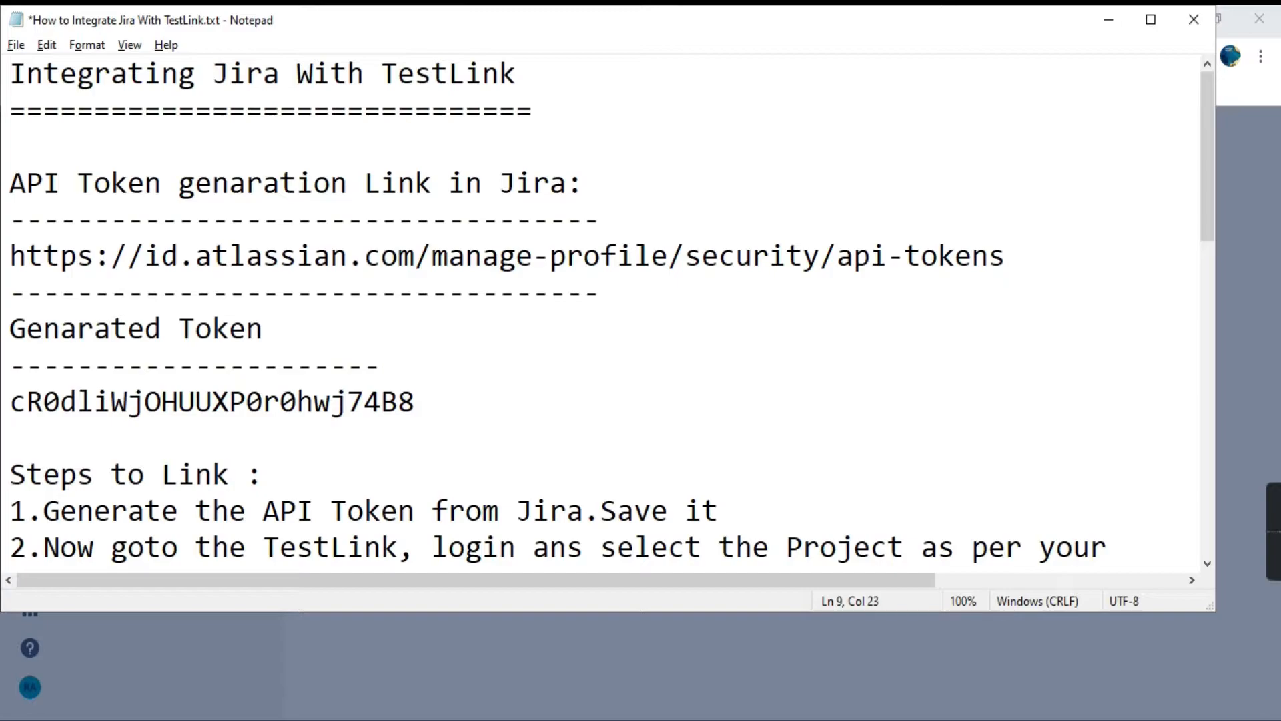
{"action": "key", "text": "ctrl+s"}
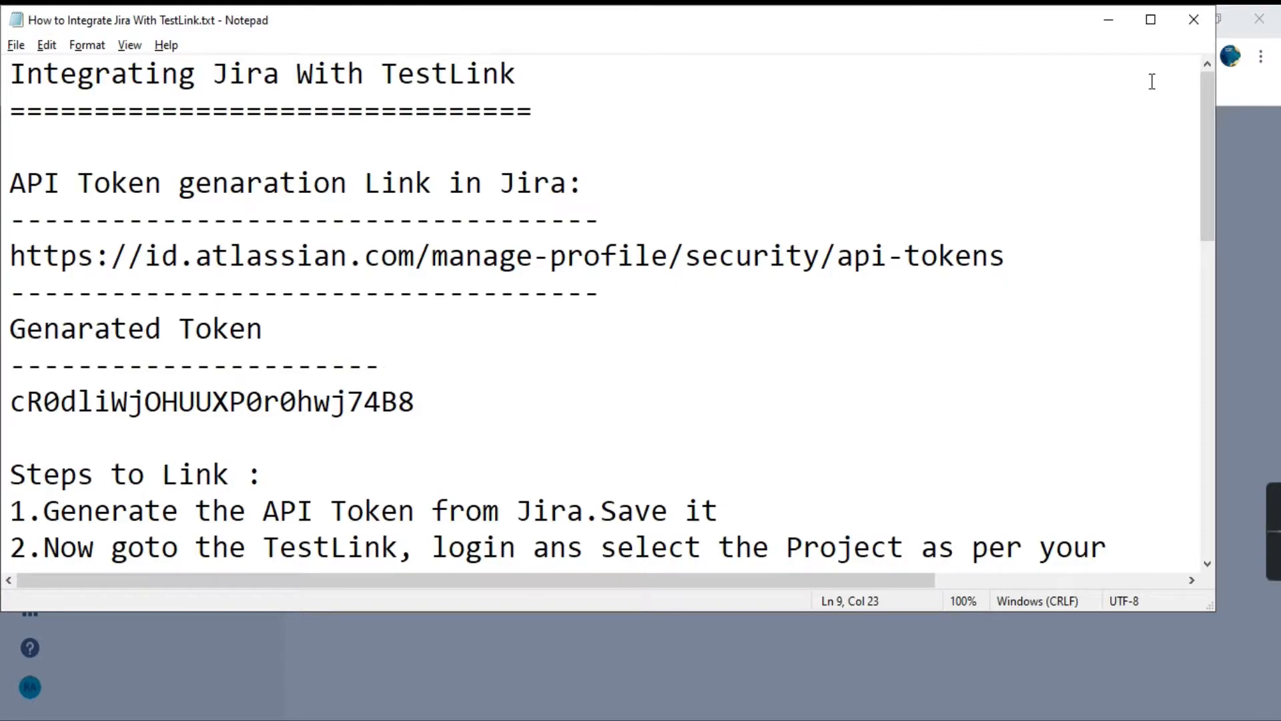
Return to the browser, close the new token dialog and review the TestLink Connect 1 entry in the token list.
{"action": "left_click", "coordinate": [1107, 23]}
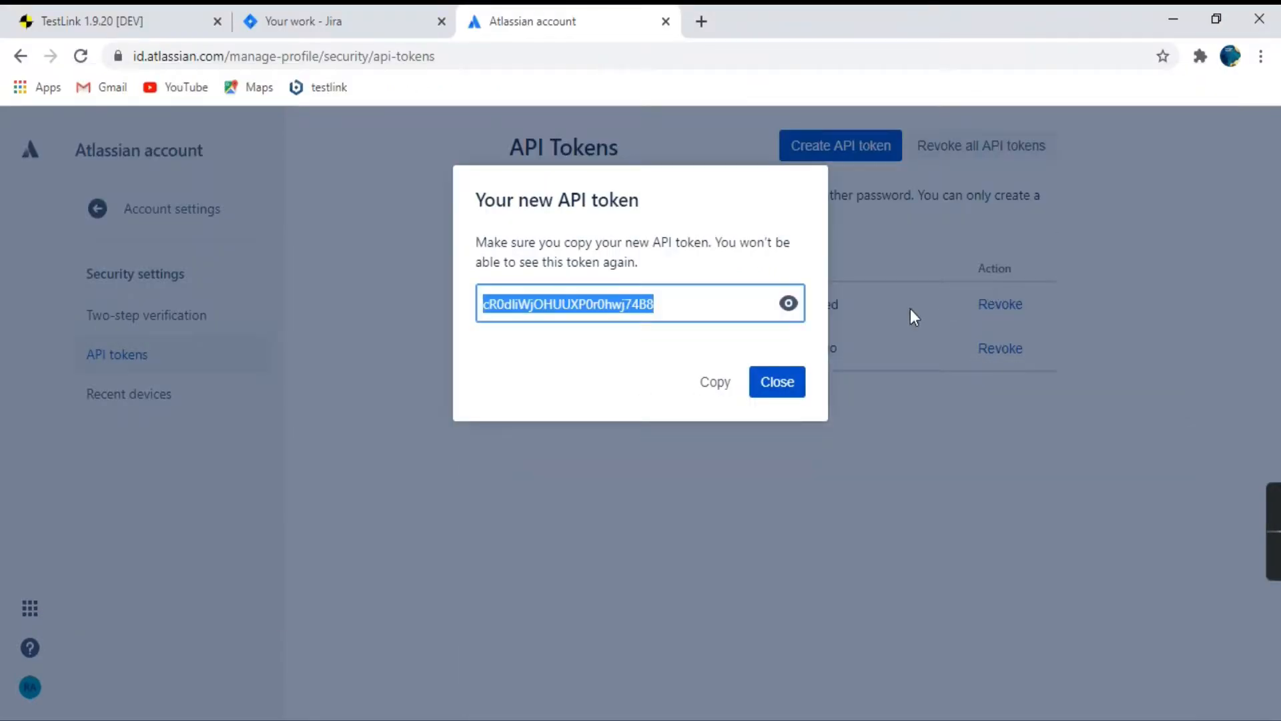
{"action": "left_click", "coordinate": [774, 398]}
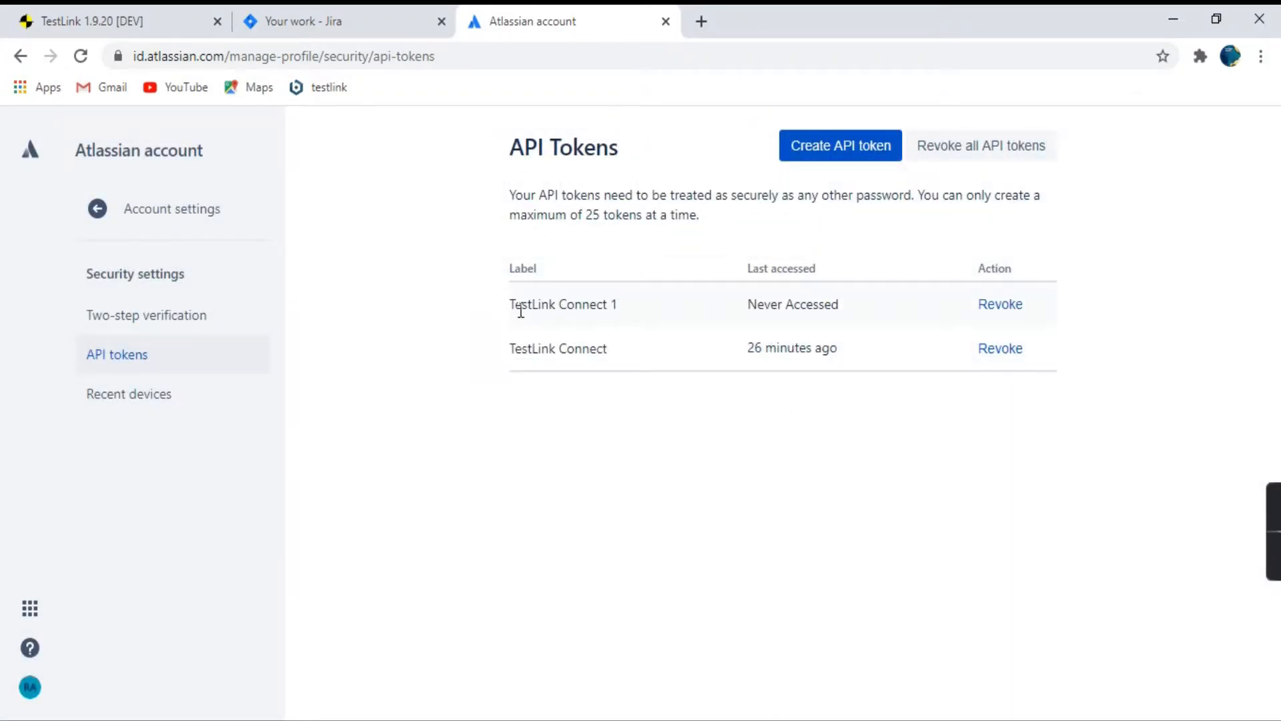
{"action": "left_click_drag", "start_coordinate": [507, 303], "coordinate": [624, 298]}
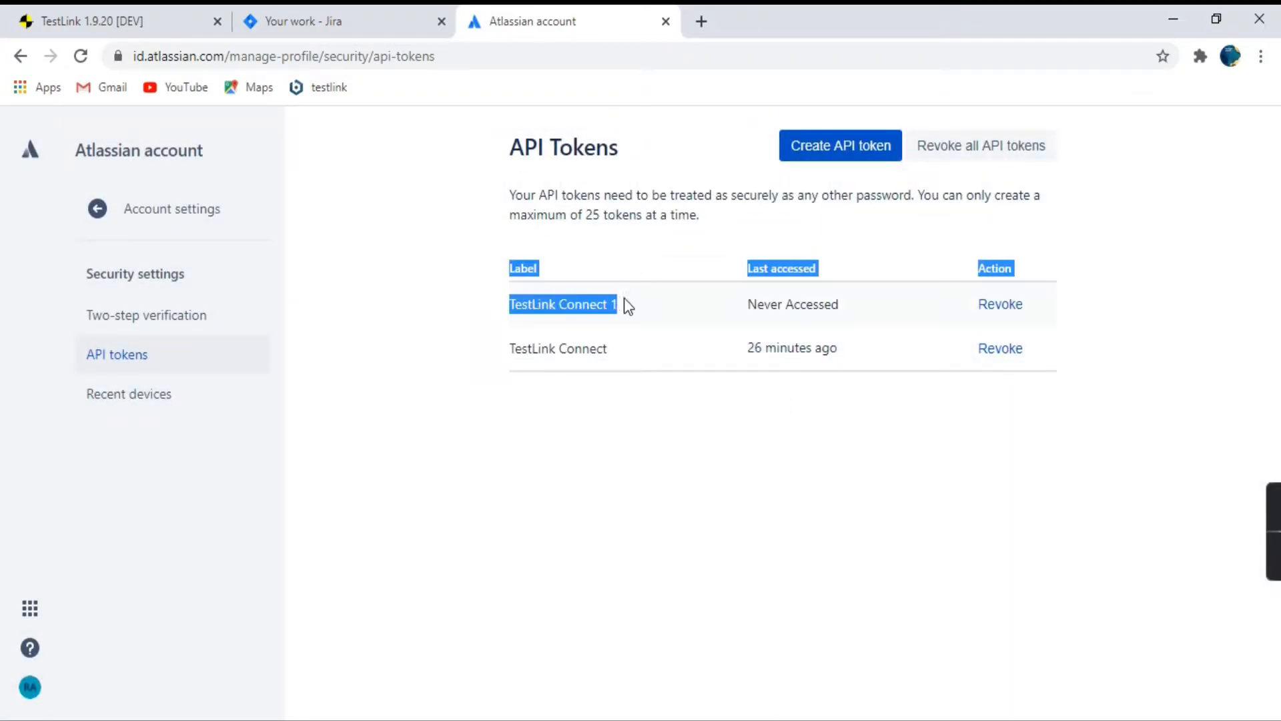
{"action": "left_click", "coordinate": [893, 312]}
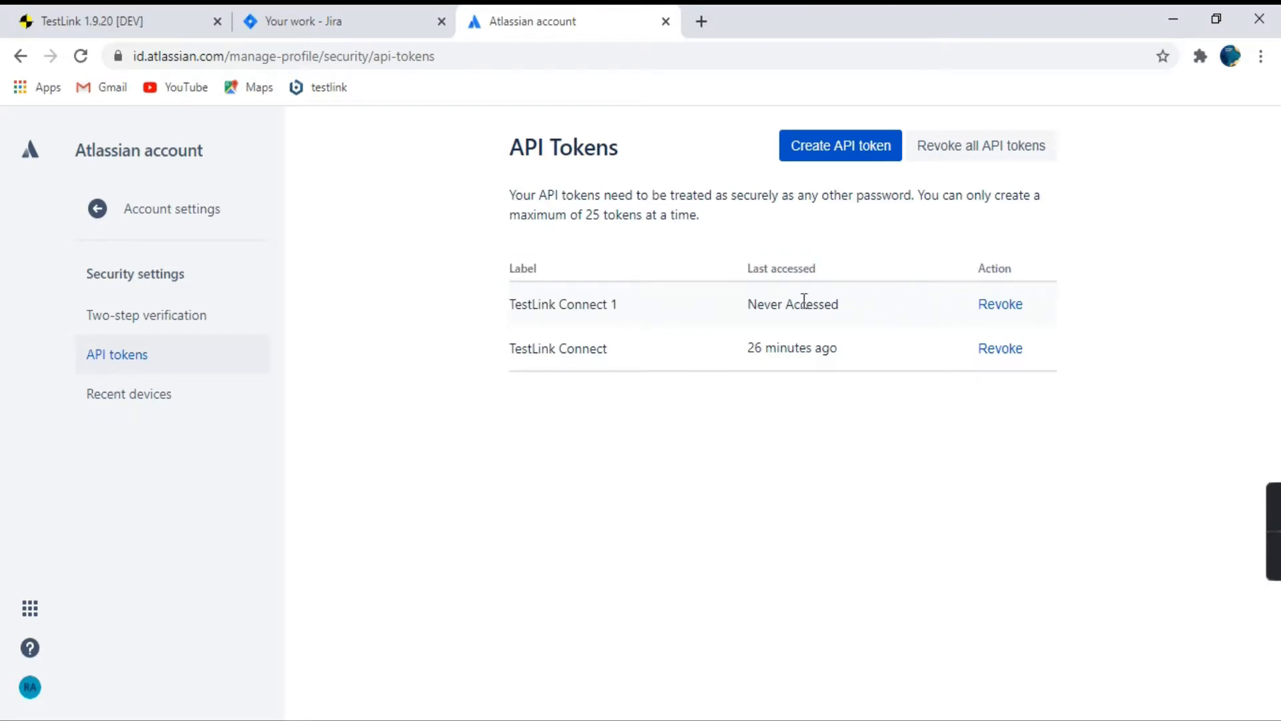
{"action": "left_click_drag", "start_coordinate": [749, 305], "coordinate": [843, 309]}
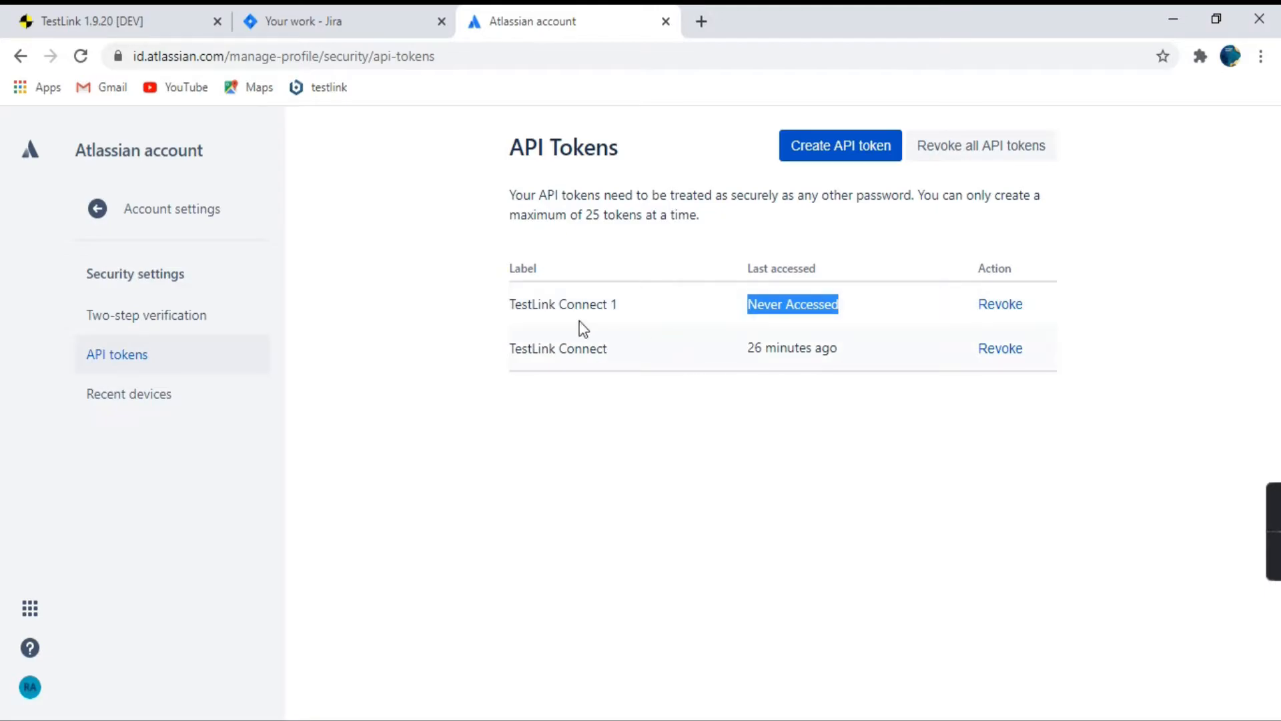
{"action": "left_click", "coordinate": [453, 295]}
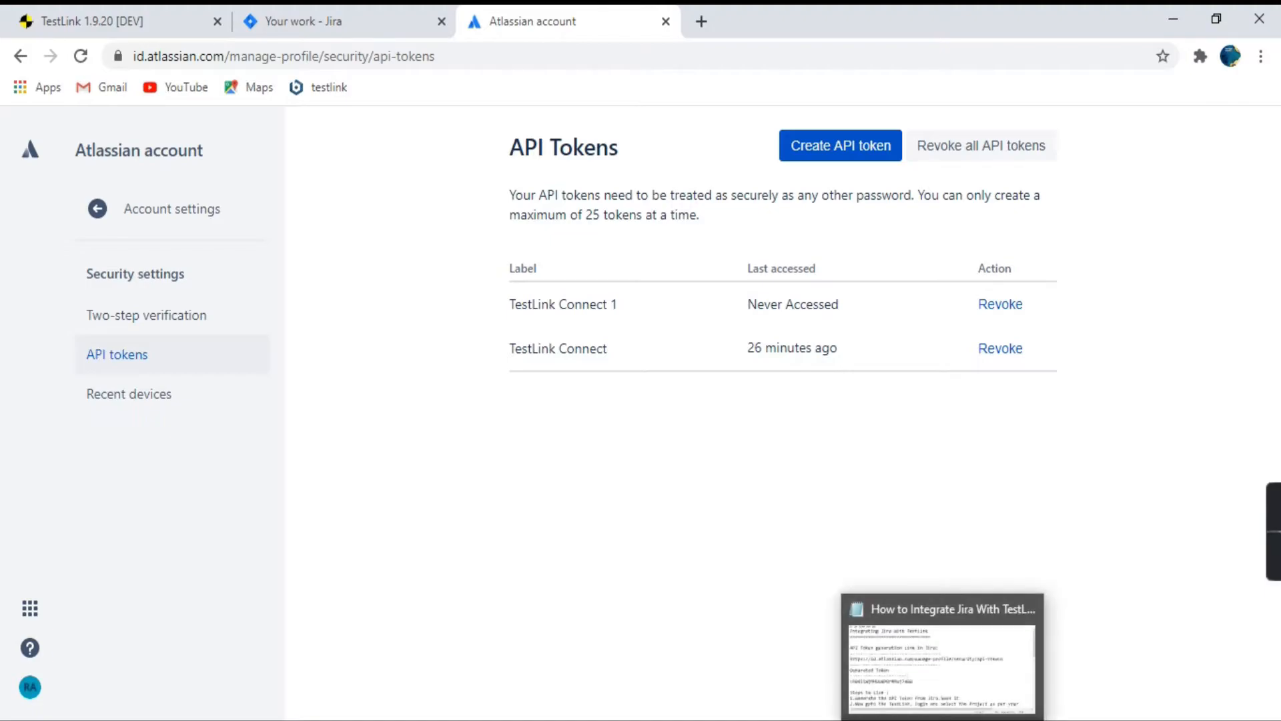
Reopen the Notepad notes and correct "ans" to "and" in the second linking step.
{"action": "left_click", "coordinate": [928, 687]}
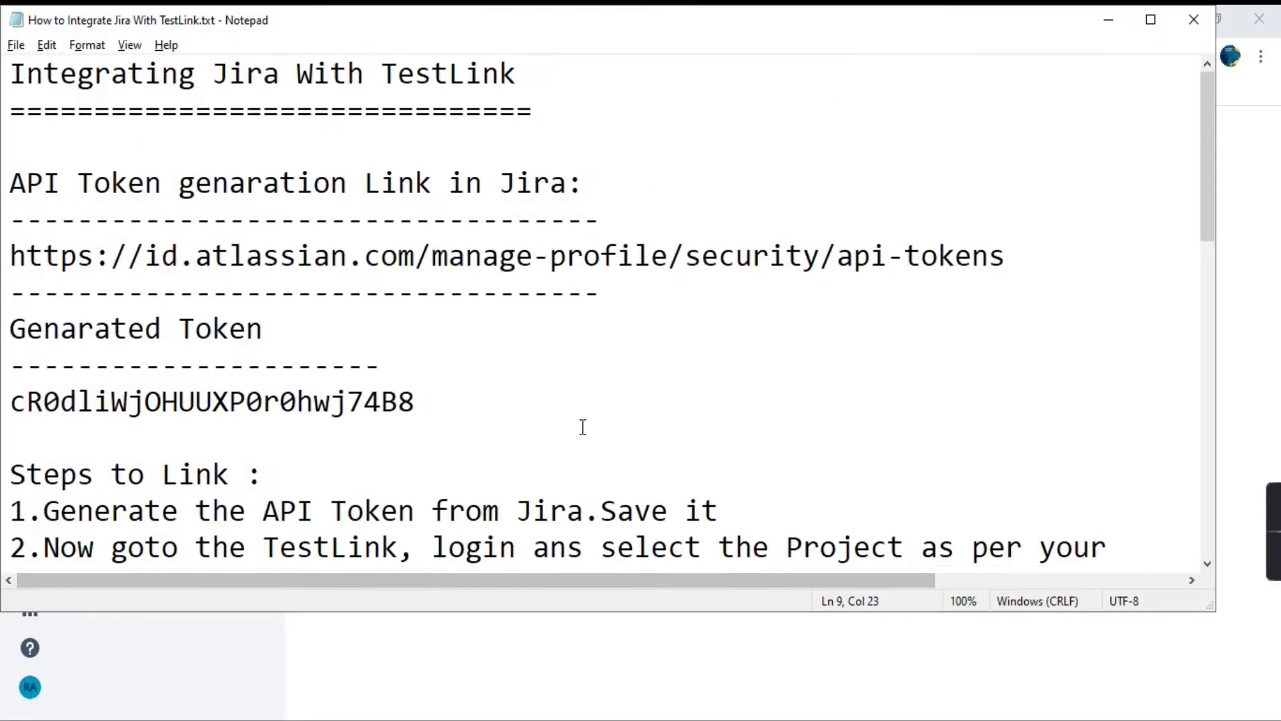
{"action": "scroll", "coordinate": [160, 173], "scroll_direction": "down", "scroll_amount": 1}
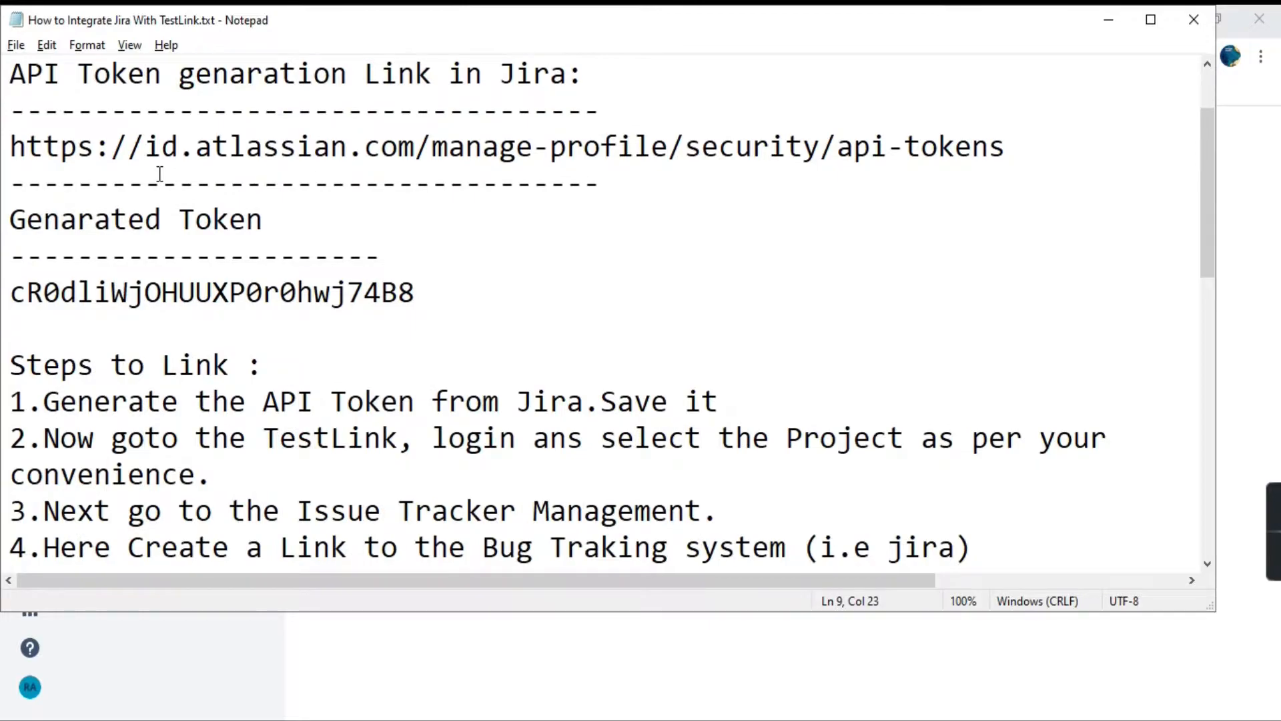
{"action": "scroll", "coordinate": [93, 254], "scroll_direction": "down", "scroll_amount": 1}
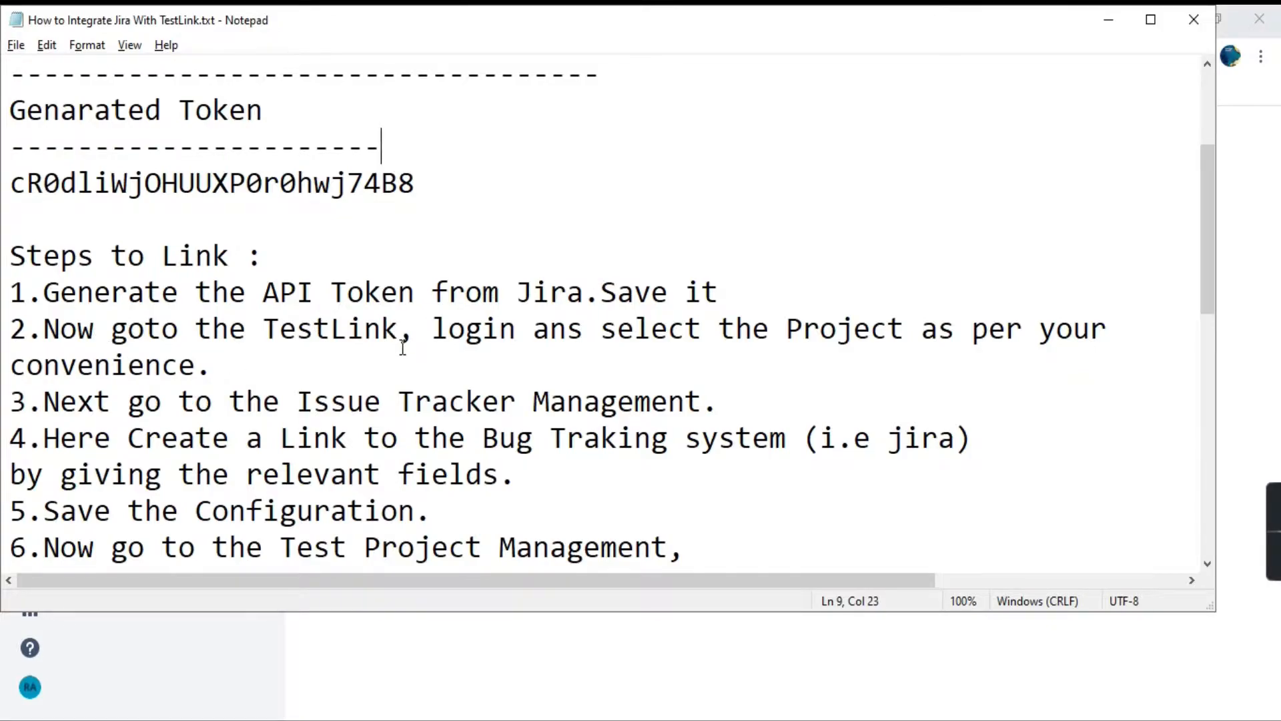
{"action": "left_click", "coordinate": [571, 337]}
{"action": "key", "text": "Delete"}
{"action": "type", "text": "d"}
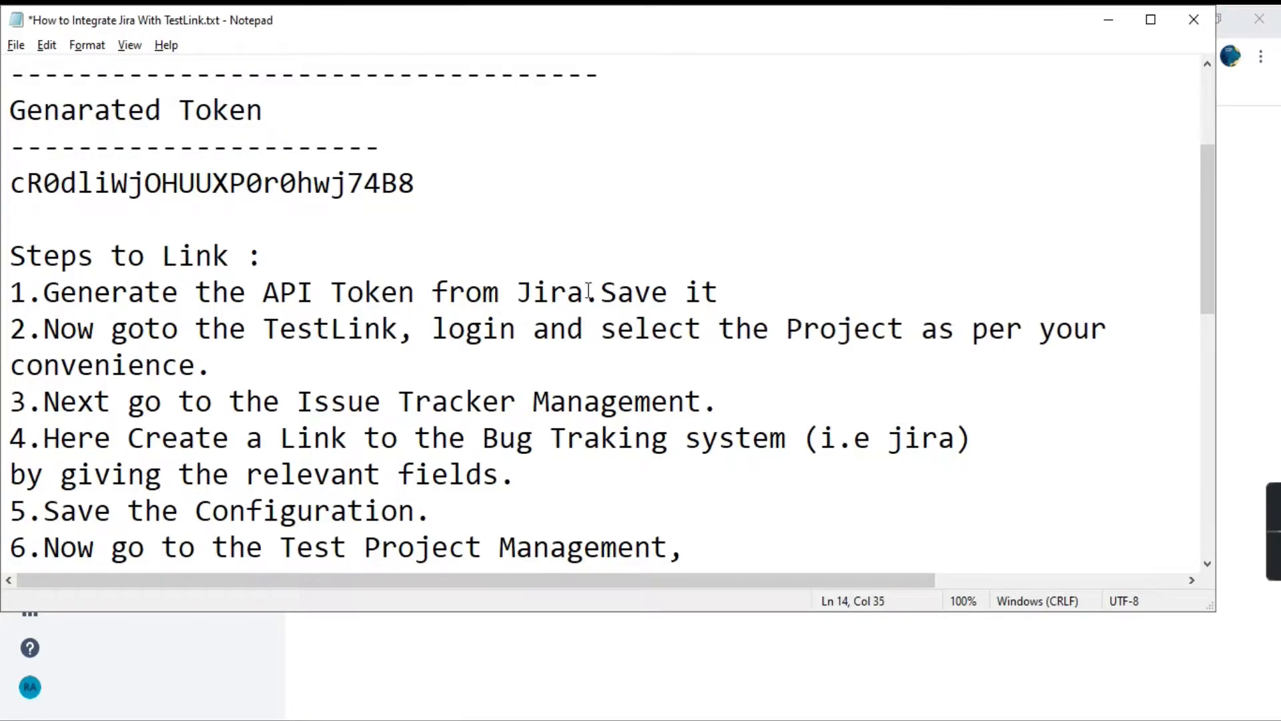
{"action": "left_click", "coordinate": [214, 364]}
Switch to TestLink in the browser and start a new issue tracker named "TestLink with jira".
{"action": "key", "text": "alt+Tab"}
{"action": "left_click", "coordinate": [83, 8]}
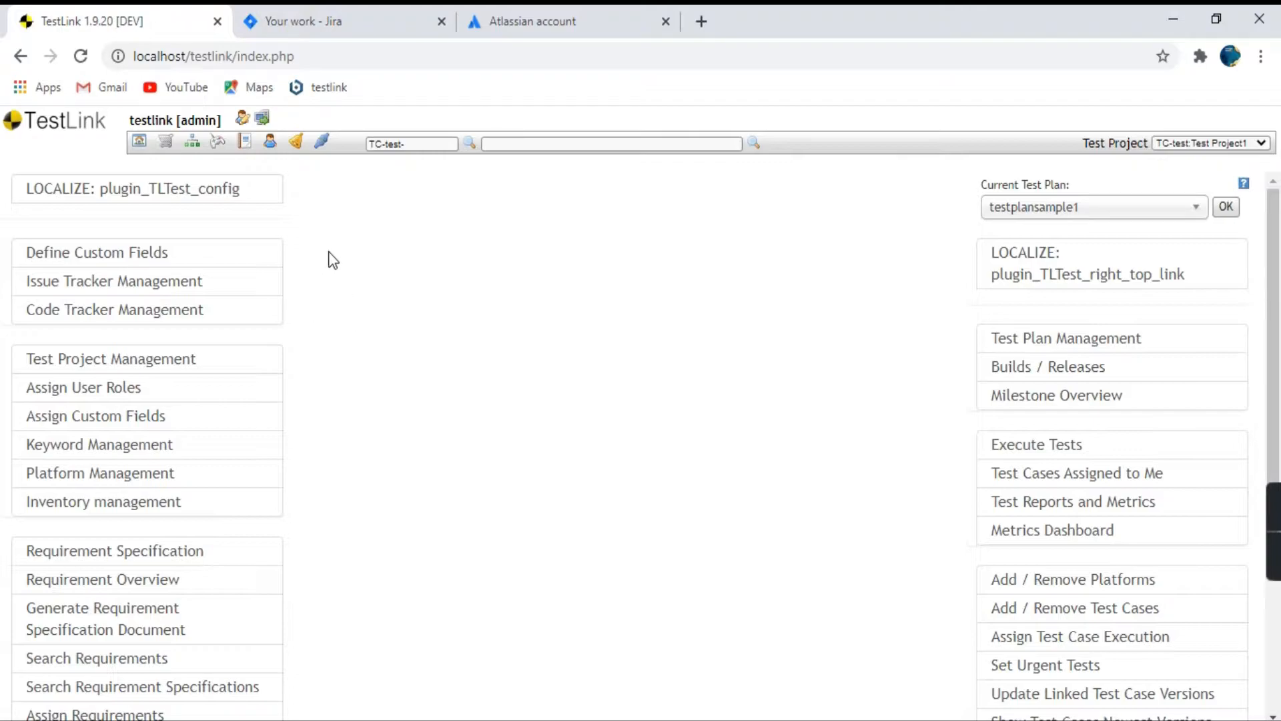
{"action": "left_click", "coordinate": [109, 285]}
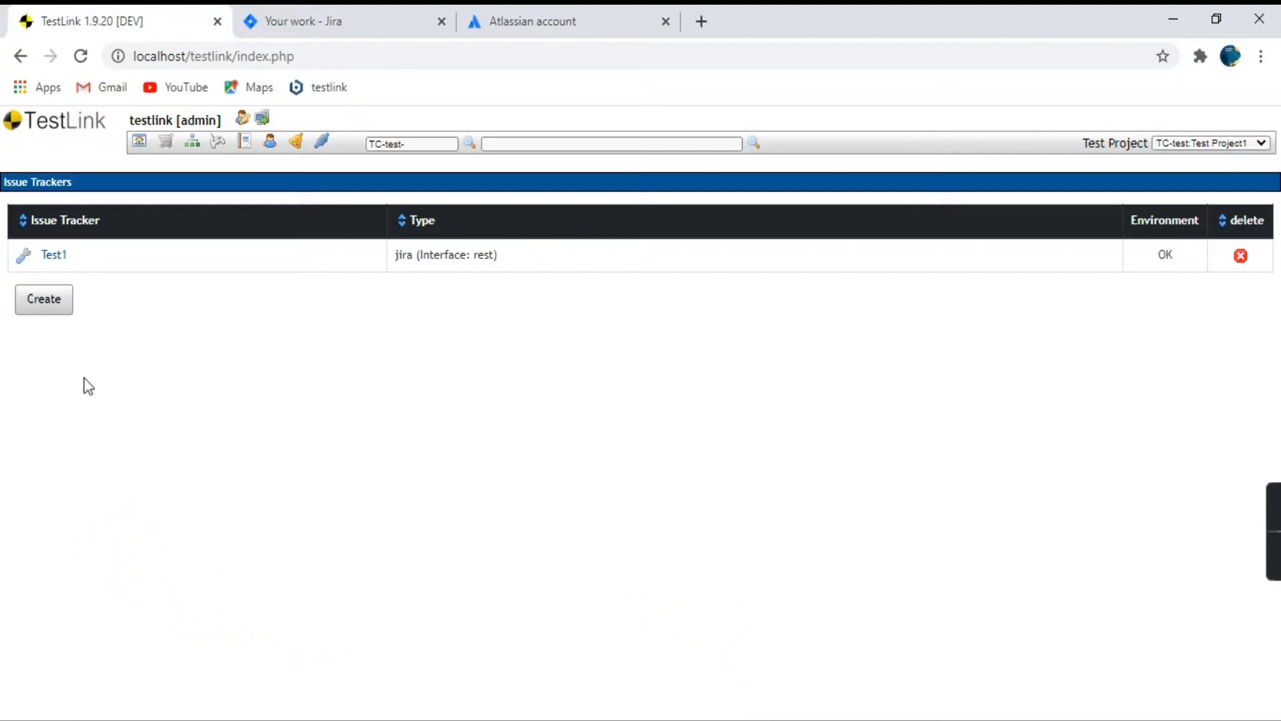
{"action": "left_click", "coordinate": [41, 301]}
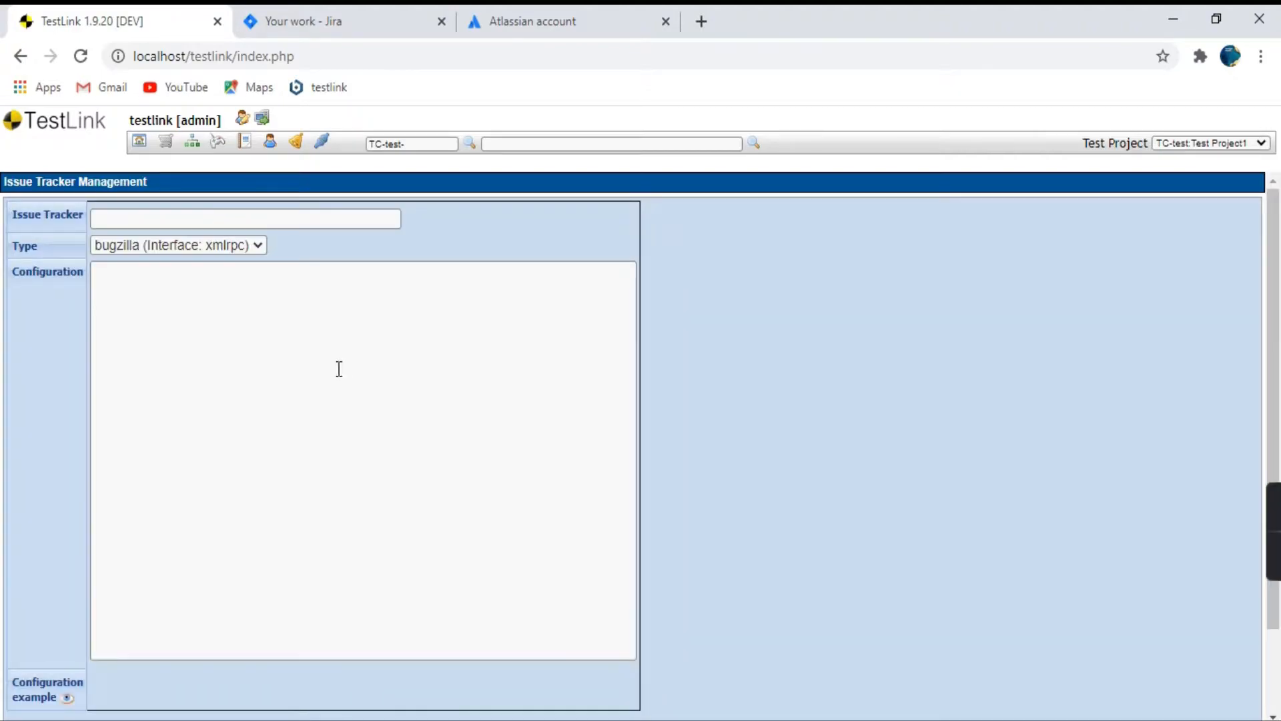
{"action": "left_click", "coordinate": [173, 219]}
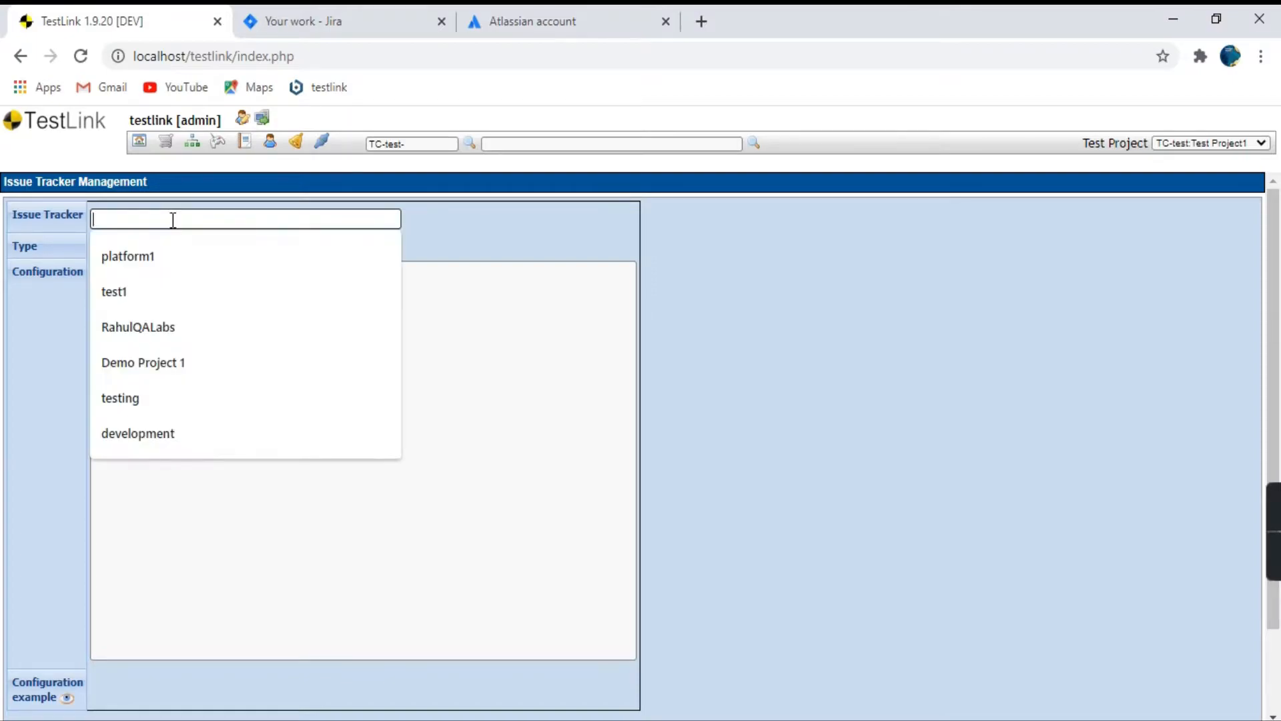
{"action": "type", "text": "TestLink with"}
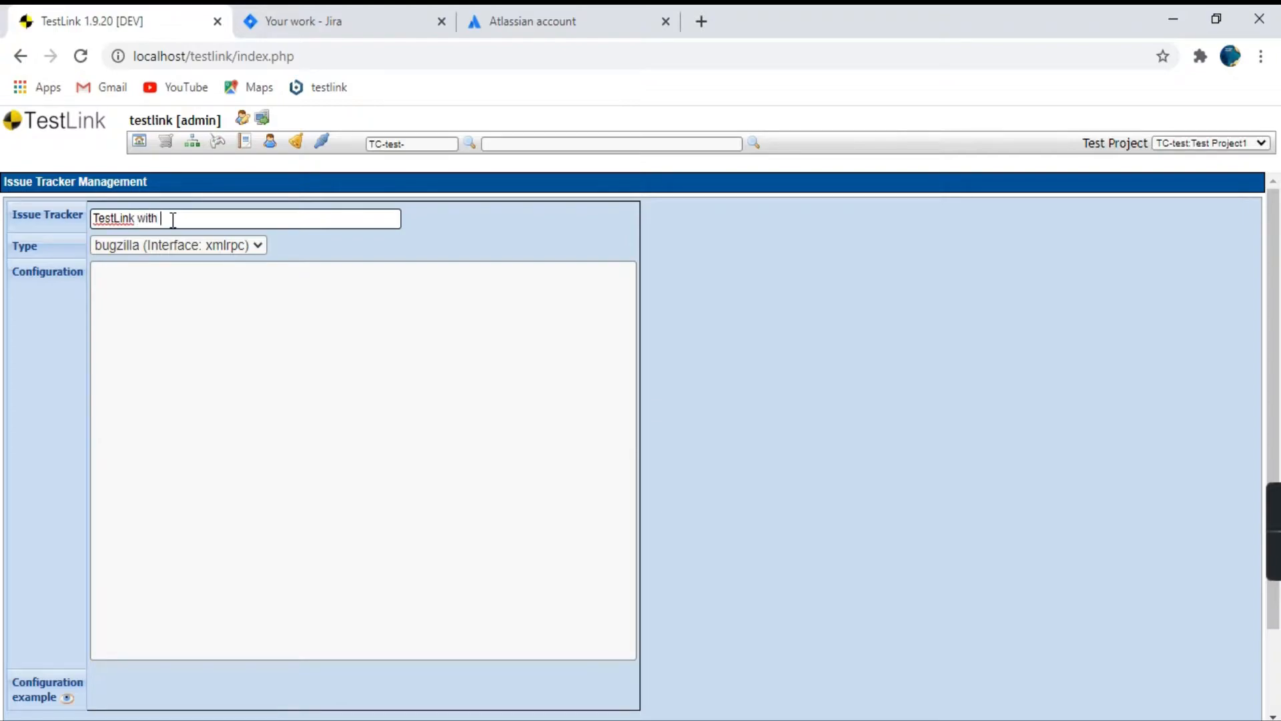
{"action": "type", "text": " jira"}
{"action": "left_click", "coordinate": [522, 213]}
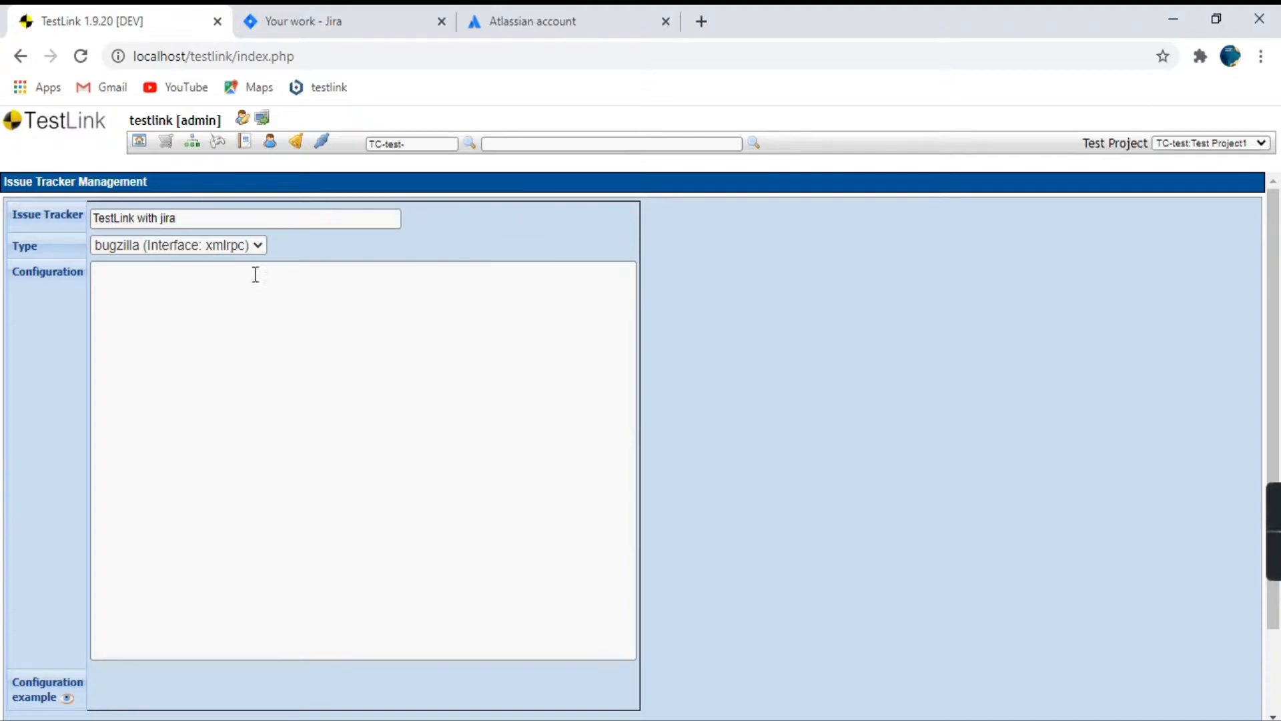
Set the issue tracker type to jira (Interface: rest) and display the configuration example for it.
{"action": "left_click", "coordinate": [248, 246]}
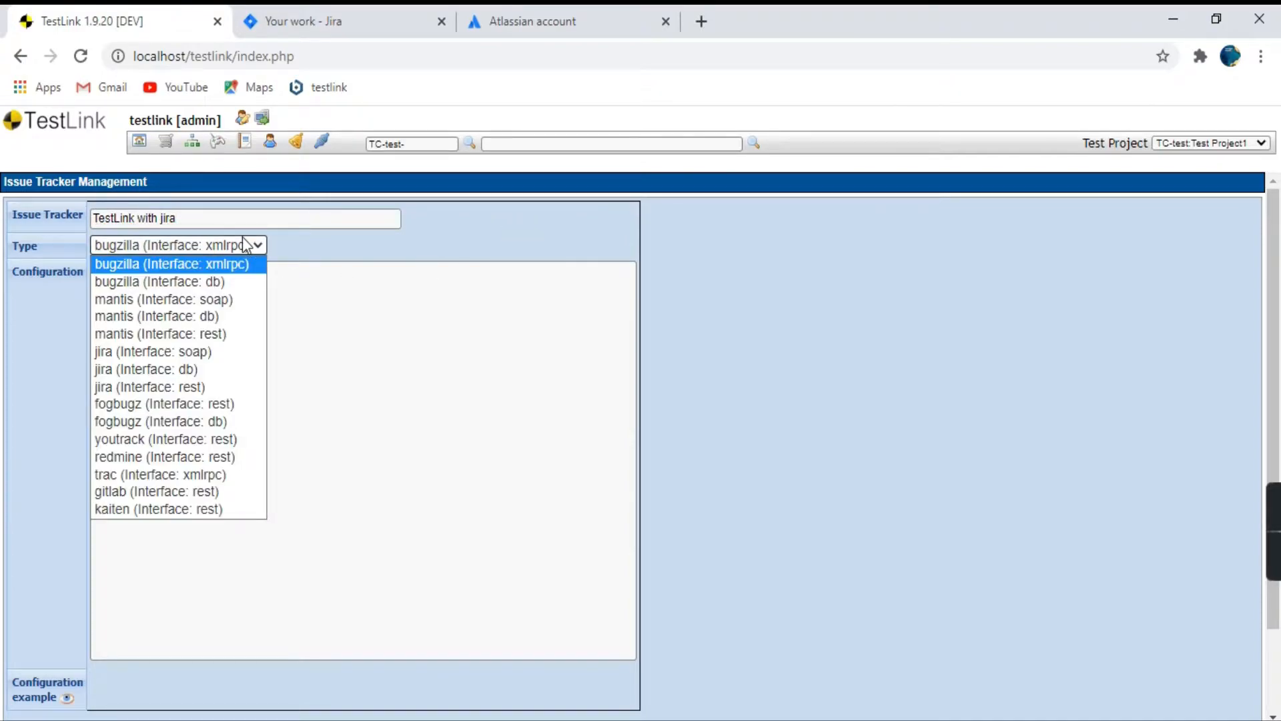
{"action": "left_click", "coordinate": [212, 386]}
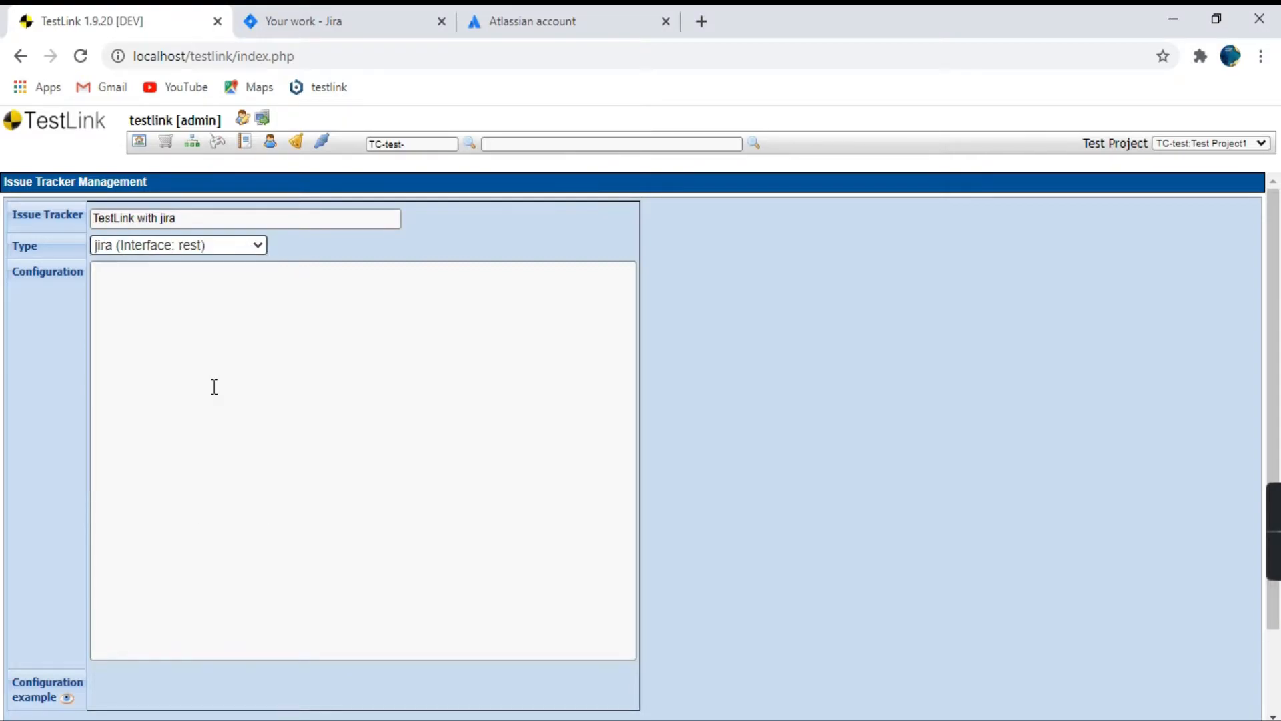
{"action": "left_click", "coordinate": [303, 357]}
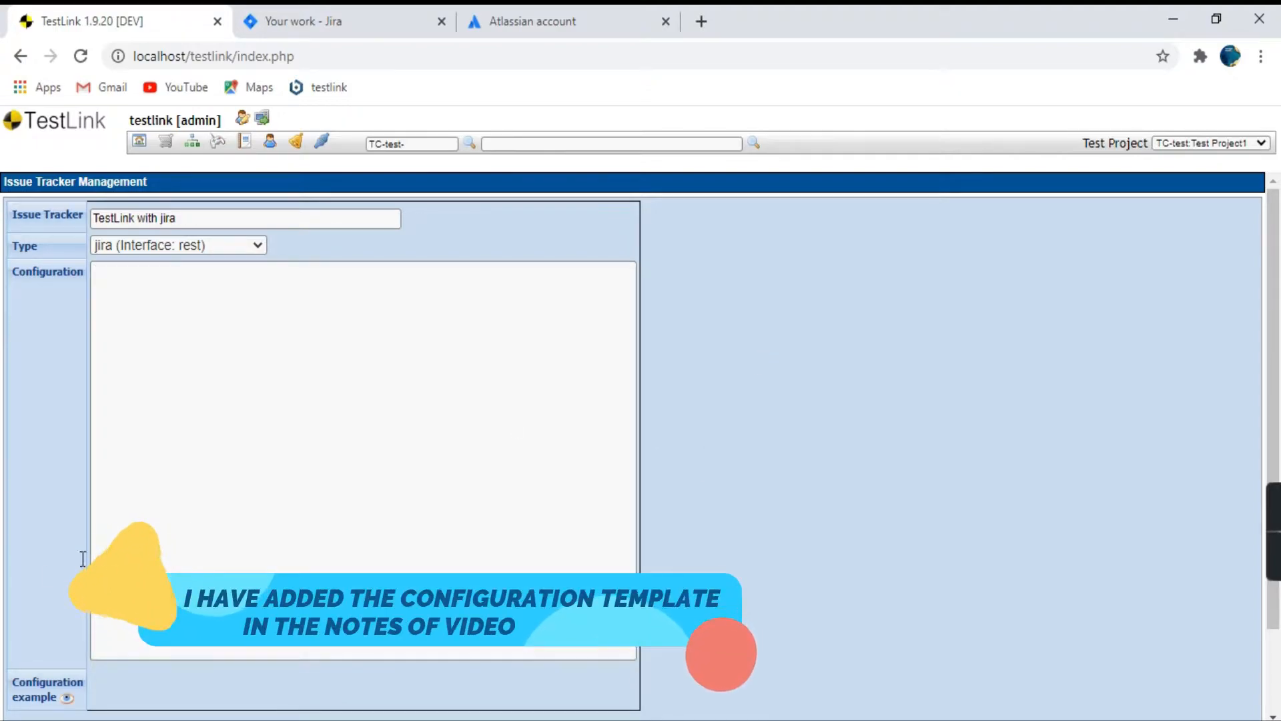
{"action": "left_click", "coordinate": [68, 698]}
{"action": "scroll", "coordinate": [685, 492], "scroll_direction": "down", "scroll_amount": 3}
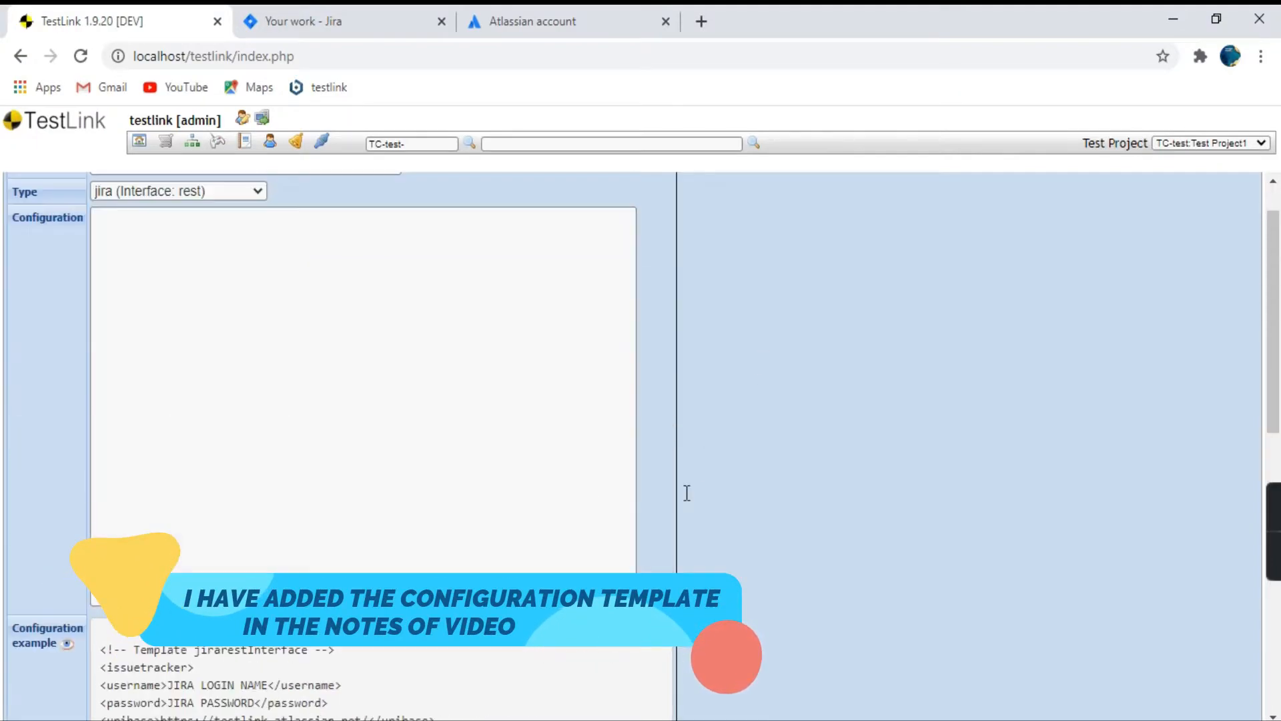
{"action": "scroll", "coordinate": [686, 491], "scroll_direction": "up", "scroll_amount": 3}
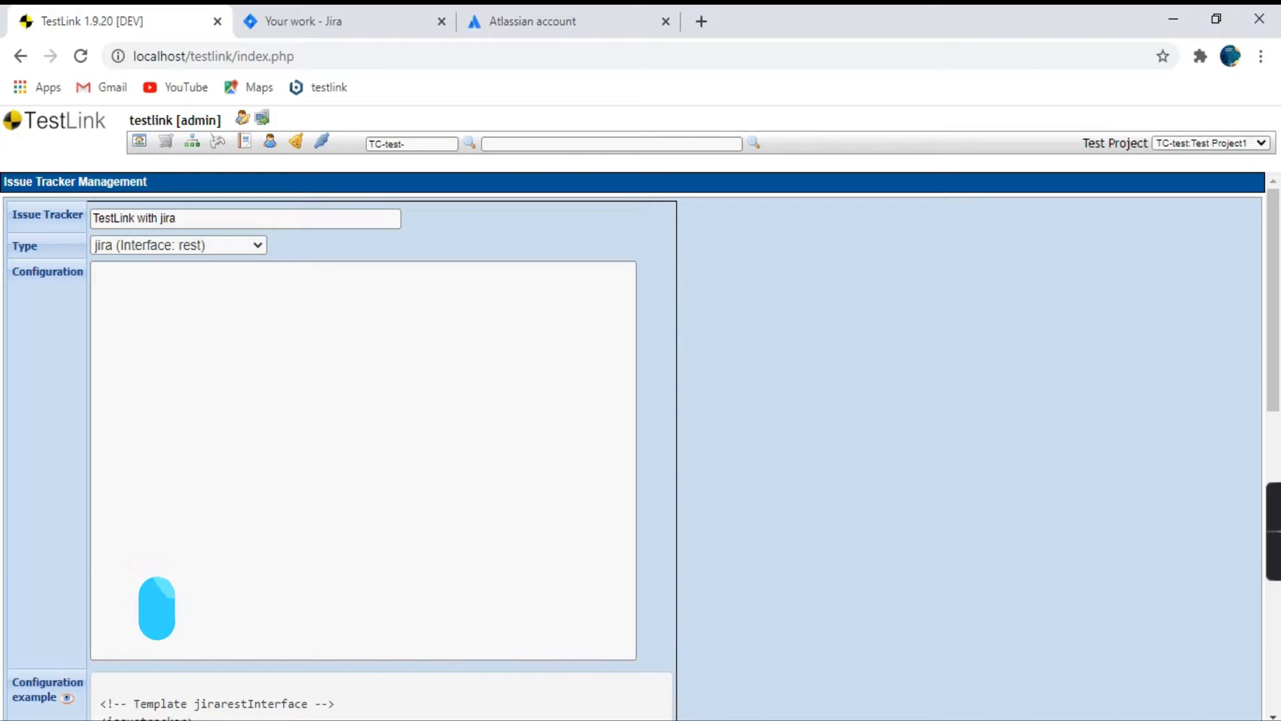
Copy the sample issuetracker XML, including its username and password entries, from the Notepad notes into the TestLink tracker's Configuration field.
{"action": "key", "text": "alt+Tab"}
{"action": "scroll", "coordinate": [443, 302], "scroll_direction": "down", "scroll_amount": 7}
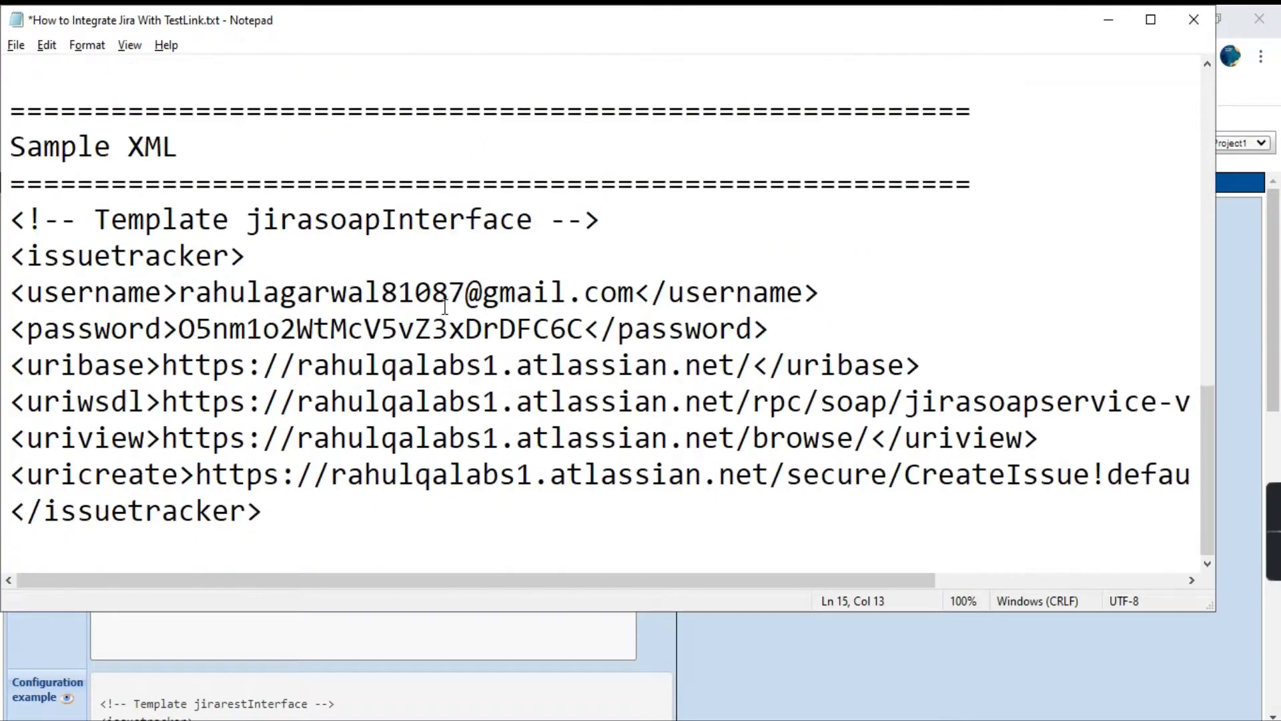
{"action": "left_click_drag", "start_coordinate": [286, 519], "coordinate": [16, 221]}
{"action": "key", "text": "ctrl+c"}
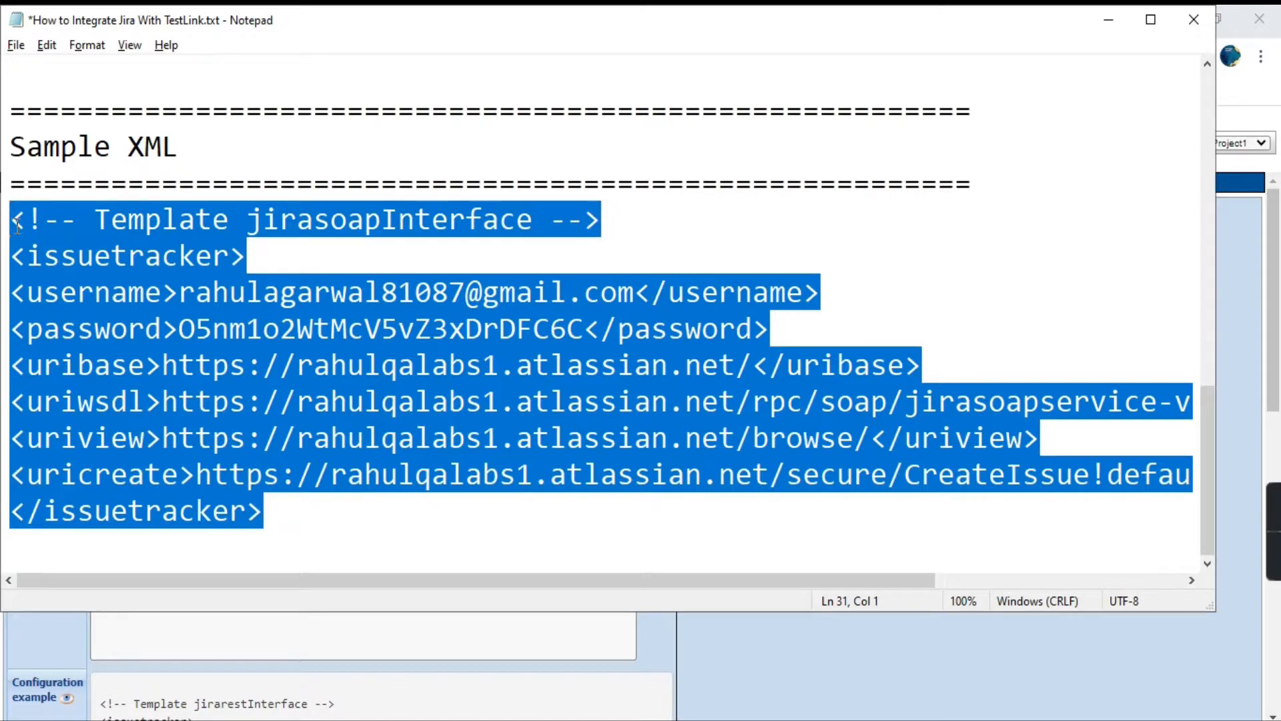
{"action": "key", "text": "alt+Tab"}
{"action": "left_click", "coordinate": [145, 310]}
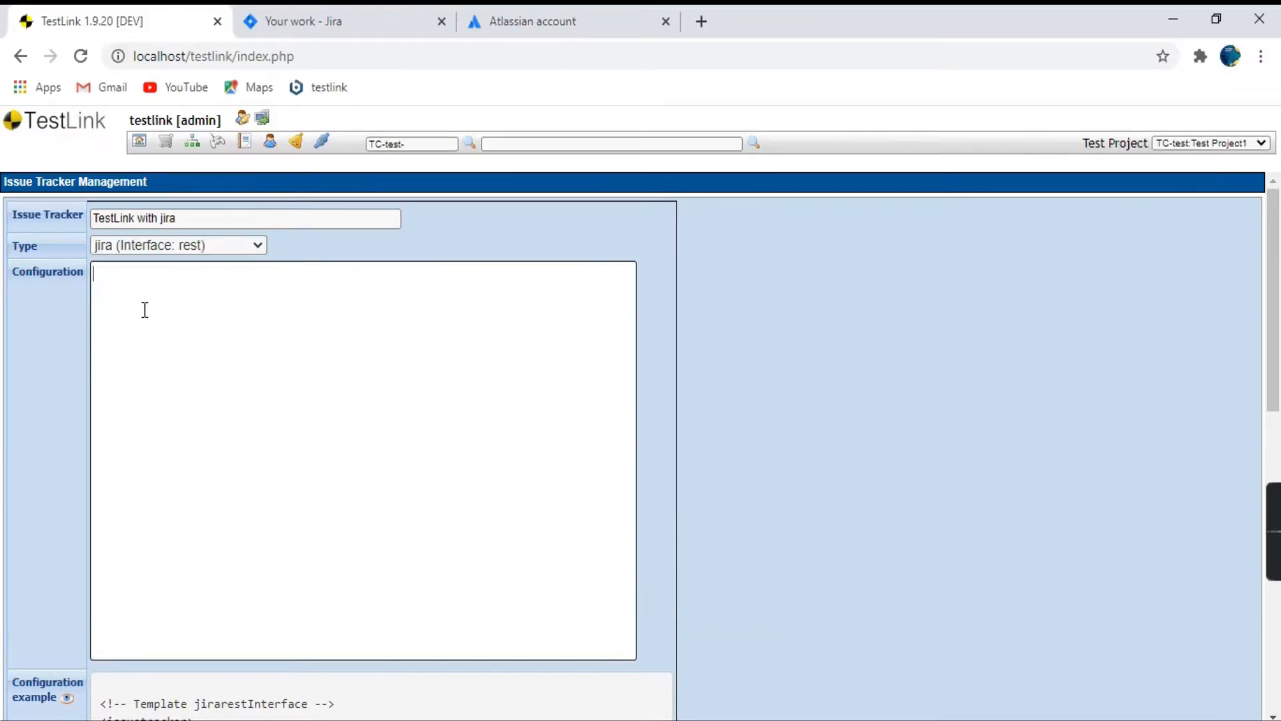
{"action": "key", "text": "ctrl+v"}
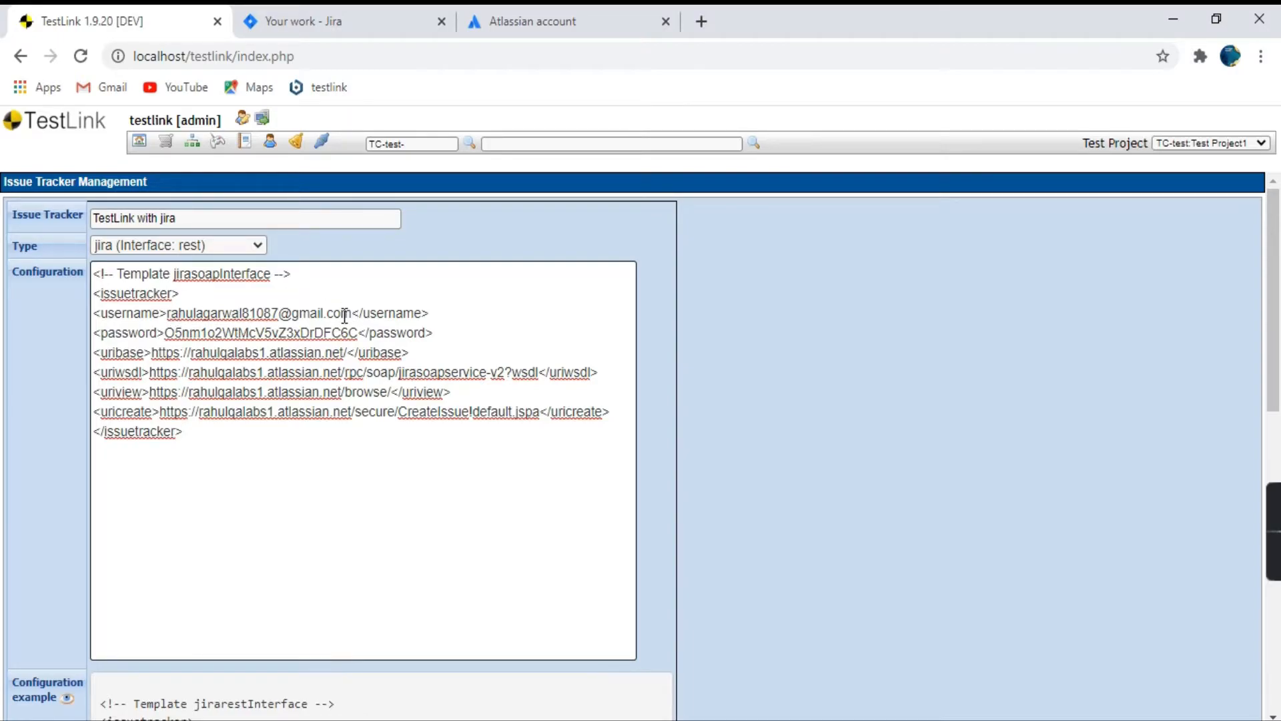
Check the username entry in the configuration against the account used on the Jira site.
{"action": "left_click_drag", "start_coordinate": [352, 313], "coordinate": [168, 314]}
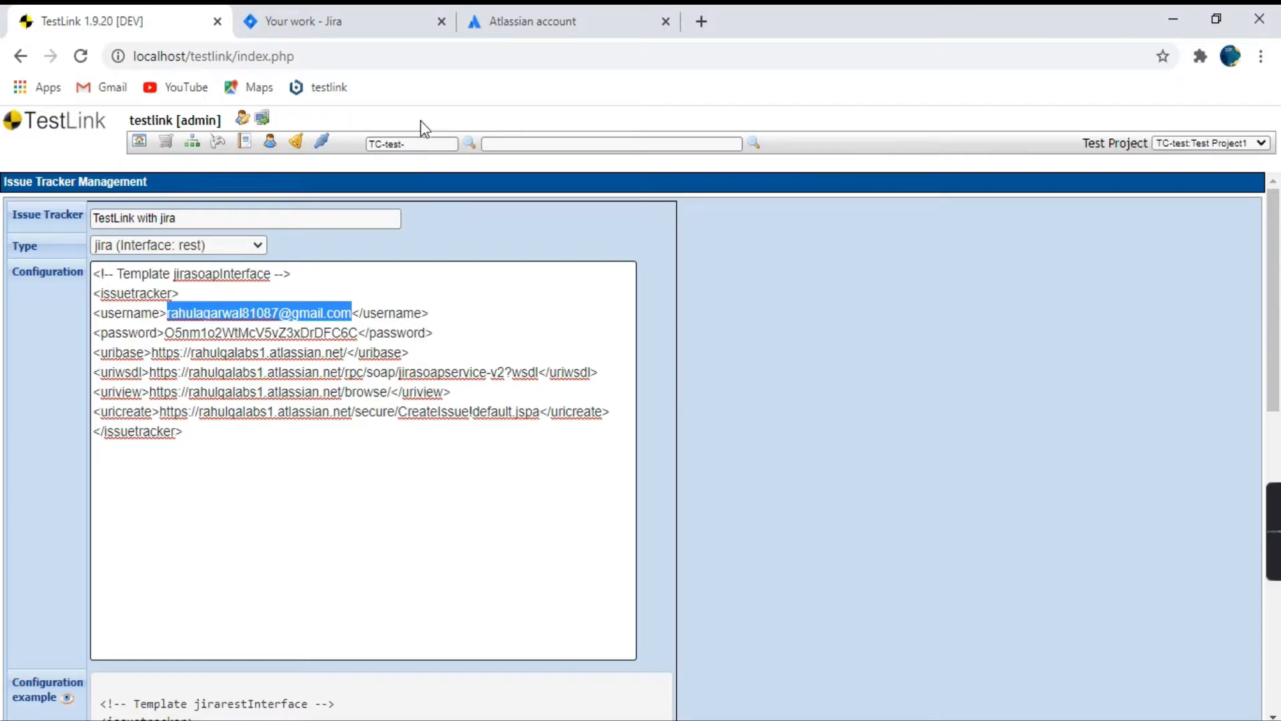
{"action": "left_click", "coordinate": [360, 32]}
{"action": "scroll", "coordinate": [746, 434], "scroll_direction": "up", "scroll_amount": 3}
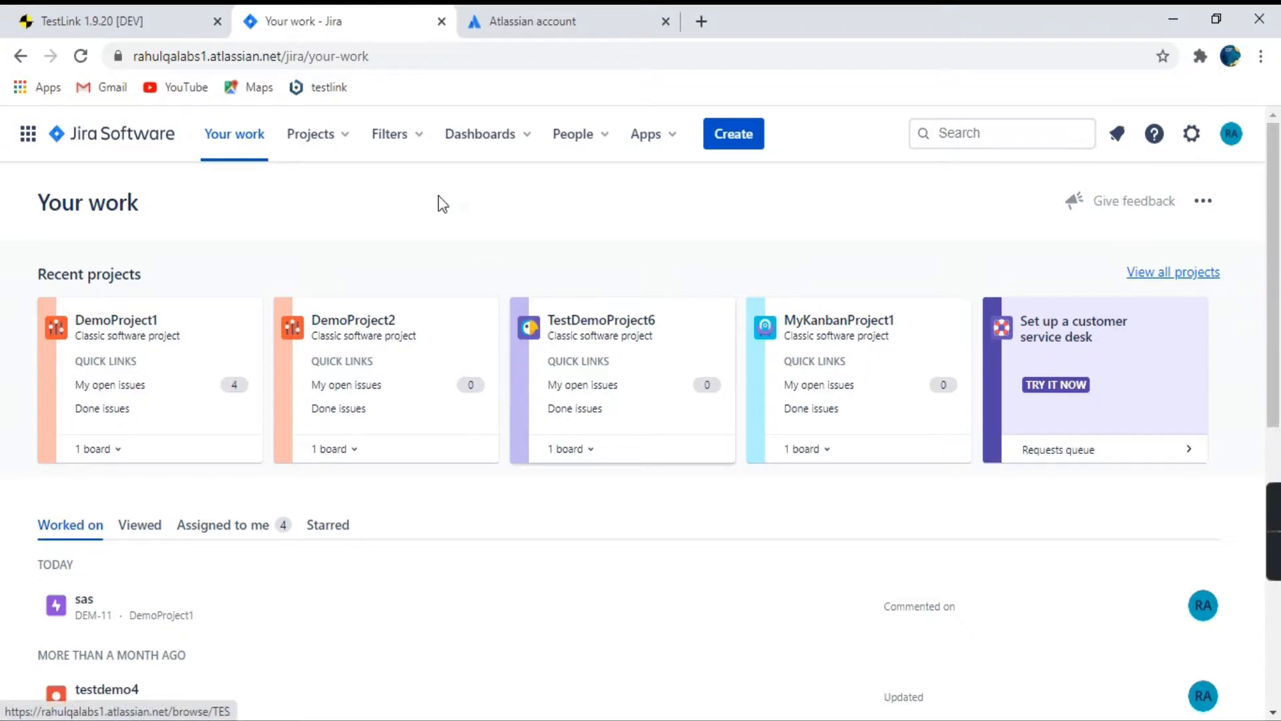
{"action": "left_click", "coordinate": [158, 22]}
{"action": "left_click", "coordinate": [284, 319]}
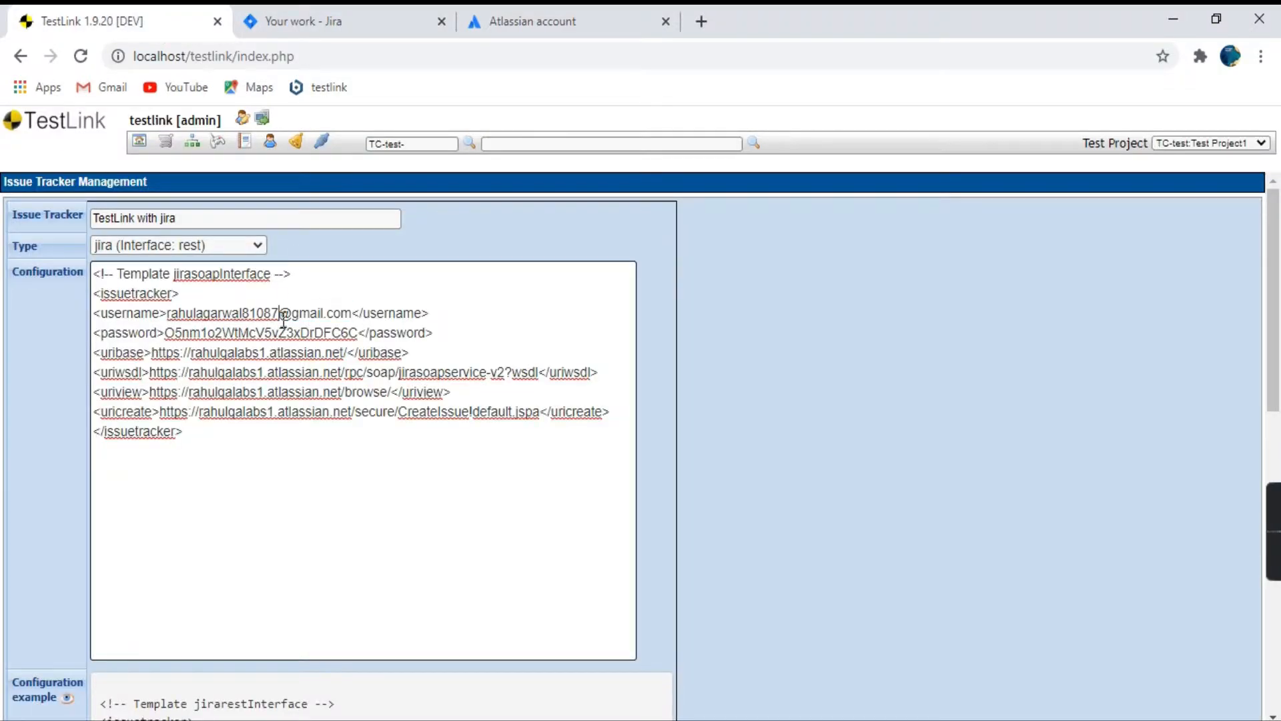
Replace the password value in the configuration XML with the generated API token copied from the Notepad notes.
{"action": "left_click_drag", "start_coordinate": [165, 333], "coordinate": [372, 334]}
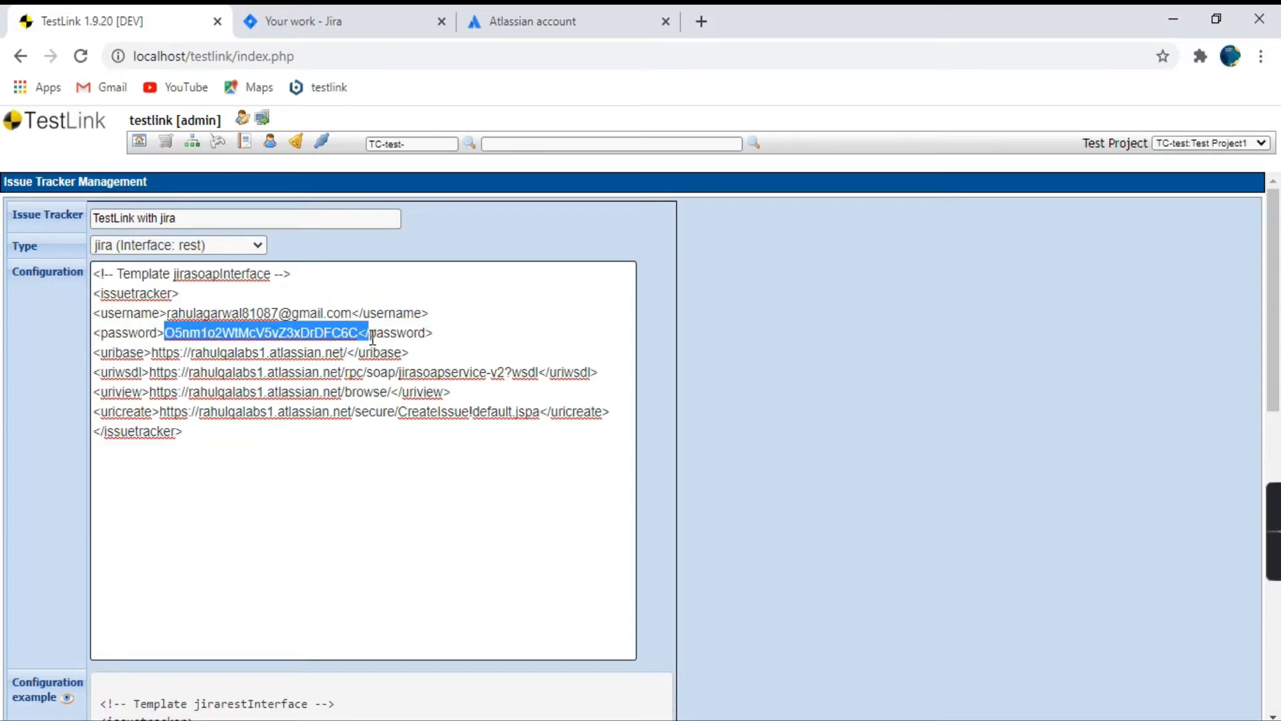
{"action": "key", "text": "alt+Tab"}
{"action": "scroll", "coordinate": [274, 465], "scroll_direction": "up", "scroll_amount": 5}
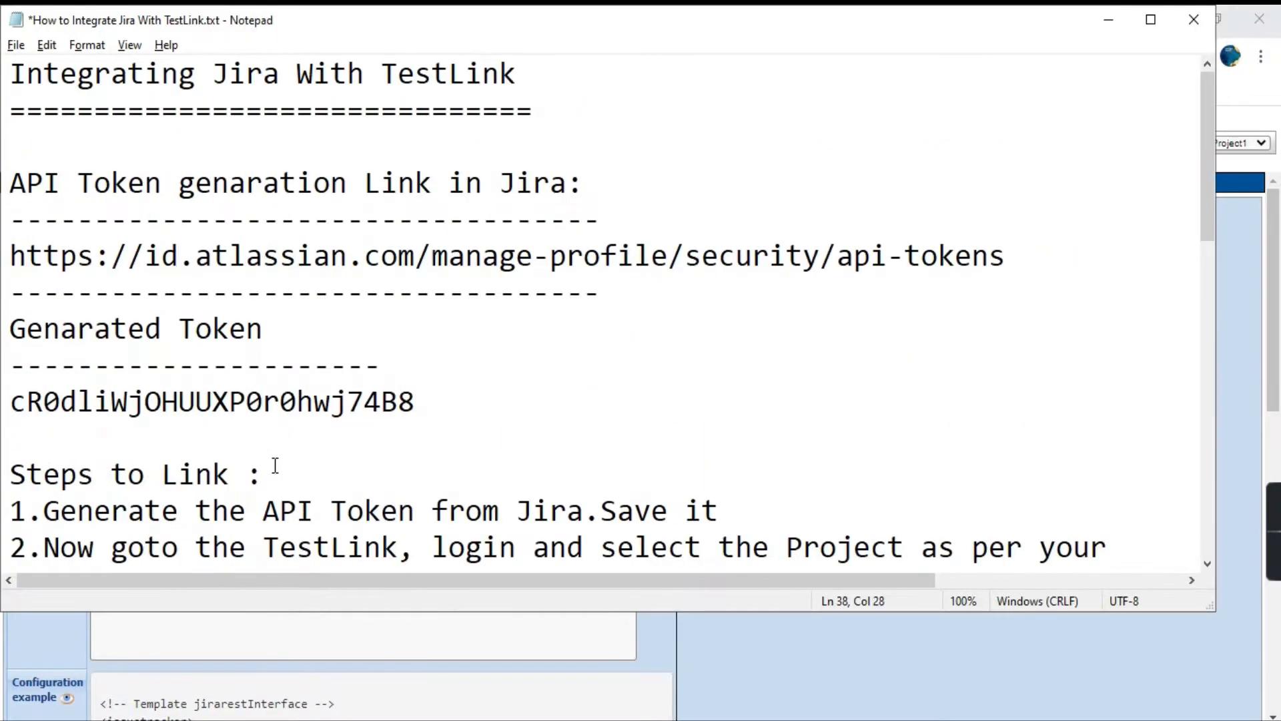
{"action": "scroll", "coordinate": [275, 465], "scroll_direction": "down", "scroll_amount": 3}
{"action": "scroll", "coordinate": [275, 465], "scroll_direction": "up", "scroll_amount": 1}
{"action": "left_click", "coordinate": [65, 218]}
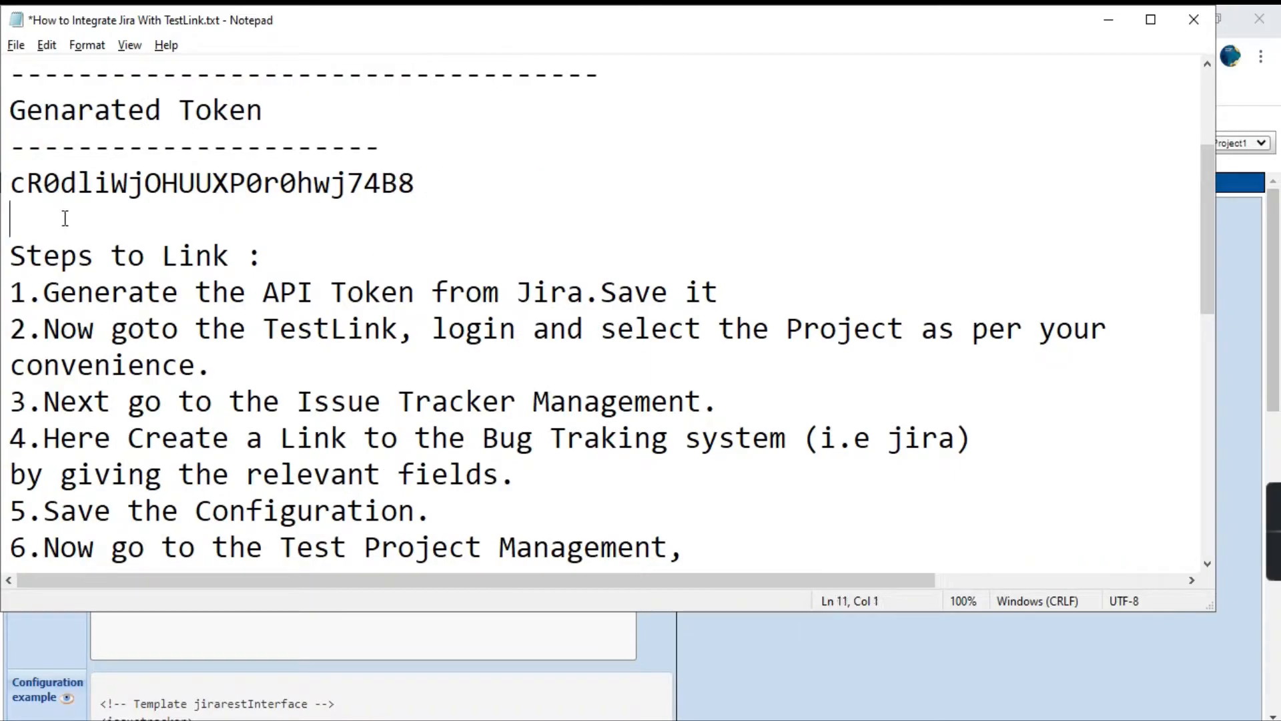
{"action": "key", "text": "shift+Up"}
{"action": "key", "text": "ctrl+c"}
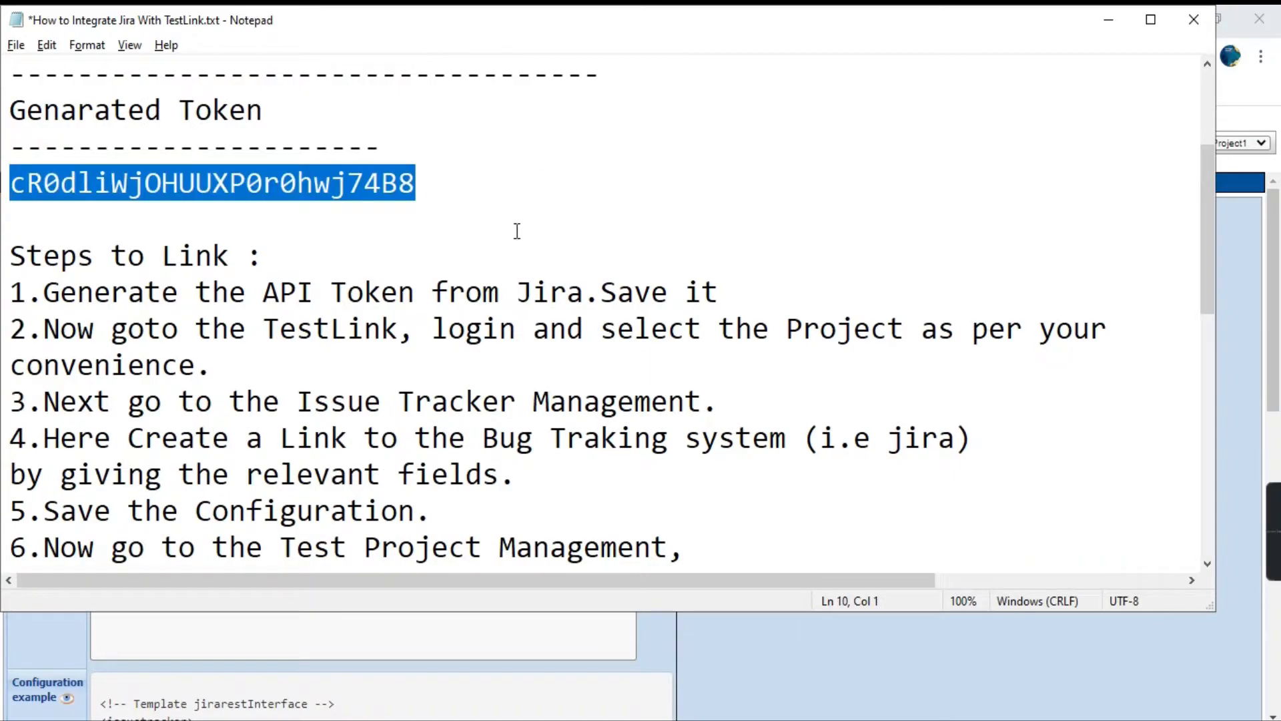
{"action": "key", "text": "alt+Tab"}
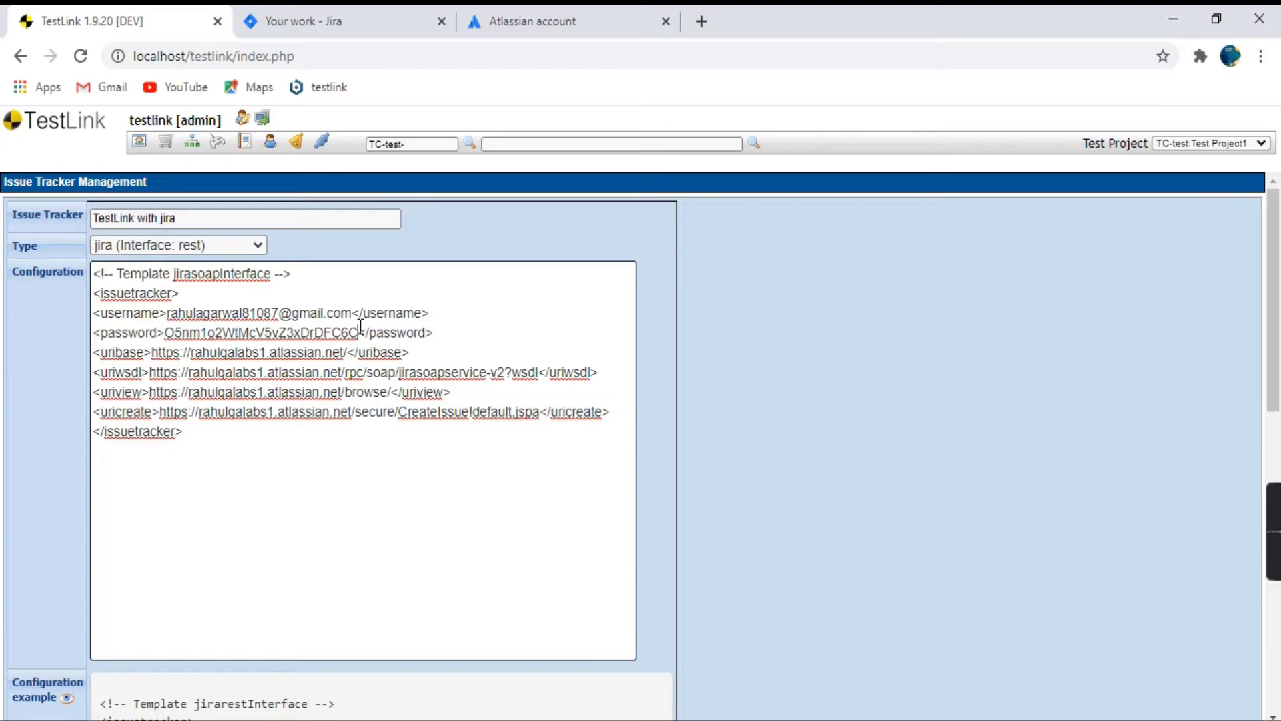
{"action": "double_click", "coordinate": [167, 333]}
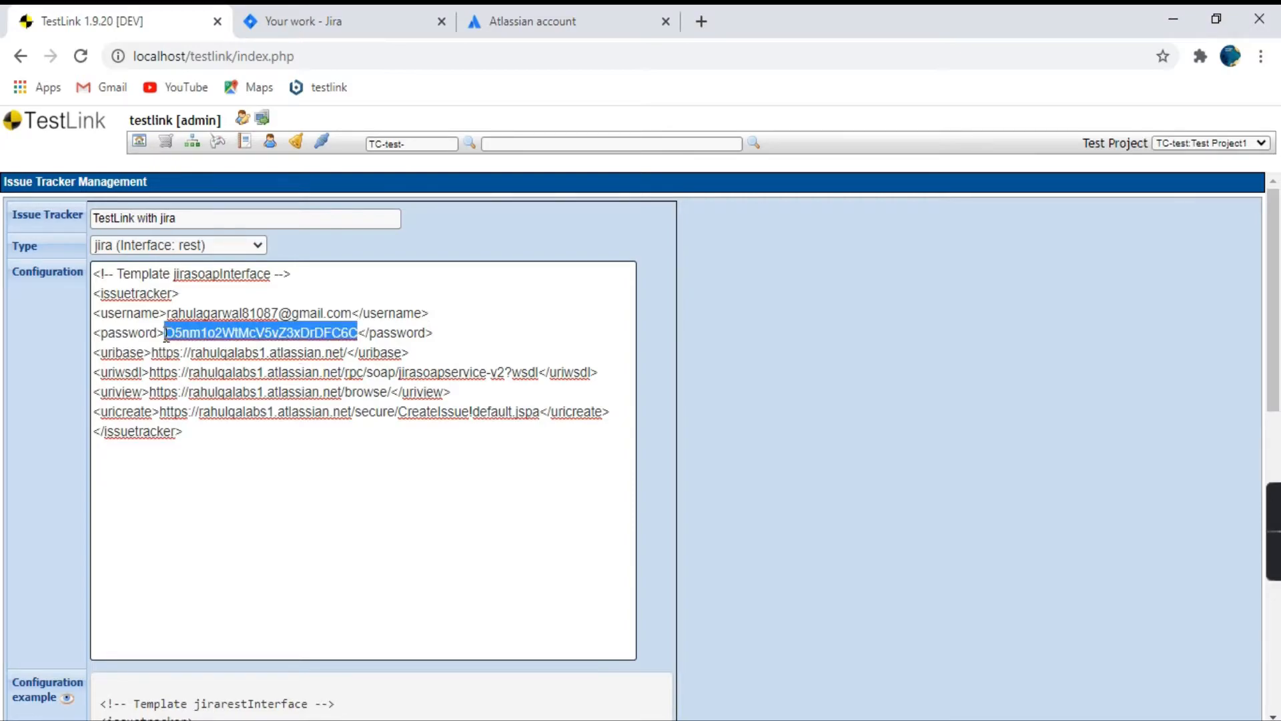
{"action": "key", "text": "ctrl+v"}
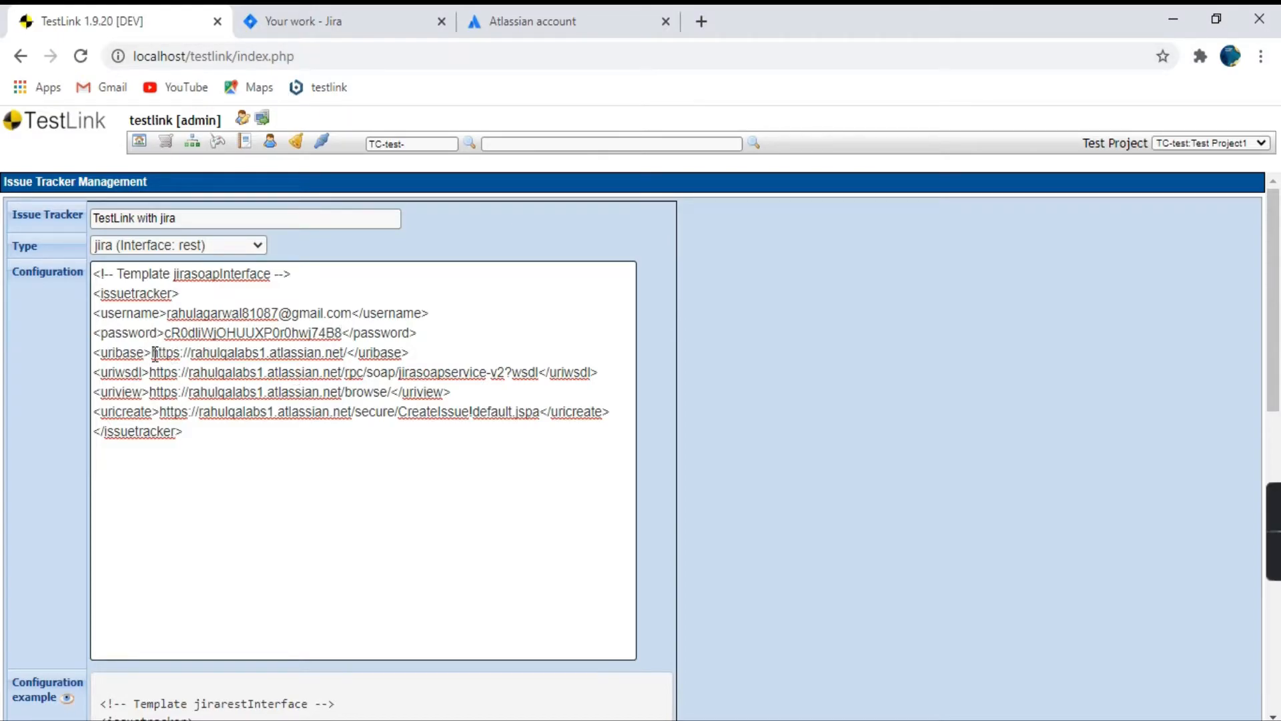
Compare the uribase address with the Jira site's URL and examine the uriwsdl, uriview and uricreate entries in the configuration.
{"action": "left_click_drag", "start_coordinate": [152, 352], "coordinate": [345, 354]}
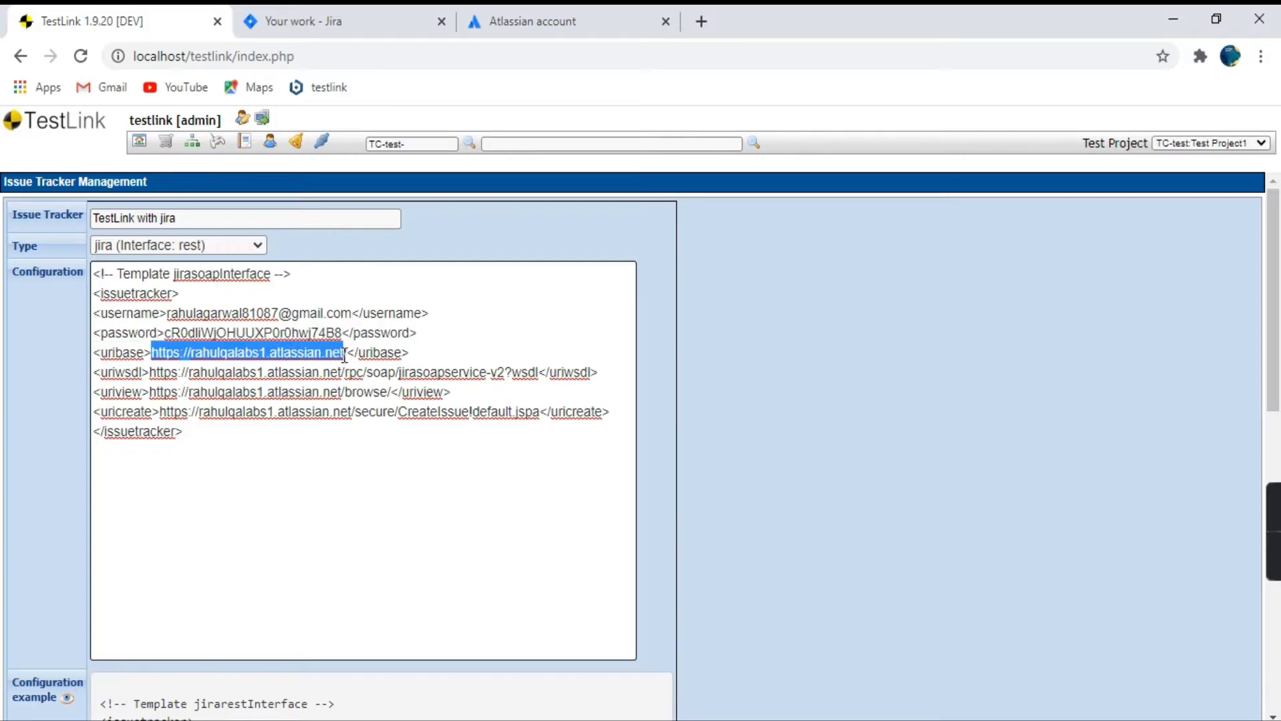
{"action": "left_click", "coordinate": [348, 20]}
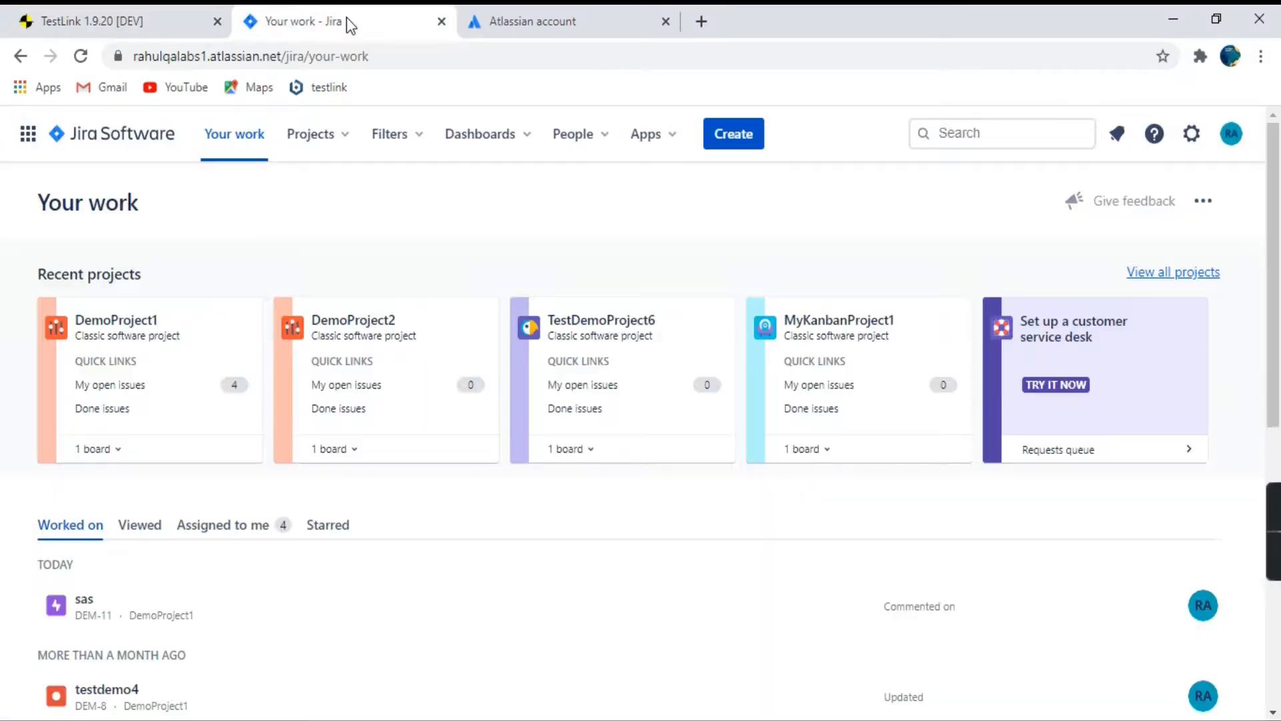
{"action": "left_click_drag", "start_coordinate": [282, 56], "coordinate": [115, 56]}
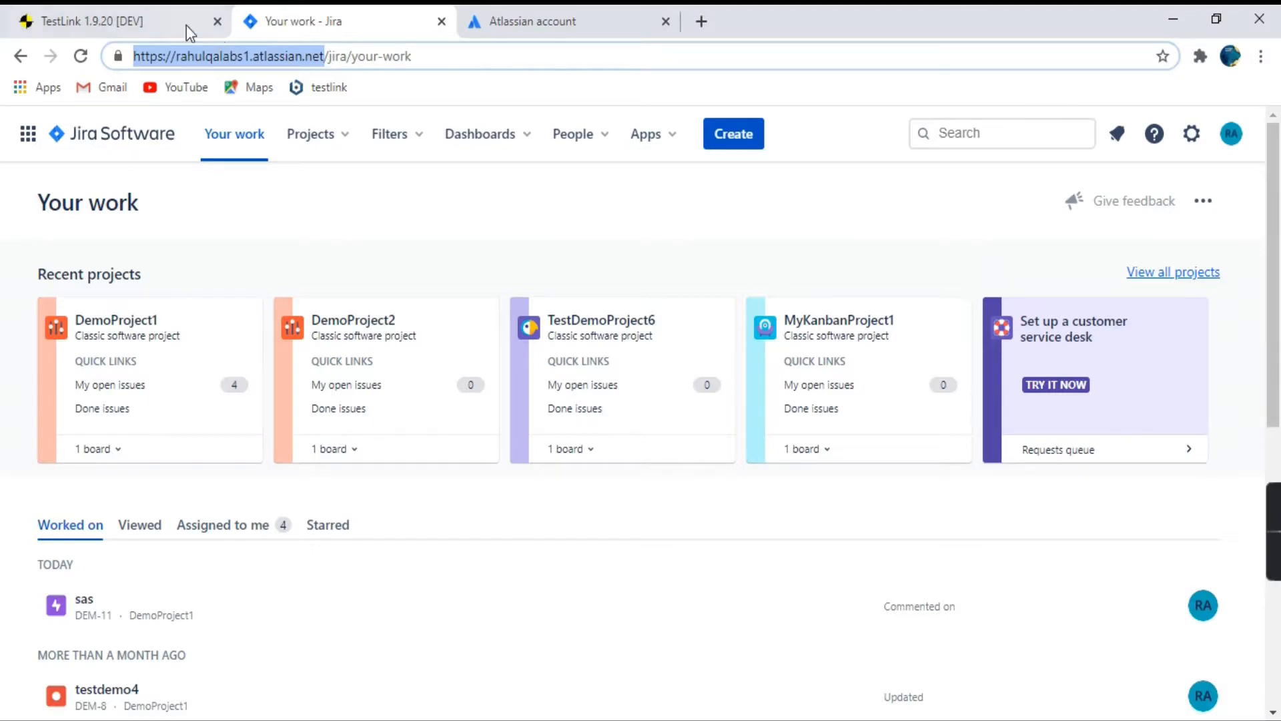
{"action": "left_click", "coordinate": [90, 26]}
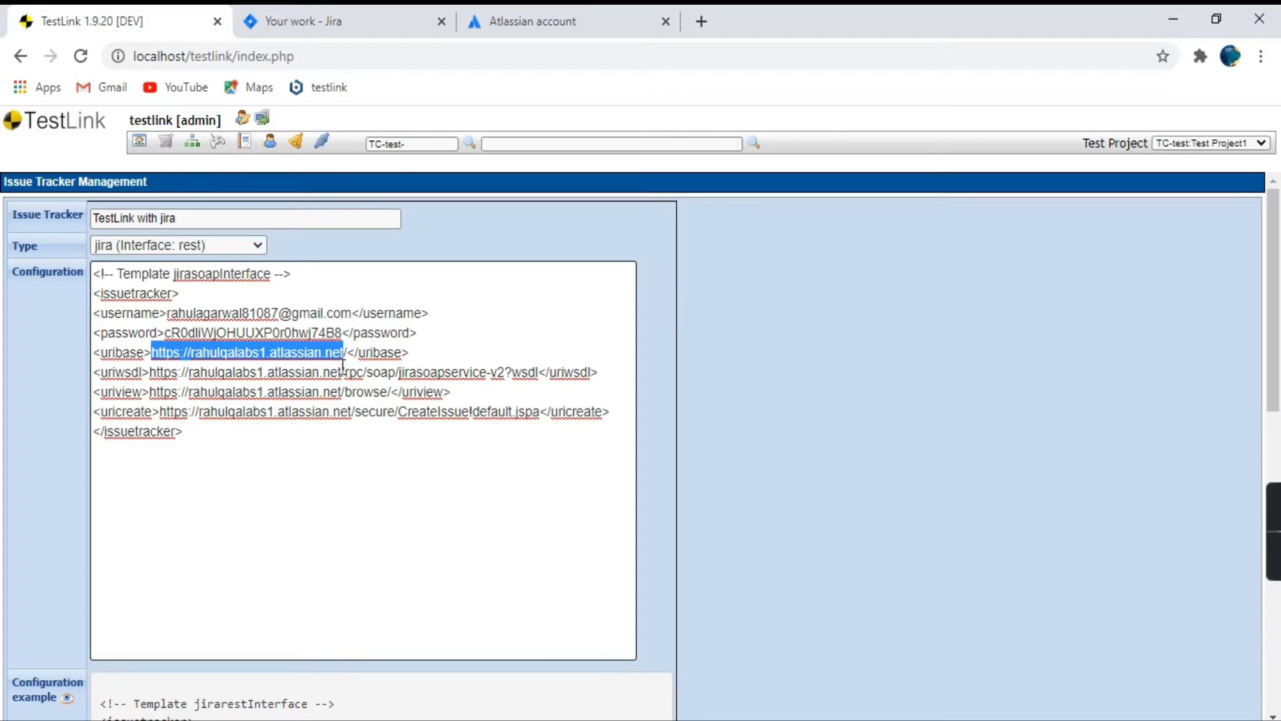
{"action": "left_click_drag", "start_coordinate": [345, 372], "coordinate": [538, 365]}
{"action": "left_click_drag", "start_coordinate": [343, 392], "coordinate": [399, 393]}
{"action": "left_click", "coordinate": [357, 419]}
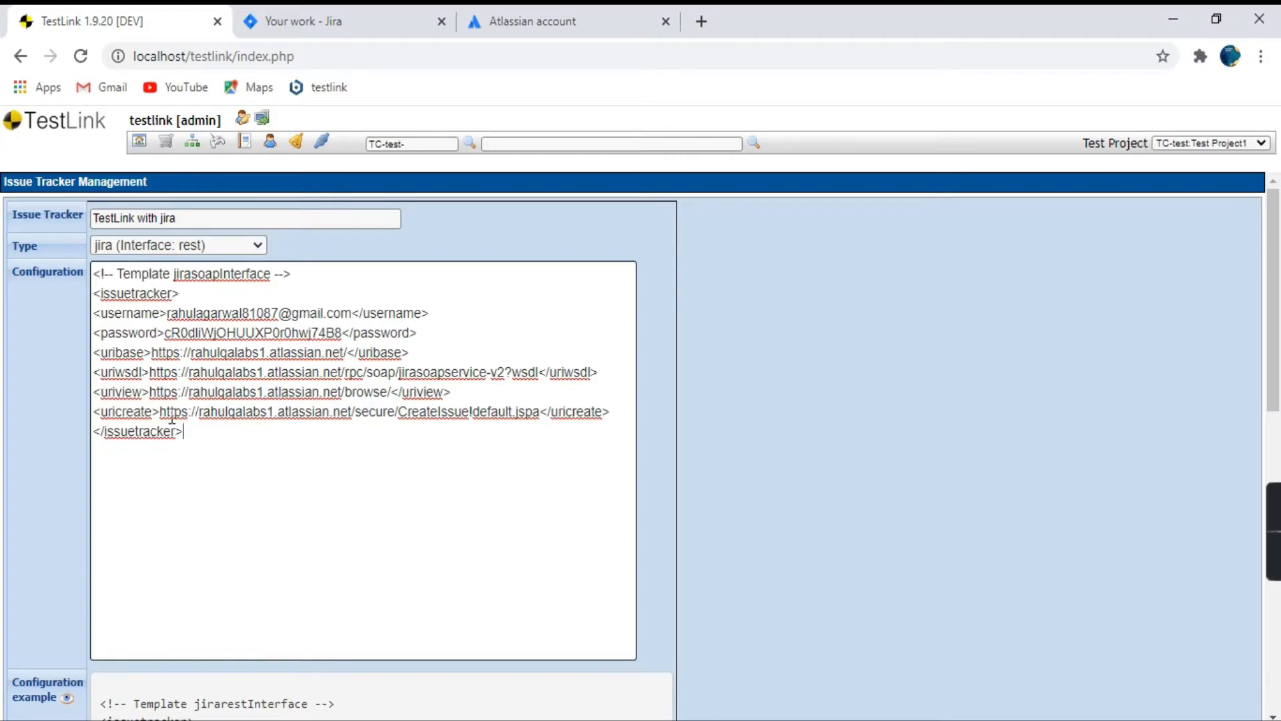
{"action": "left_click_drag", "start_coordinate": [160, 412], "coordinate": [351, 411]}
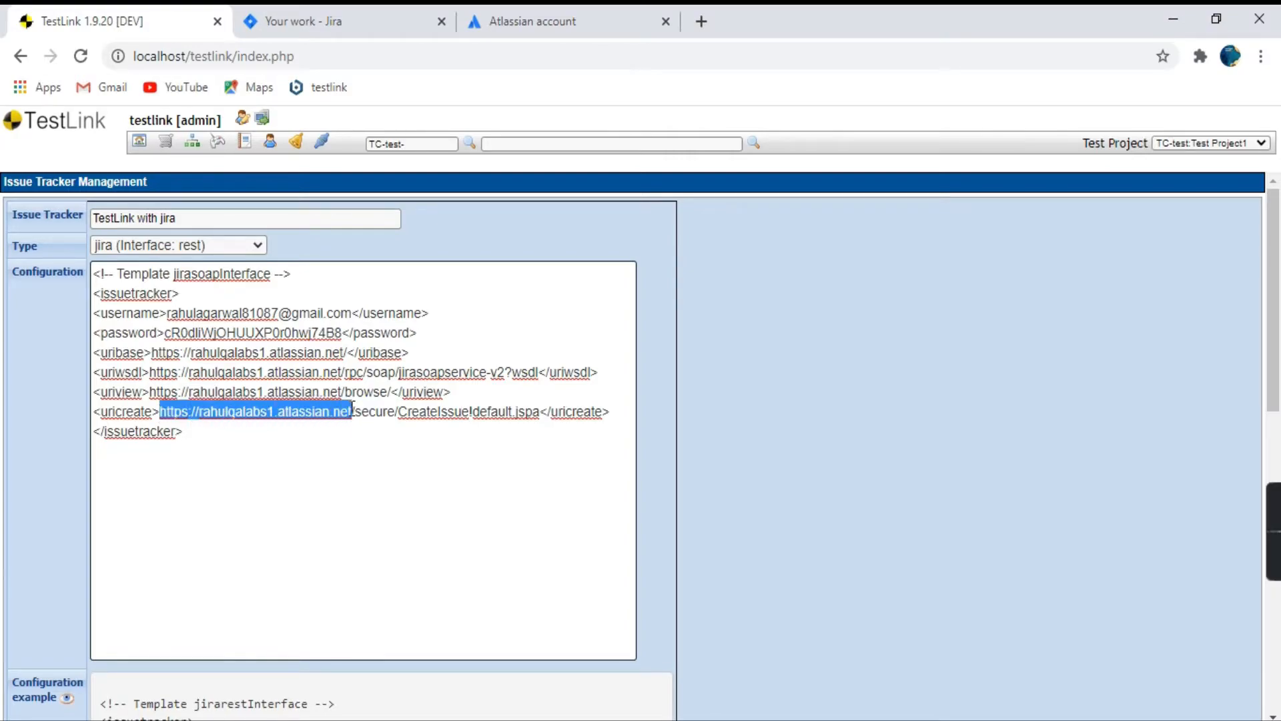
{"action": "left_click", "coordinate": [678, 438]}
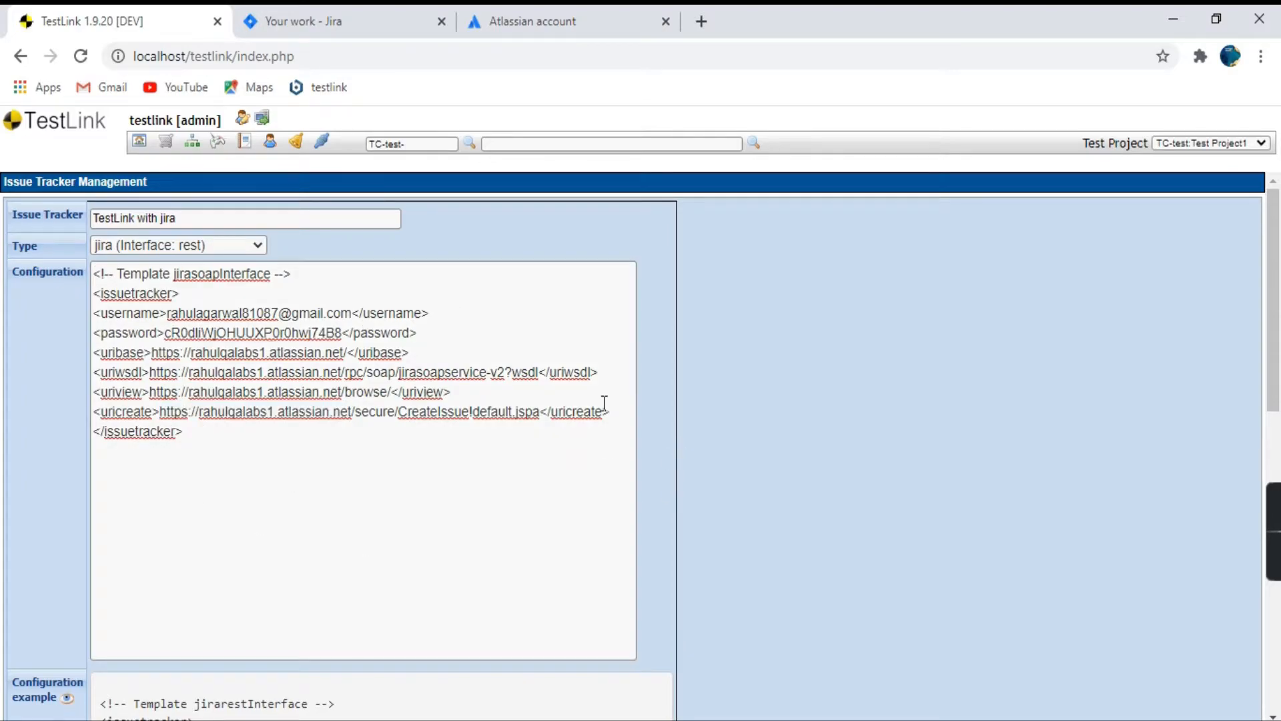
Hide the configuration example and save the new issue tracker.
{"action": "scroll", "coordinate": [603, 406], "scroll_direction": "down", "scroll_amount": 2}
{"action": "scroll", "coordinate": [603, 409], "scroll_direction": "down", "scroll_amount": 3}
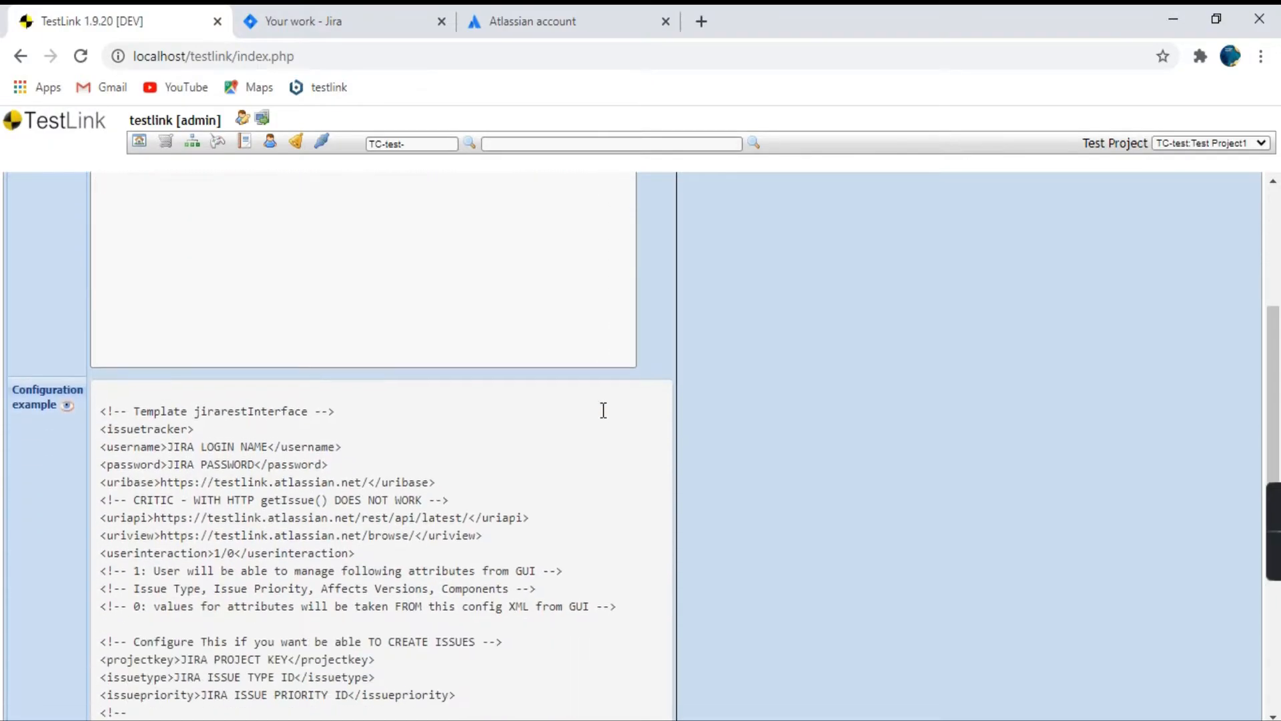
{"action": "left_click", "coordinate": [63, 402]}
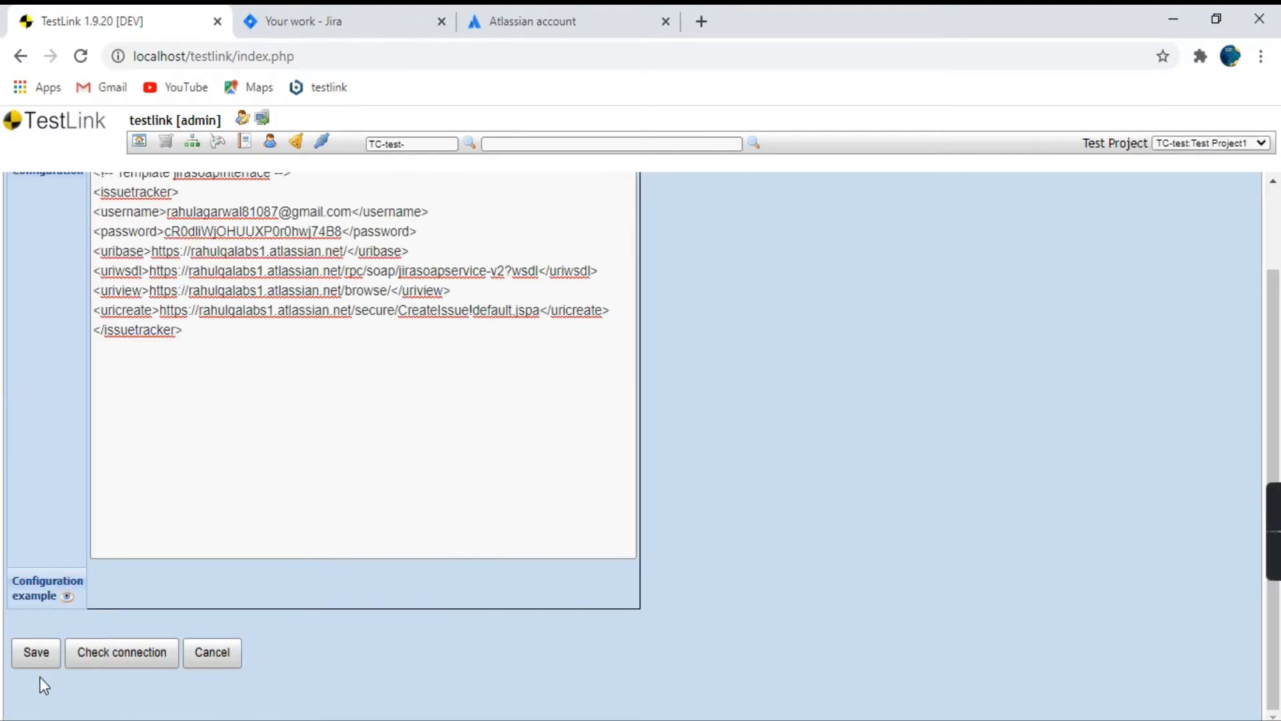
{"action": "left_click", "coordinate": [30, 656]}
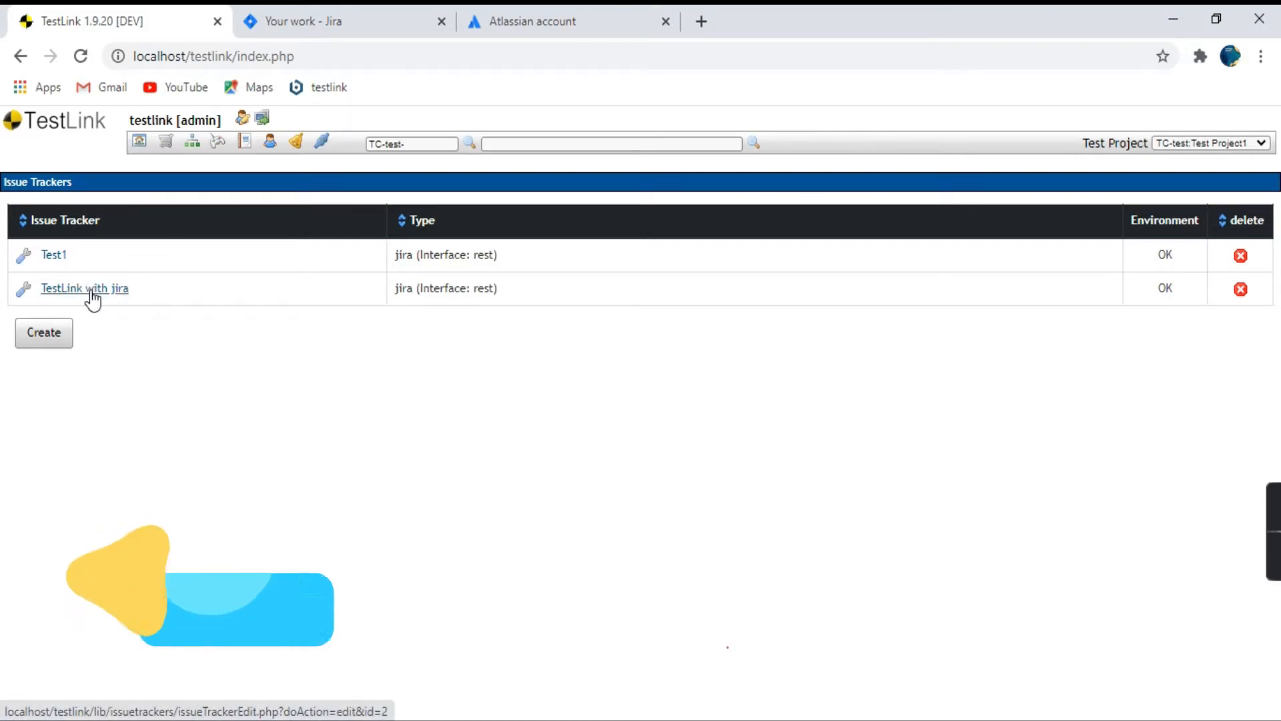
Open the saved "TestLink with jira" issue tracker and check its connection to Jira.
{"action": "left_click", "coordinate": [93, 294]}
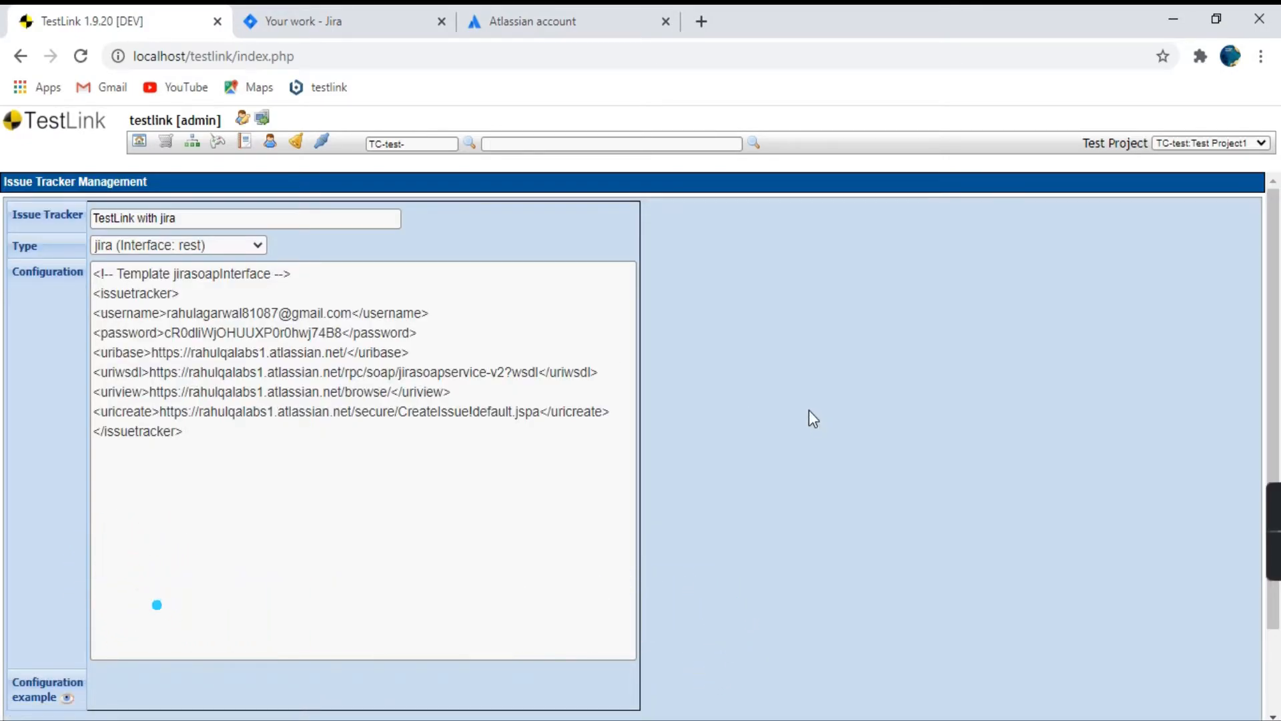
{"action": "scroll", "coordinate": [807, 417], "scroll_direction": "down", "scroll_amount": 2}
{"action": "scroll", "coordinate": [807, 417], "scroll_direction": "up", "scroll_amount": 2}
{"action": "scroll", "coordinate": [145, 589], "scroll_direction": "down", "scroll_amount": 2}
{"action": "left_click", "coordinate": [110, 659]}
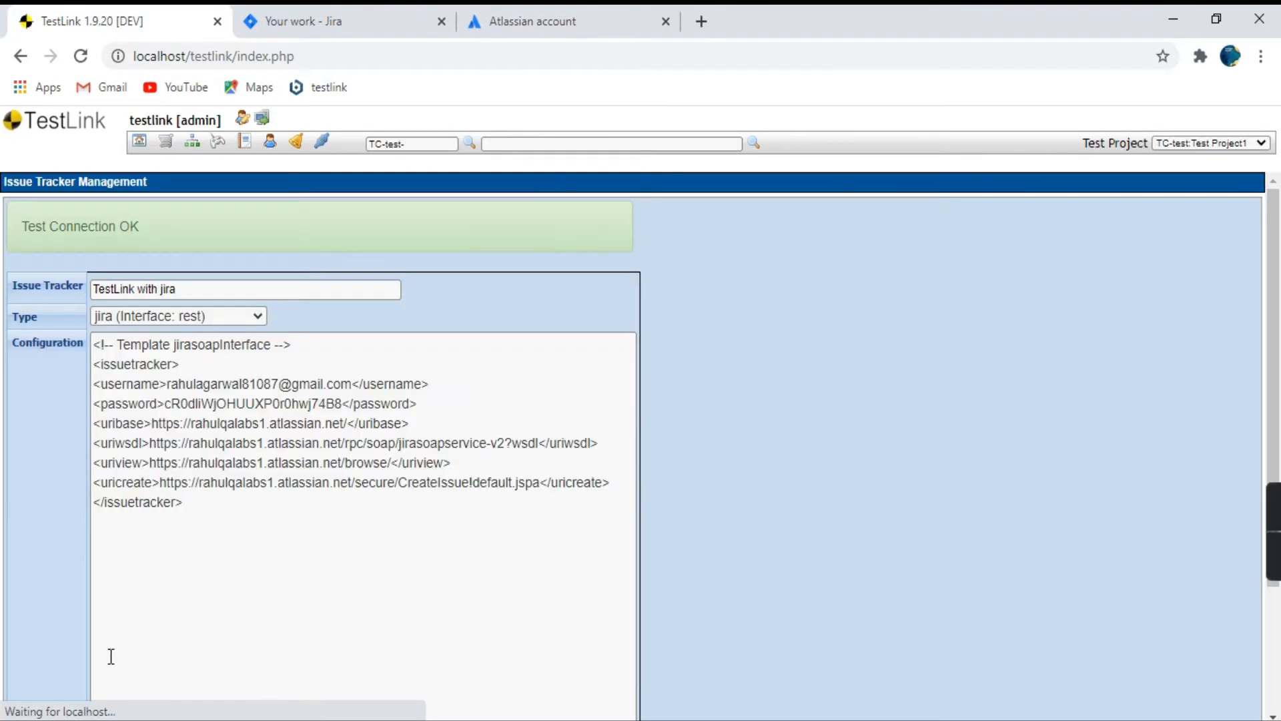
{"action": "left_click_drag", "start_coordinate": [158, 235], "coordinate": [31, 227]}
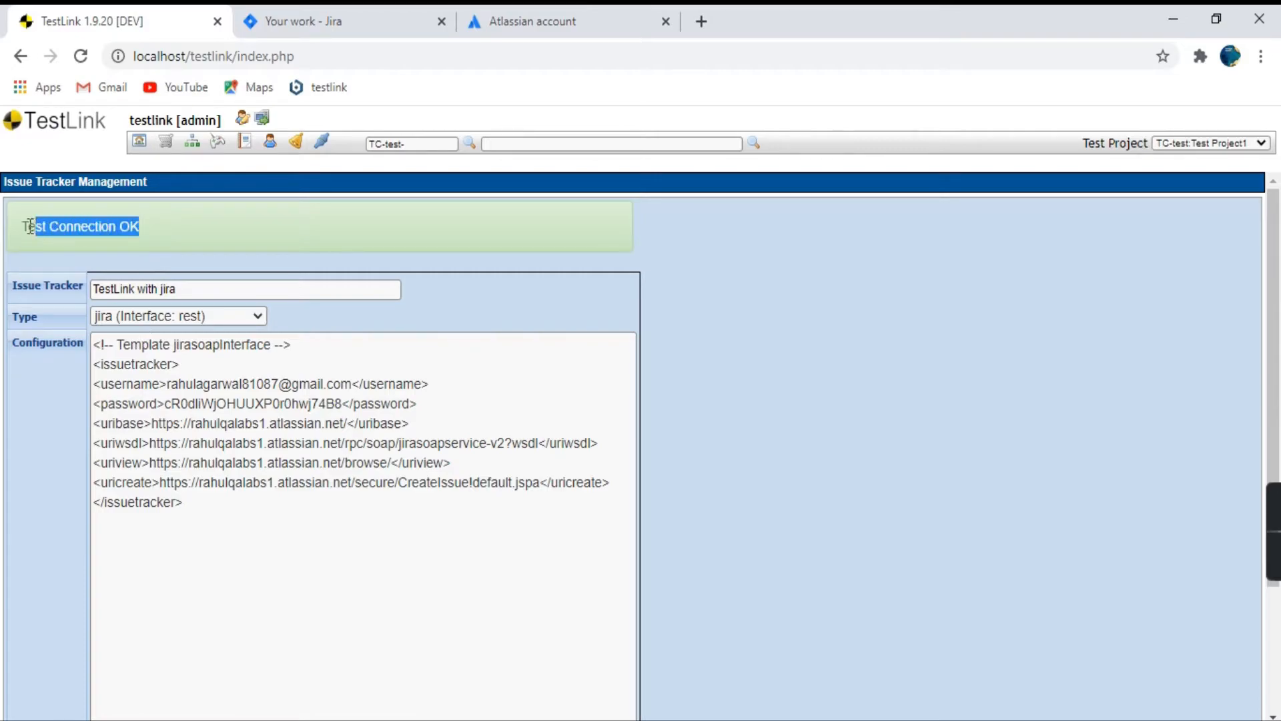
{"action": "left_click", "coordinate": [427, 237]}
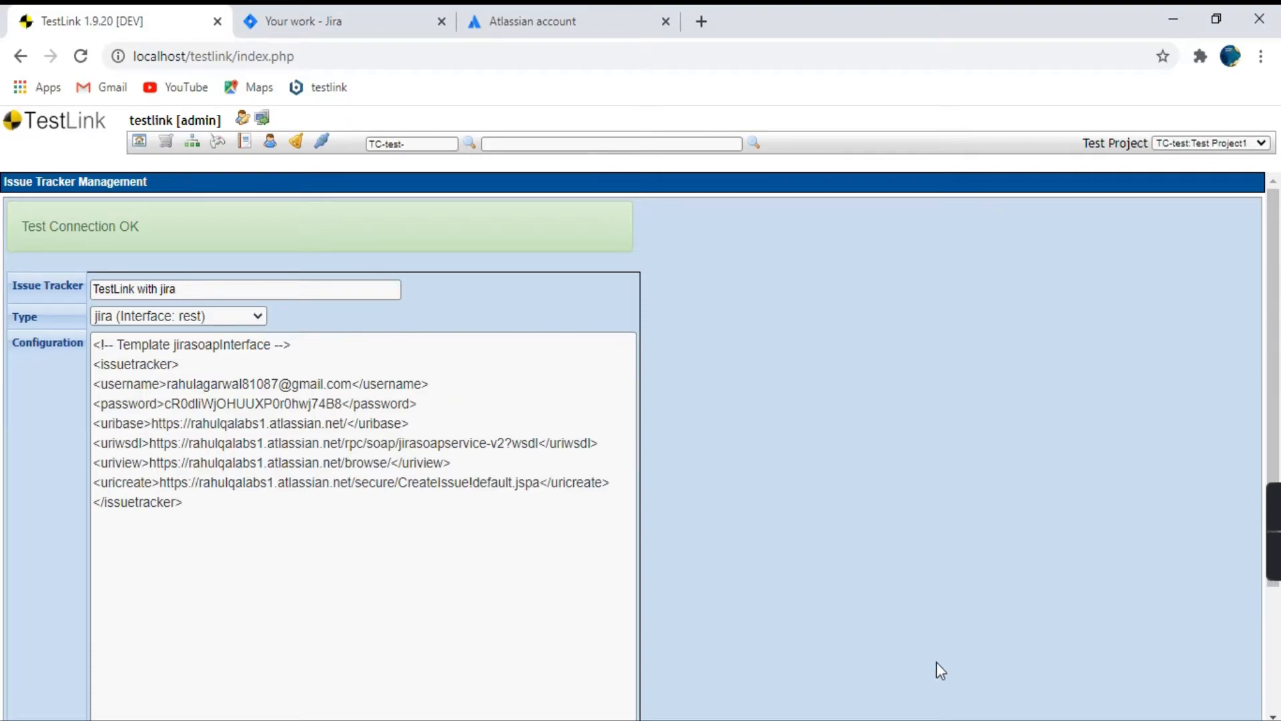
Switch to the Notepad notes and review the linking steps from generating the API token through Issue Tracker Management to Test Project Management.
{"action": "left_click", "coordinate": [944, 720]}
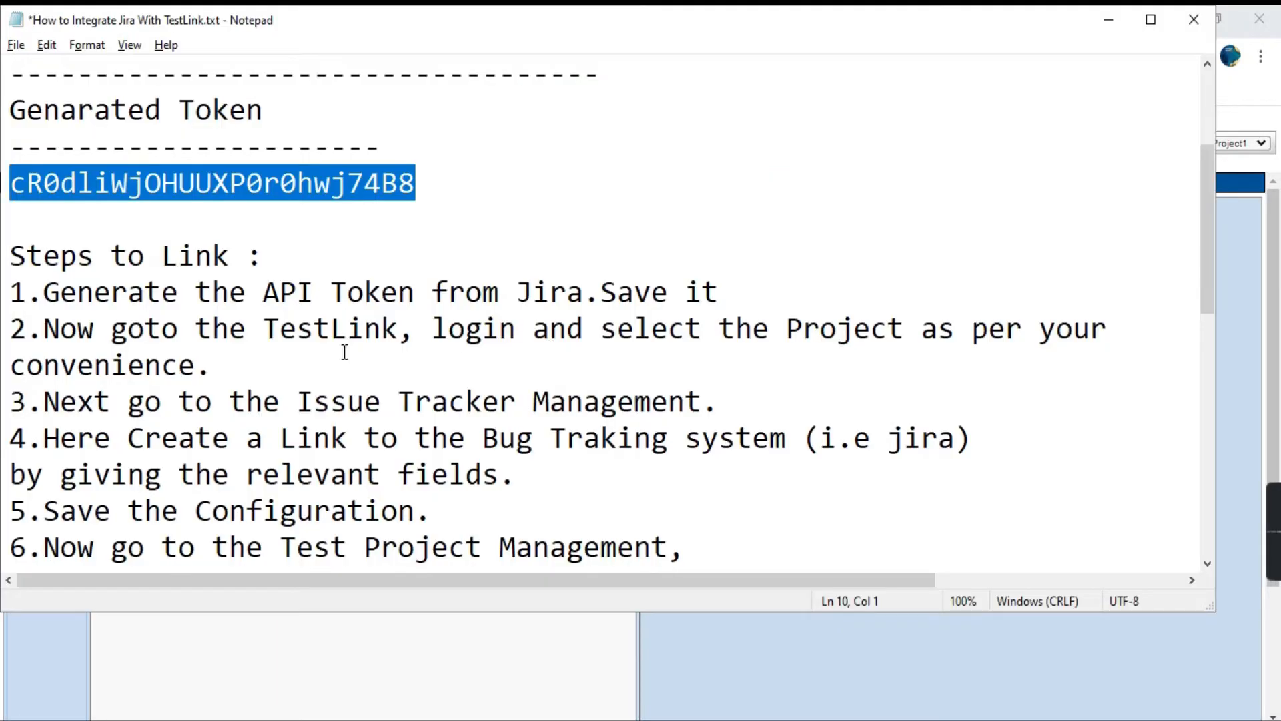
{"action": "left_click", "coordinate": [274, 285]}
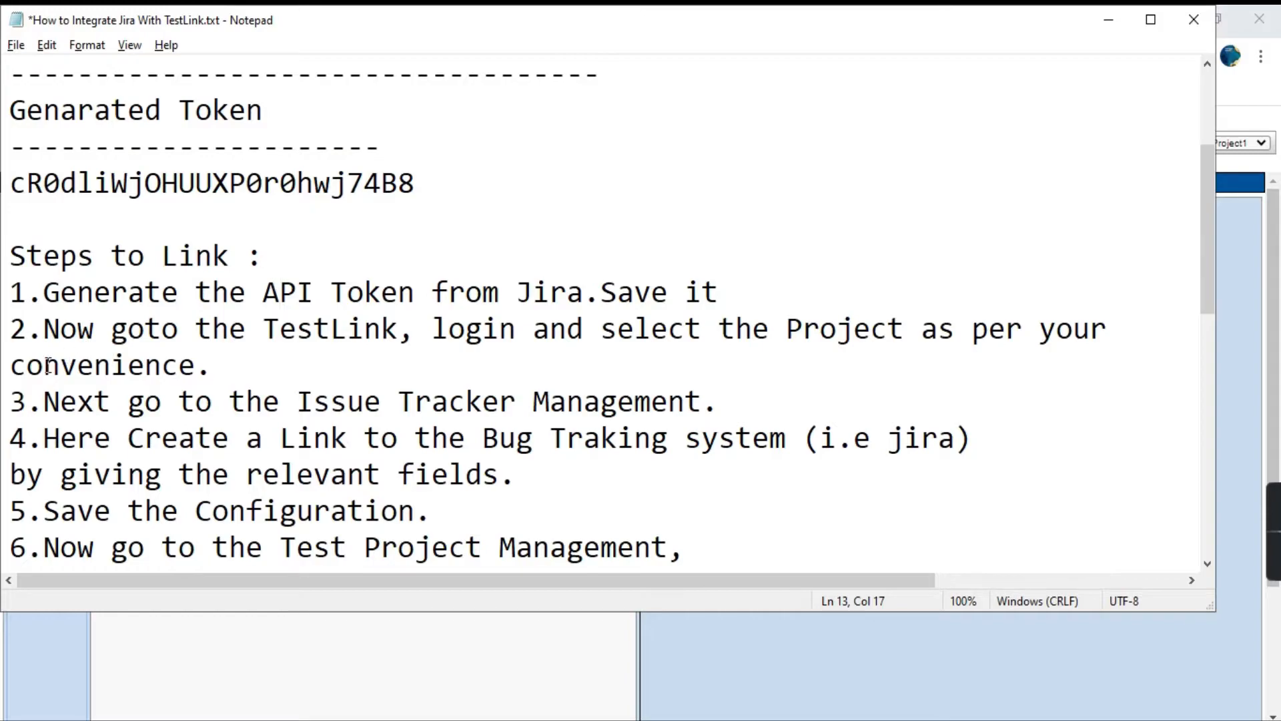
{"action": "left_click_drag", "start_coordinate": [44, 292], "coordinate": [431, 329]}
{"action": "left_click", "coordinate": [231, 363]}
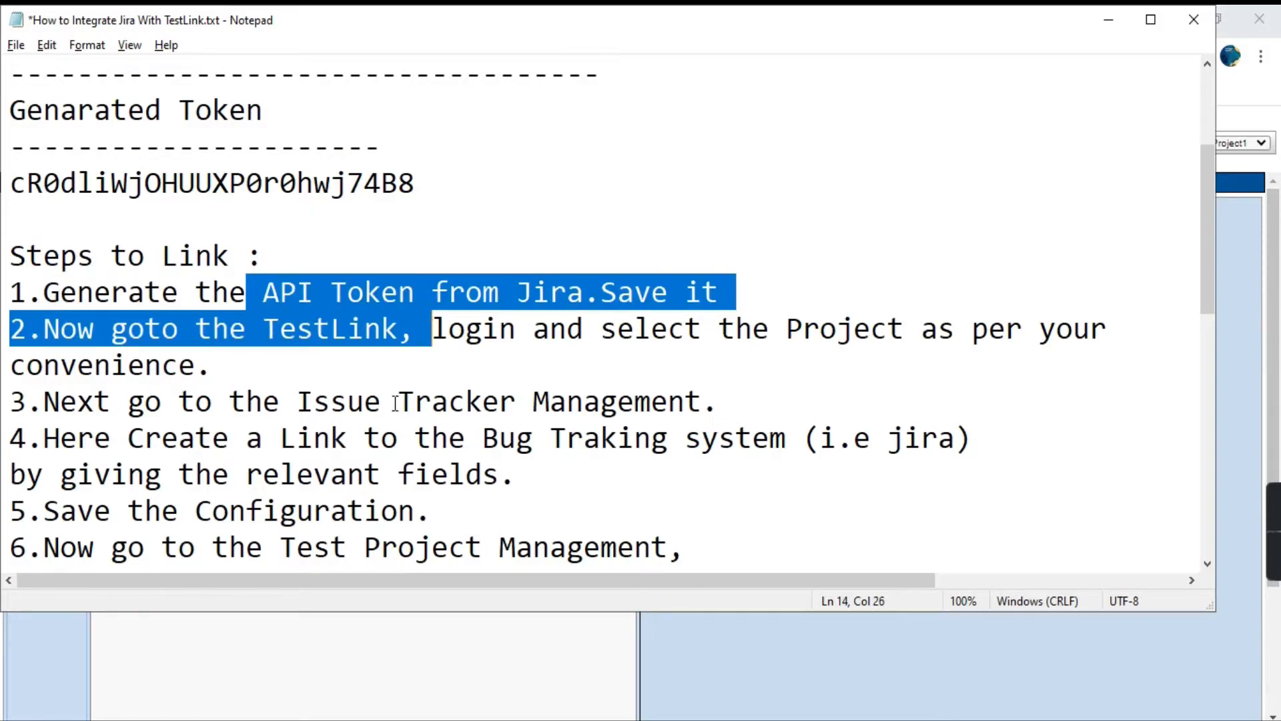
{"action": "left_click", "coordinate": [112, 365]}
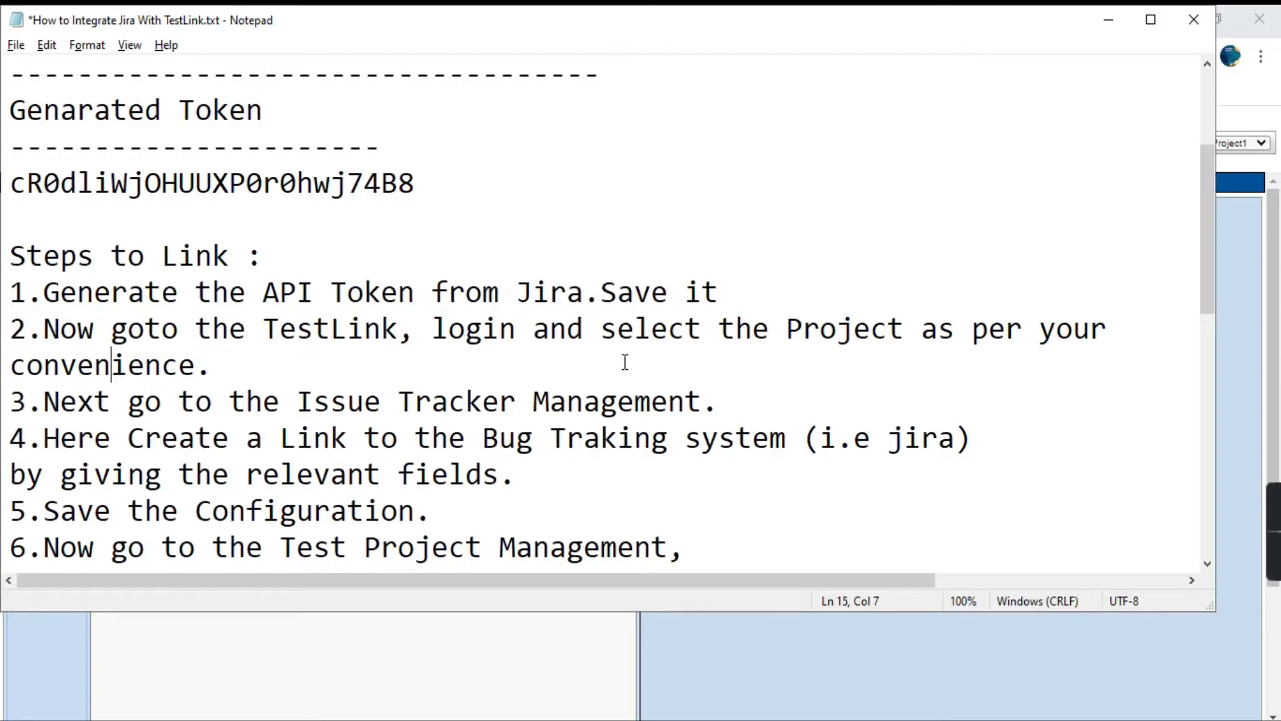
{"action": "left_click_drag", "start_coordinate": [718, 403], "coordinate": [67, 403]}
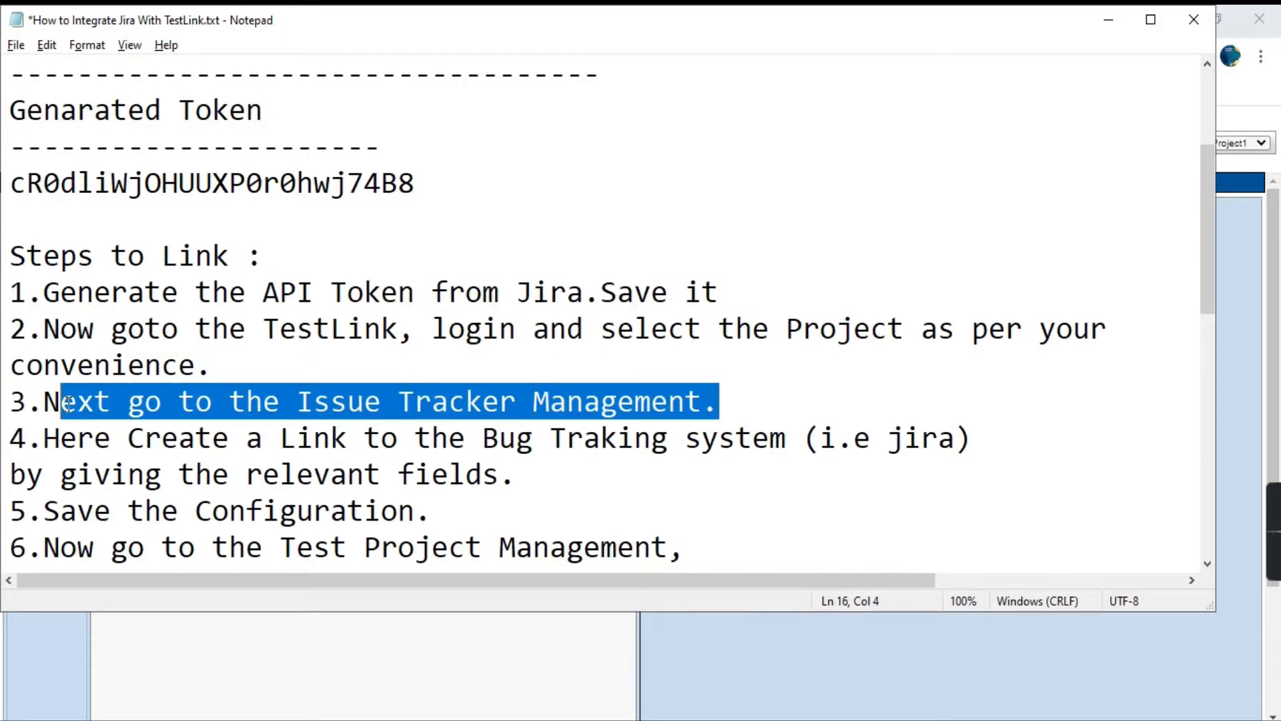
{"action": "scroll", "coordinate": [305, 342], "scroll_direction": "down", "scroll_amount": 1}
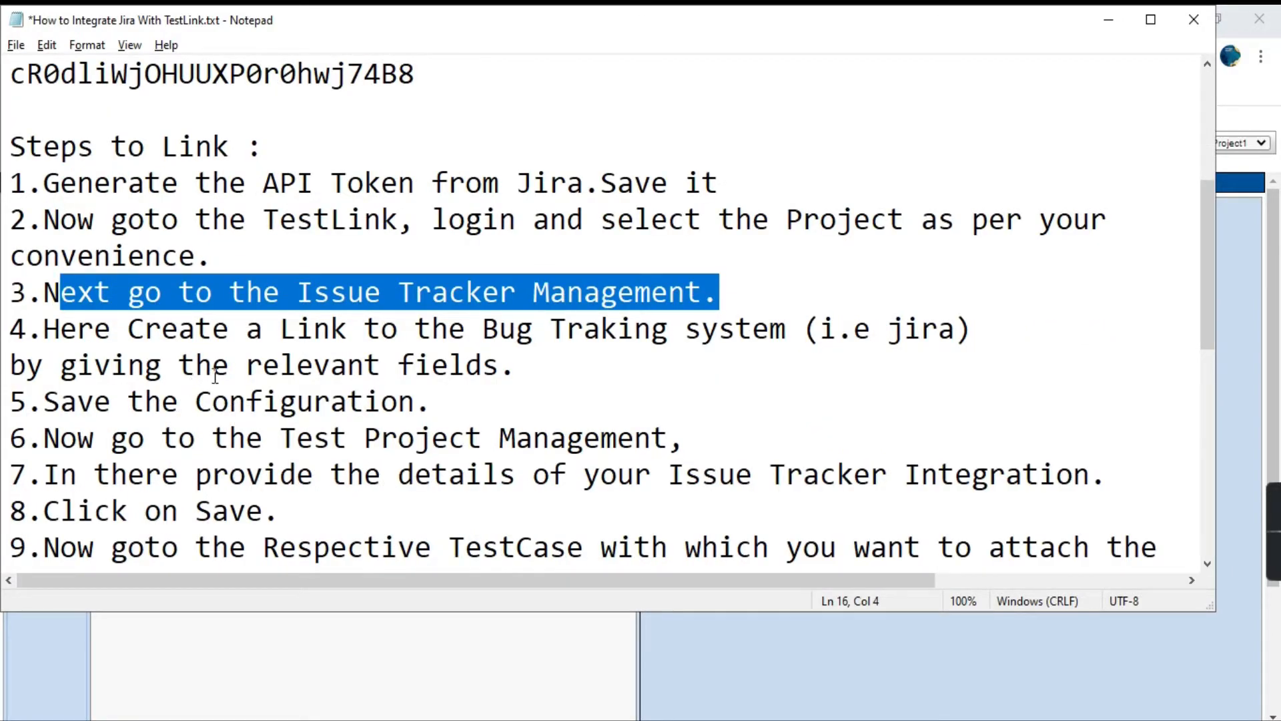
Return to TestLink, open Test Project1 for editing from Test Project Management, and locate its Issue Tracker Integration settings.
{"action": "key", "text": "alt+Tab"}
{"action": "left_click", "coordinate": [53, 127]}
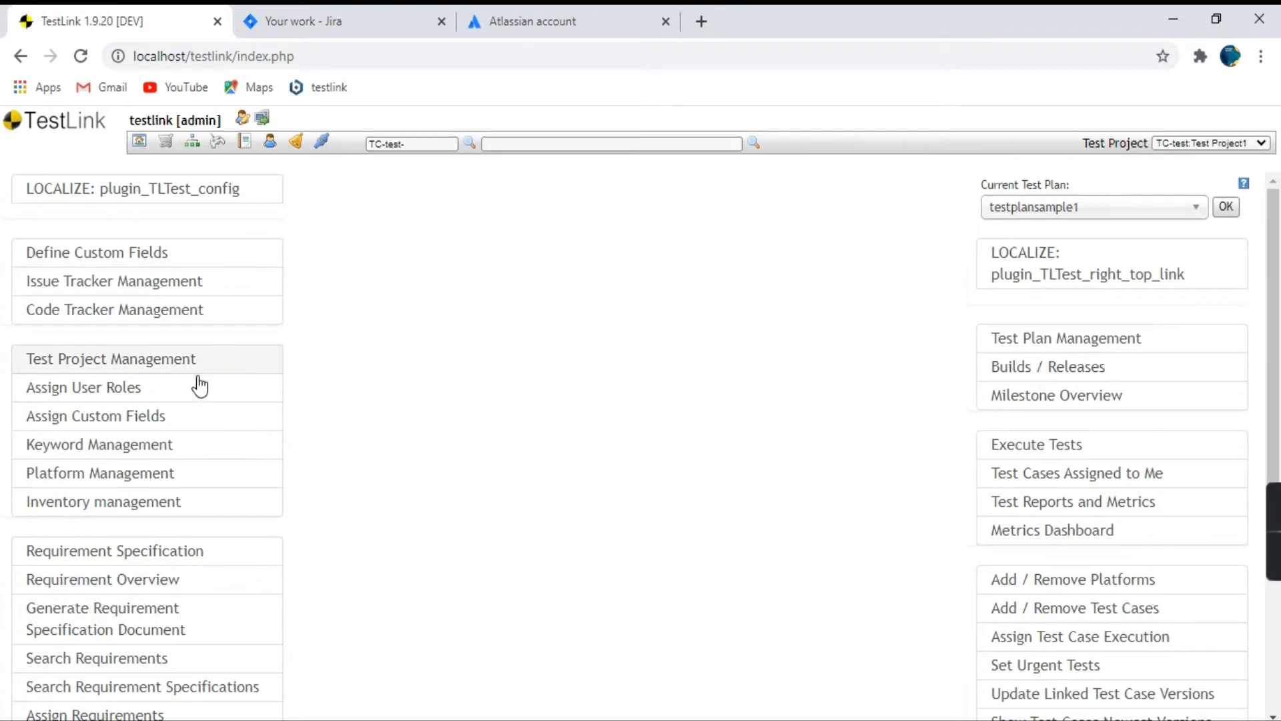
{"action": "left_click", "coordinate": [125, 372]}
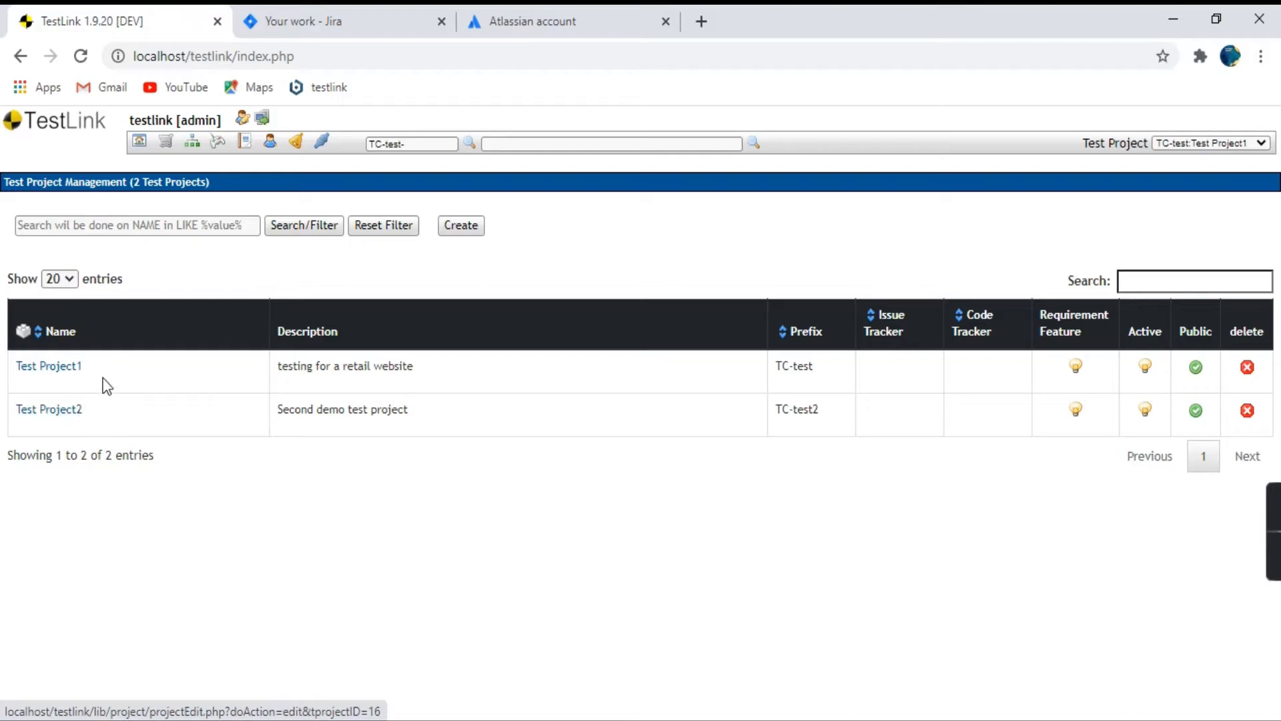
{"action": "left_click", "coordinate": [46, 367]}
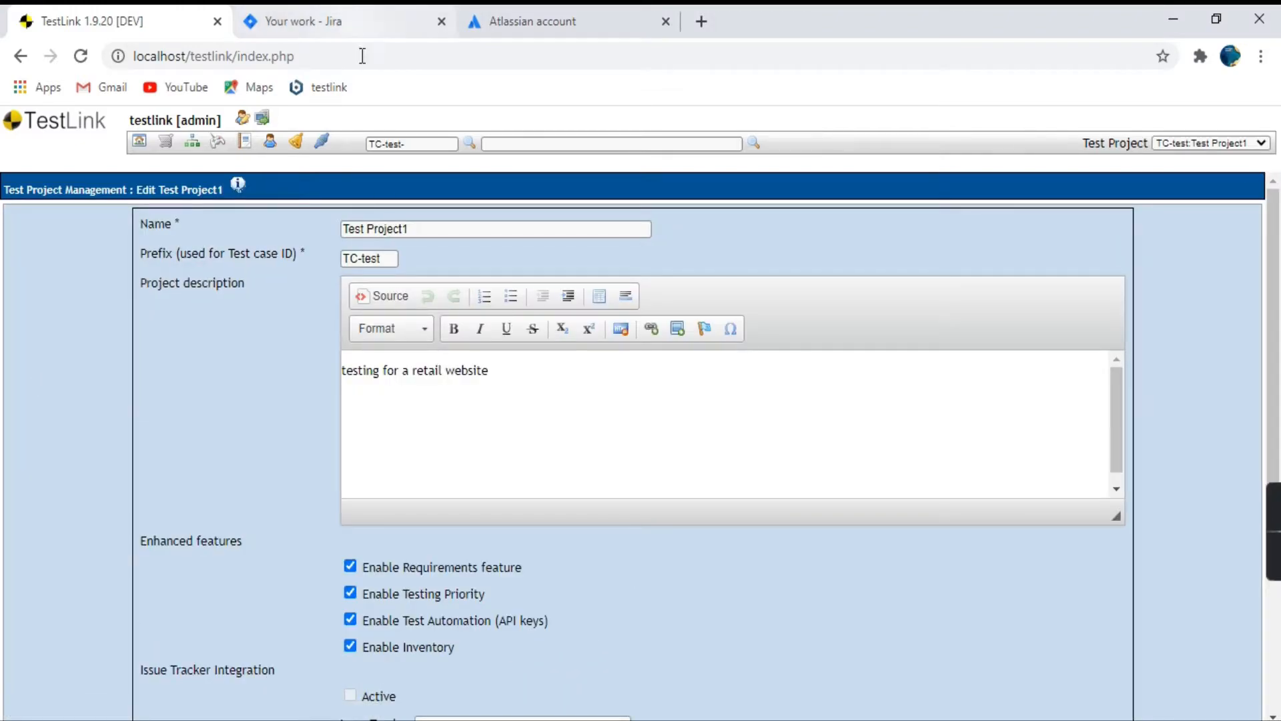
{"action": "scroll", "coordinate": [291, 472], "scroll_direction": "down", "scroll_amount": 2}
{"action": "scroll", "coordinate": [298, 441], "scroll_direction": "up", "scroll_amount": 2}
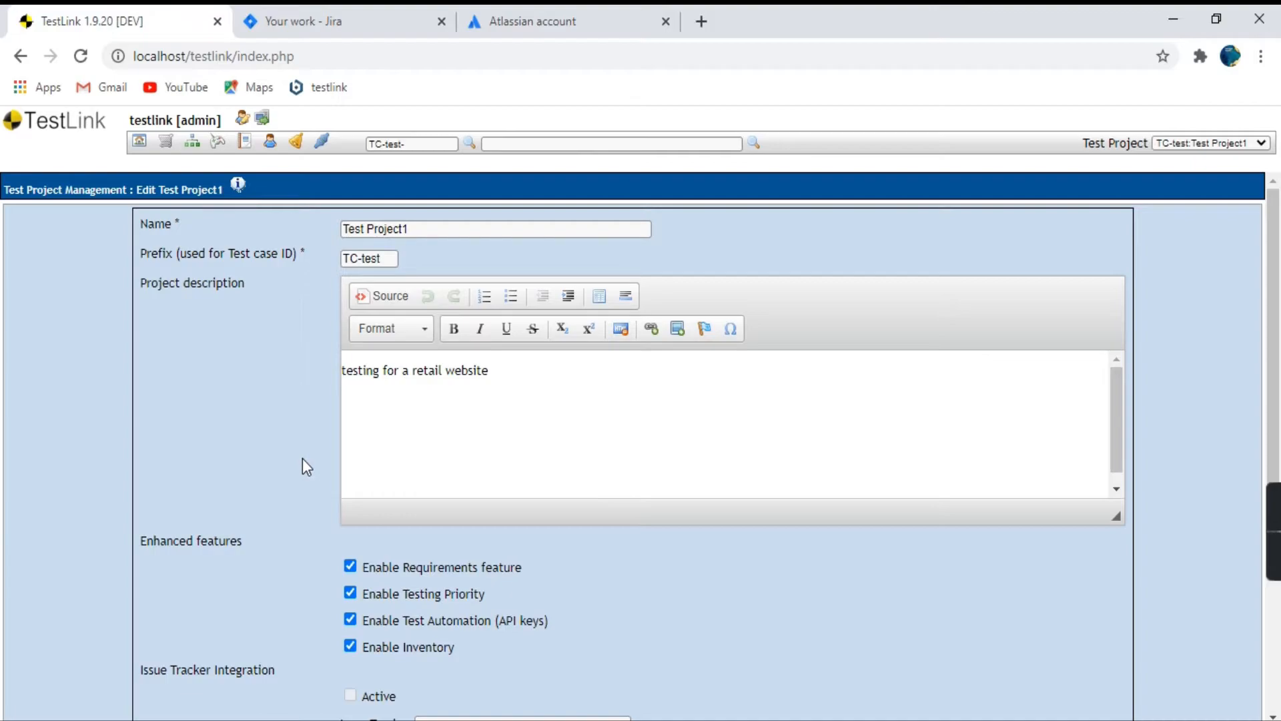
{"action": "scroll", "coordinate": [274, 394], "scroll_direction": "down", "scroll_amount": 3}
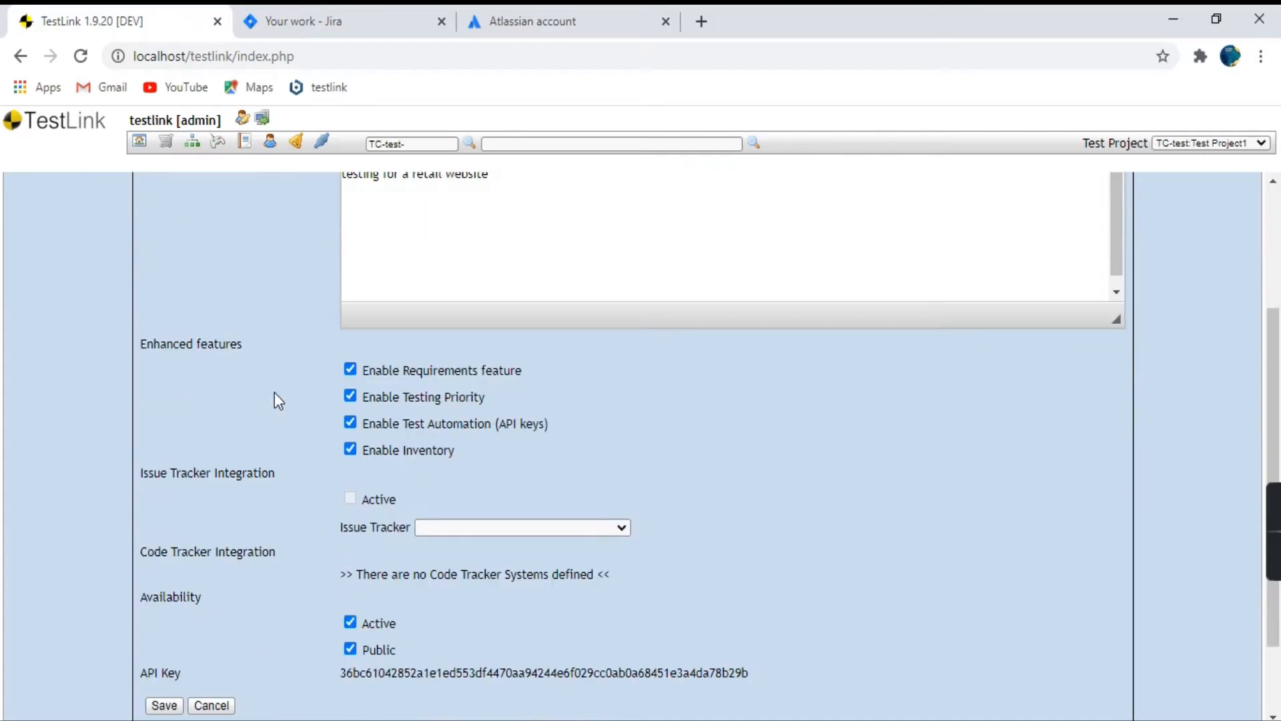
{"action": "left_click_drag", "start_coordinate": [279, 475], "coordinate": [138, 465]}
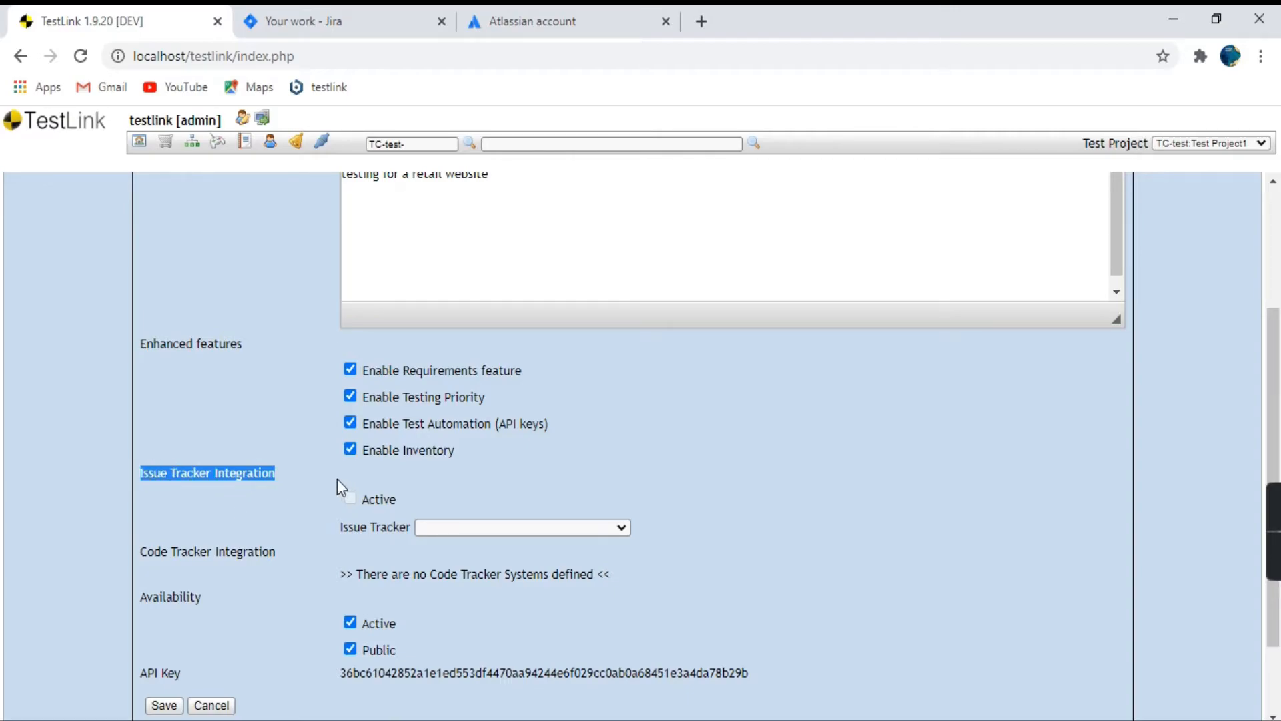
{"action": "left_click", "coordinate": [318, 507]}
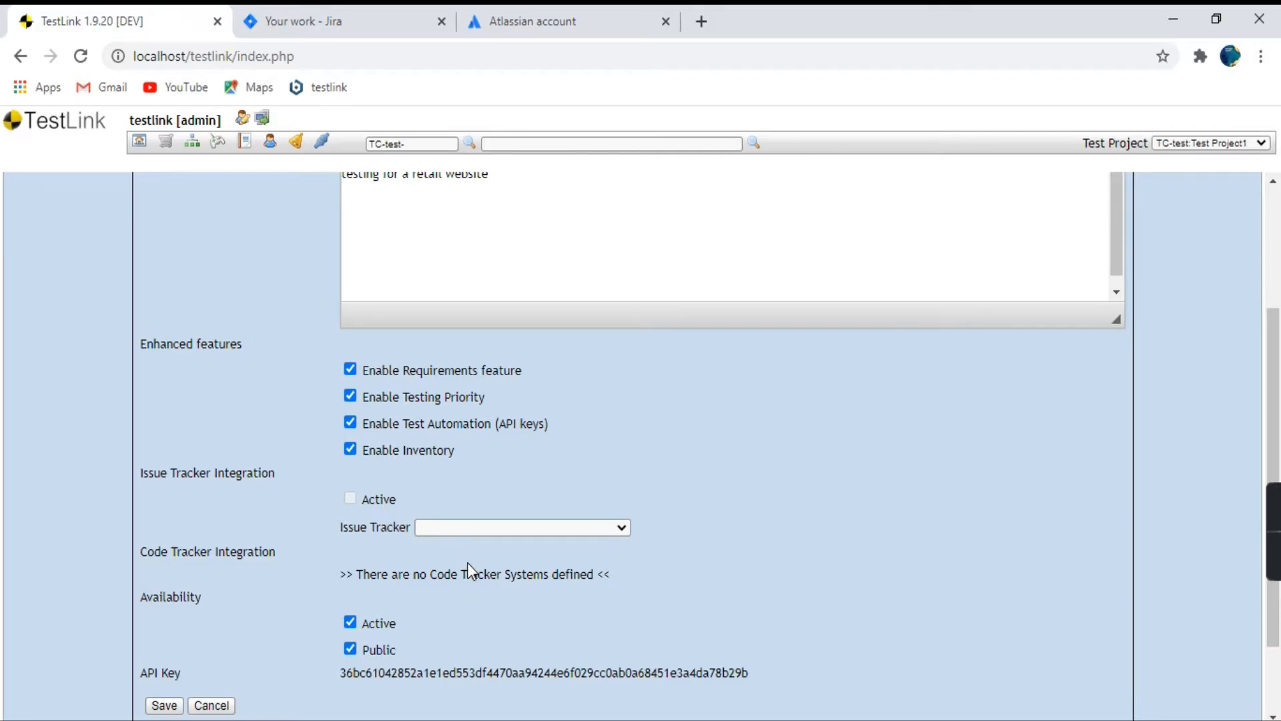
Assign the "TestLink with jira" issue tracker to Test Project1, activate the integration, and save the project.
{"action": "left_click", "coordinate": [451, 527]}
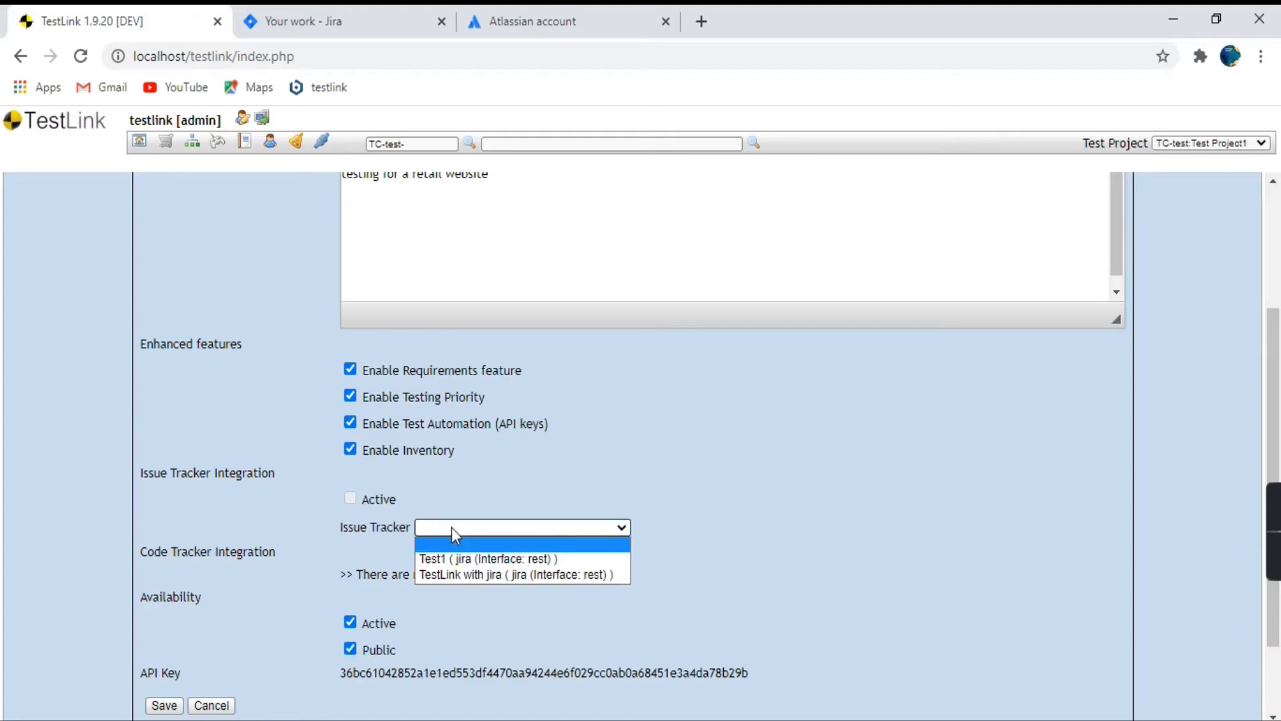
{"action": "left_click", "coordinate": [481, 574]}
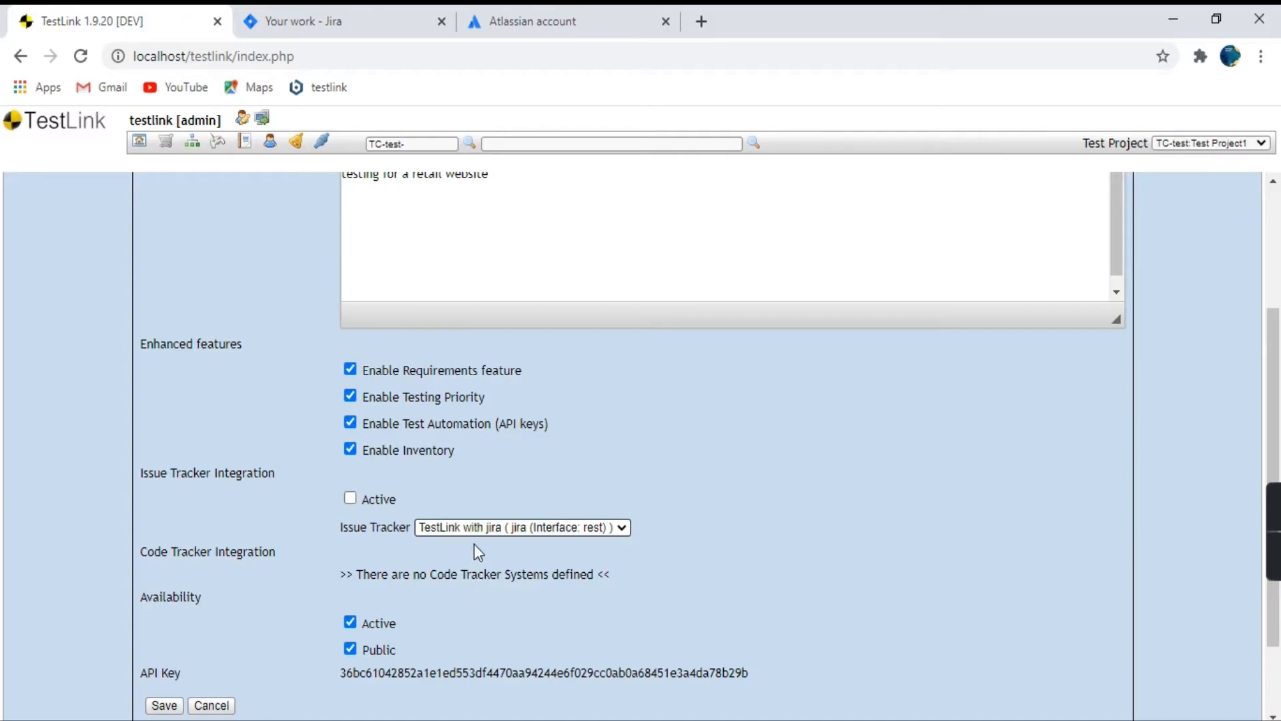
{"action": "left_click", "coordinate": [350, 498]}
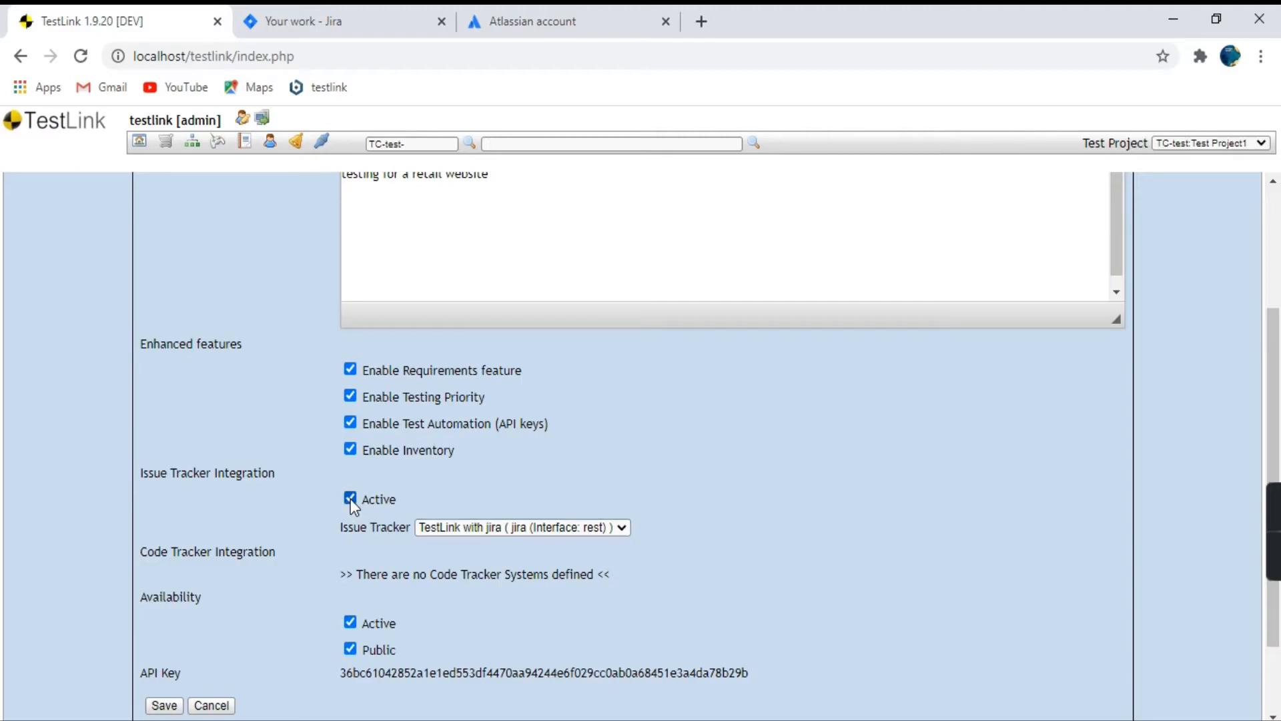
{"action": "left_click", "coordinate": [163, 706]}
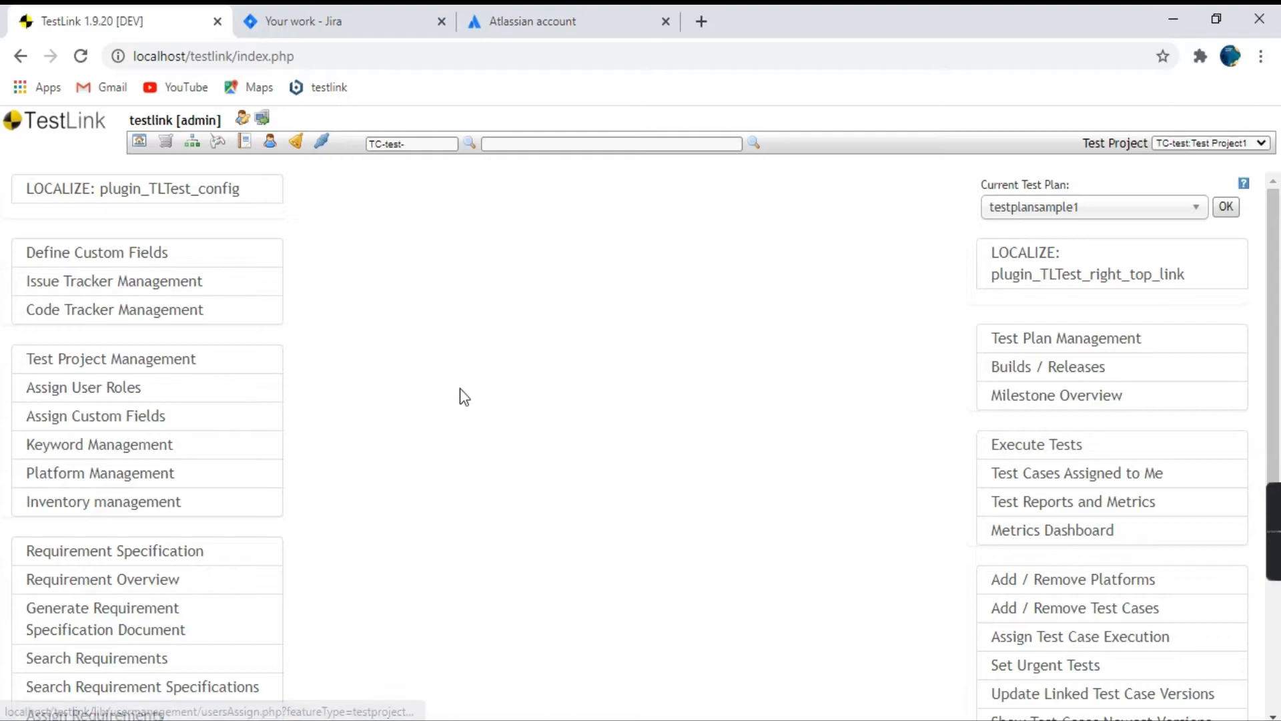
Check the issue tracker listed for Test Project1 in Test Project Management, and go back to the TestLink main page.
{"action": "left_click", "coordinate": [161, 369]}
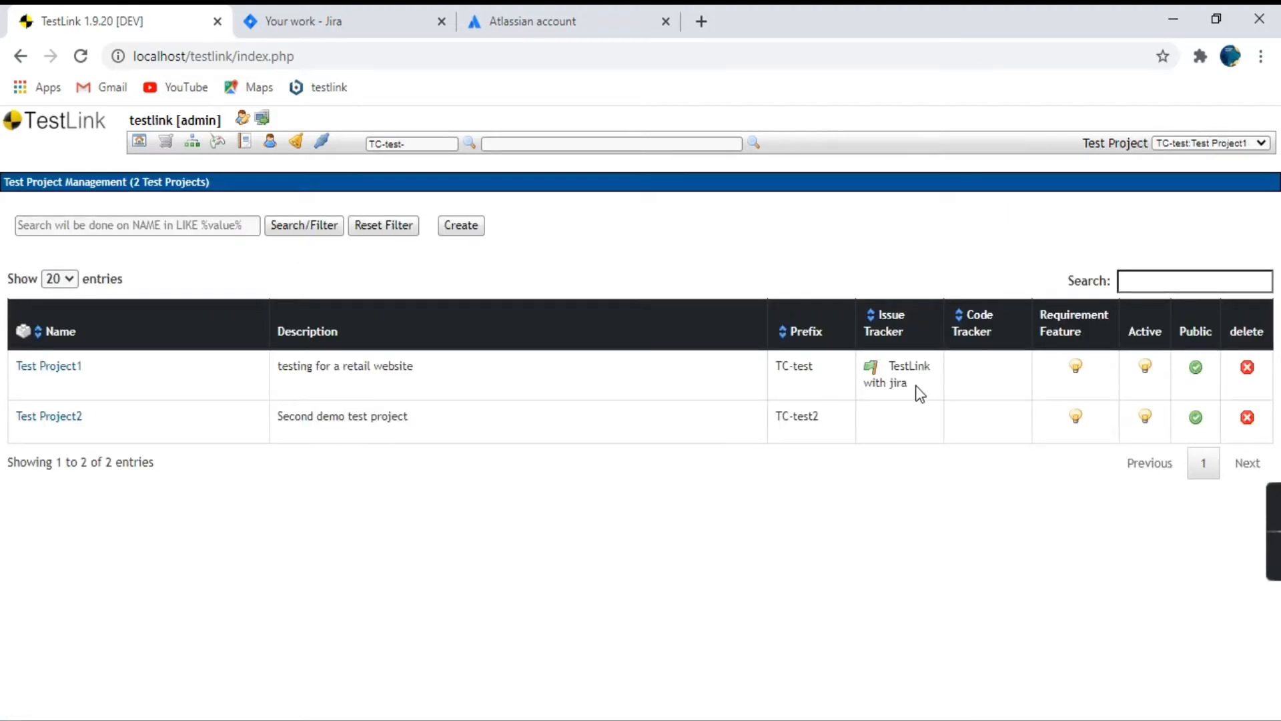
{"action": "left_click_drag", "start_coordinate": [915, 386], "coordinate": [871, 367]}
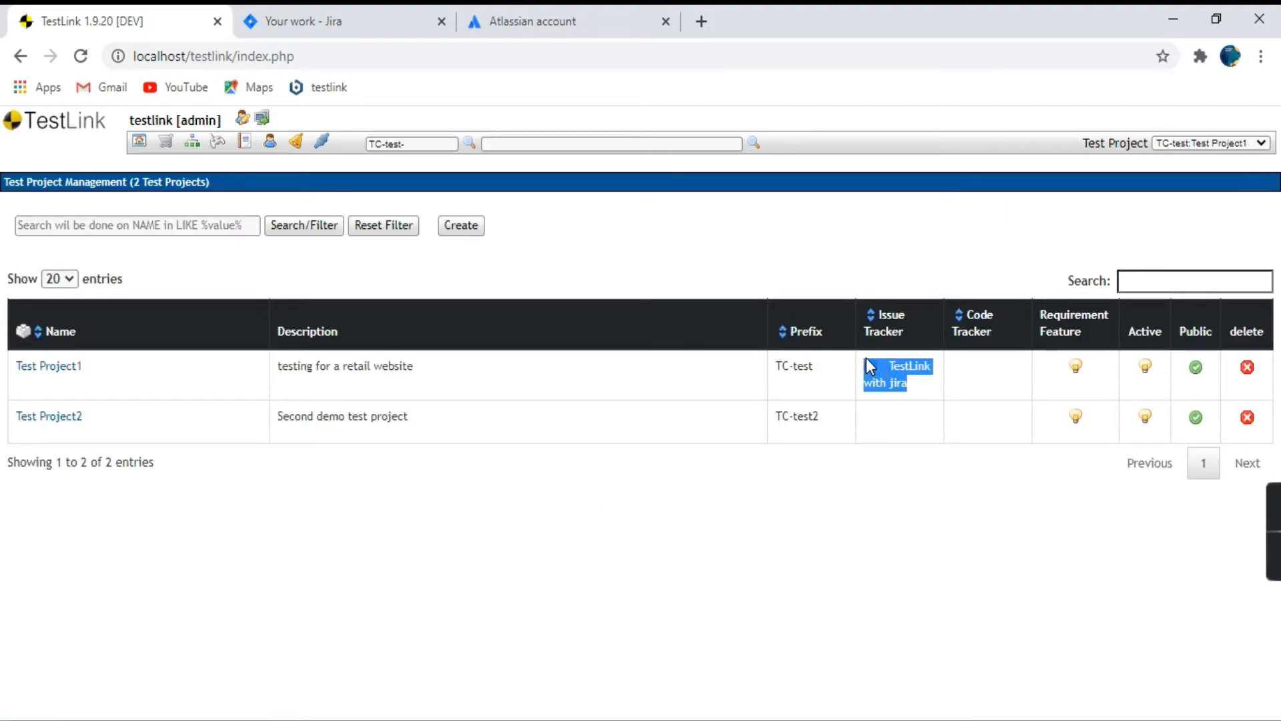
{"action": "left_click", "coordinate": [881, 363]}
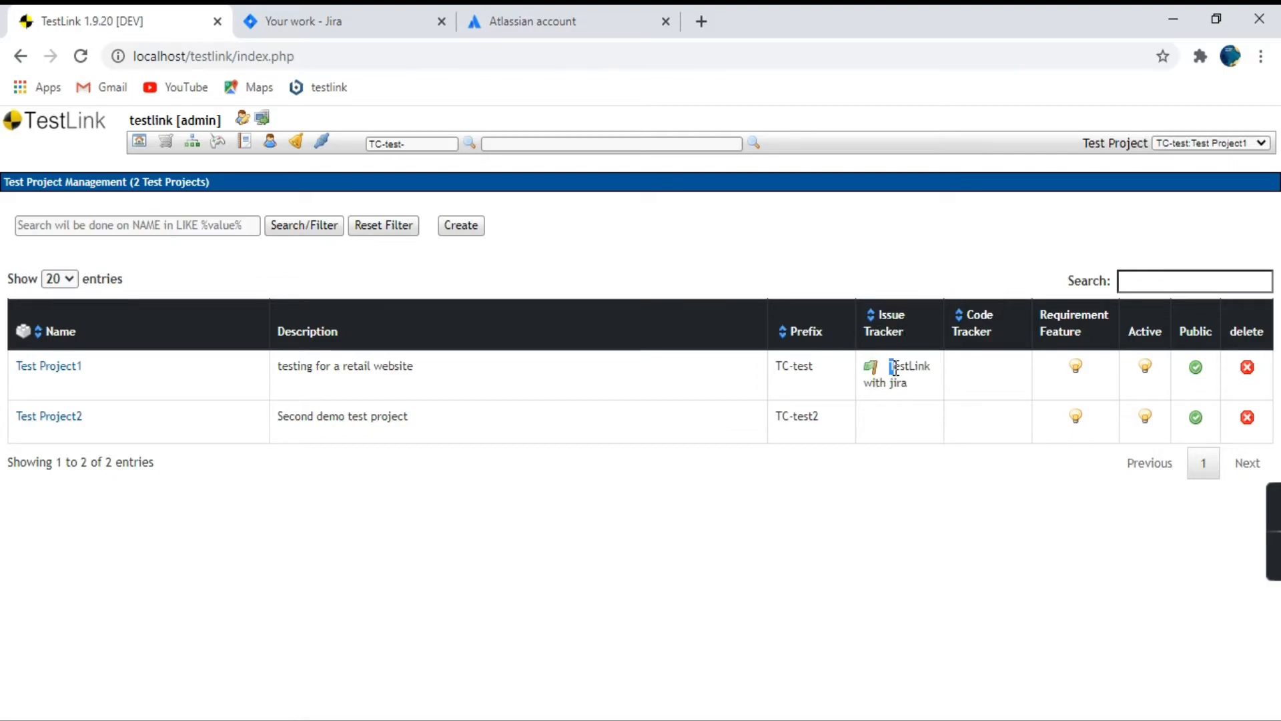
{"action": "left_click_drag", "start_coordinate": [890, 366], "coordinate": [926, 399]}
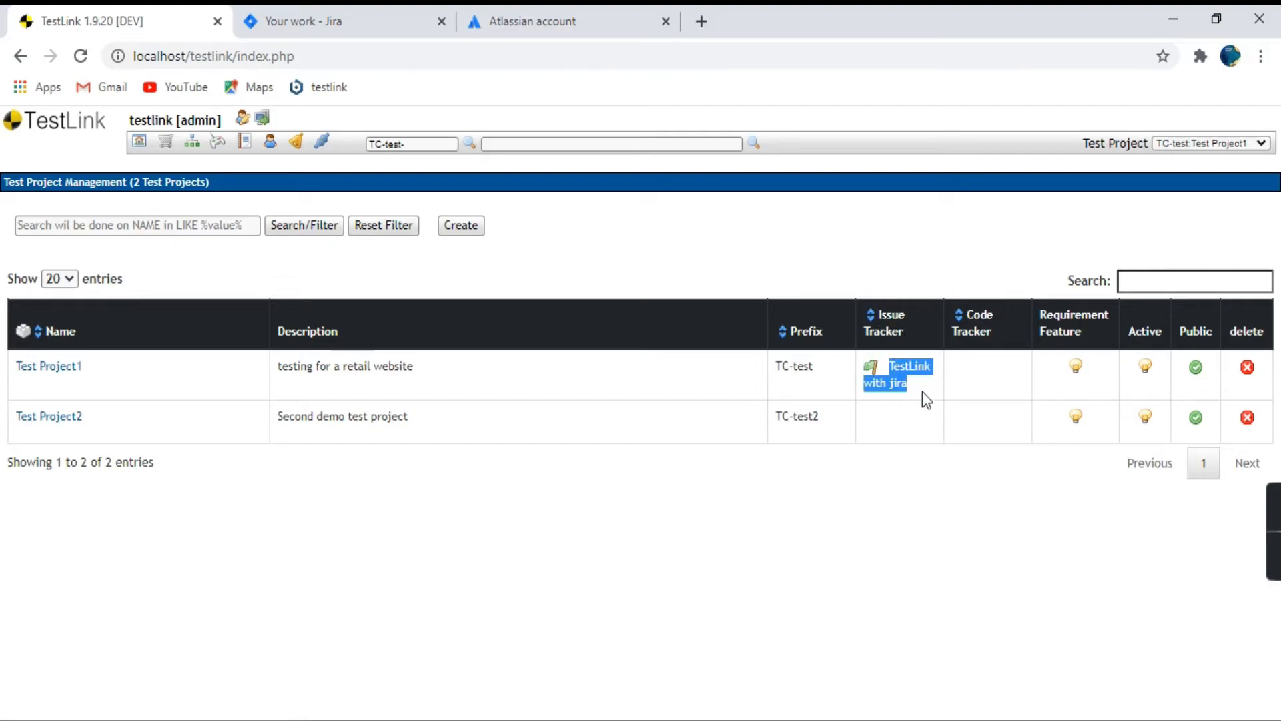
{"action": "left_click", "coordinate": [891, 403]}
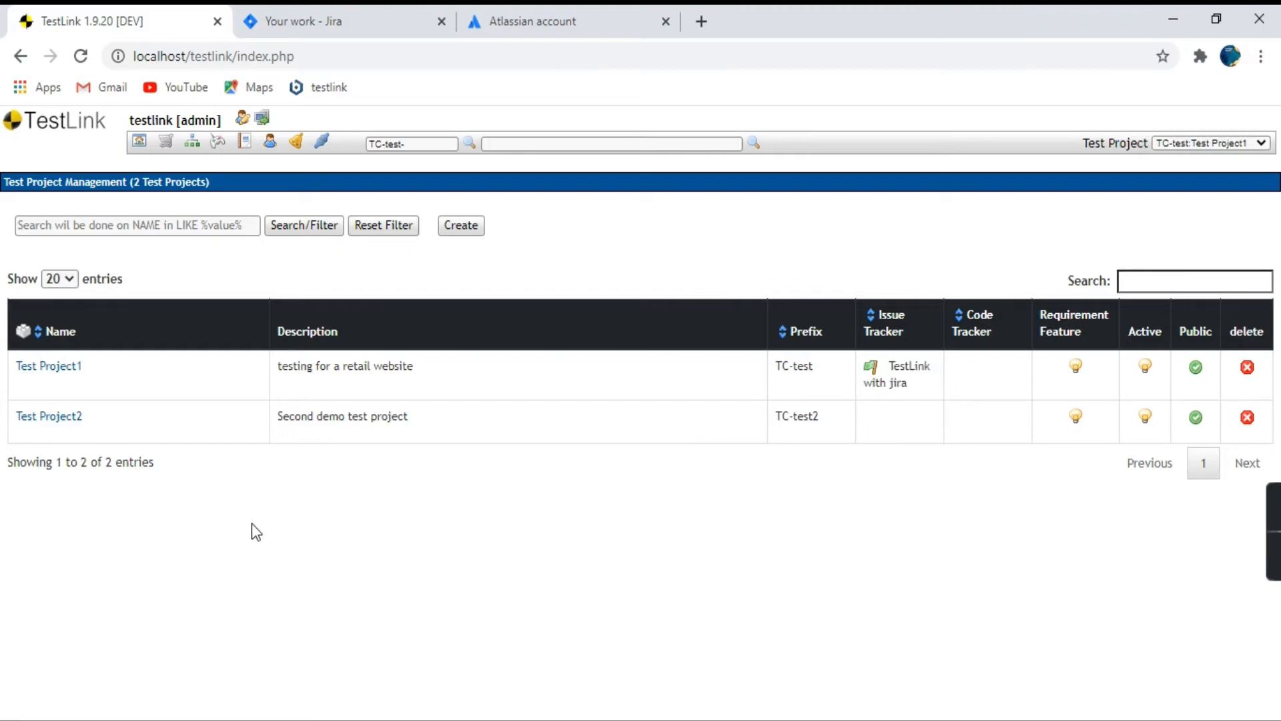
{"action": "left_click", "coordinate": [43, 128]}
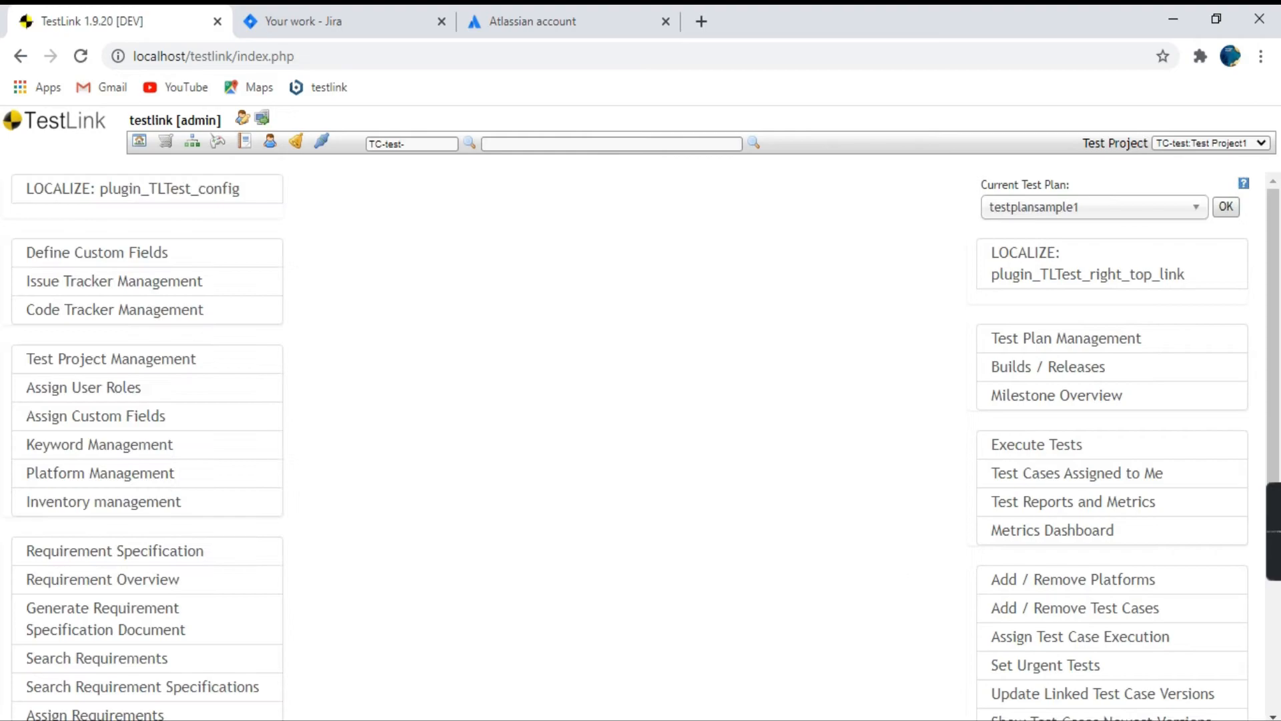
Review steps 8 and 9 of the Notepad notes about saving and going to the test case that gets the bug.
{"action": "key", "text": "alt+Tab"}
{"action": "scroll", "coordinate": [245, 443], "scroll_direction": "down", "scroll_amount": 1}
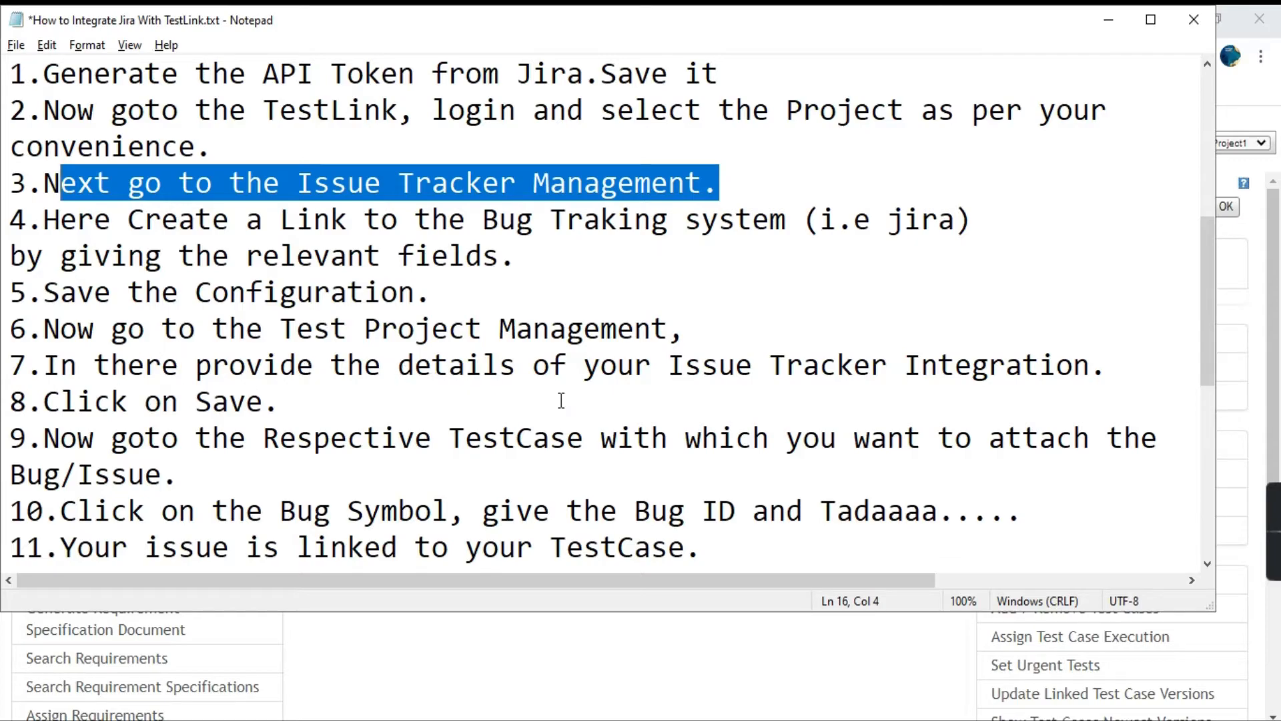
{"action": "left_click_drag", "start_coordinate": [129, 401], "coordinate": [229, 401]}
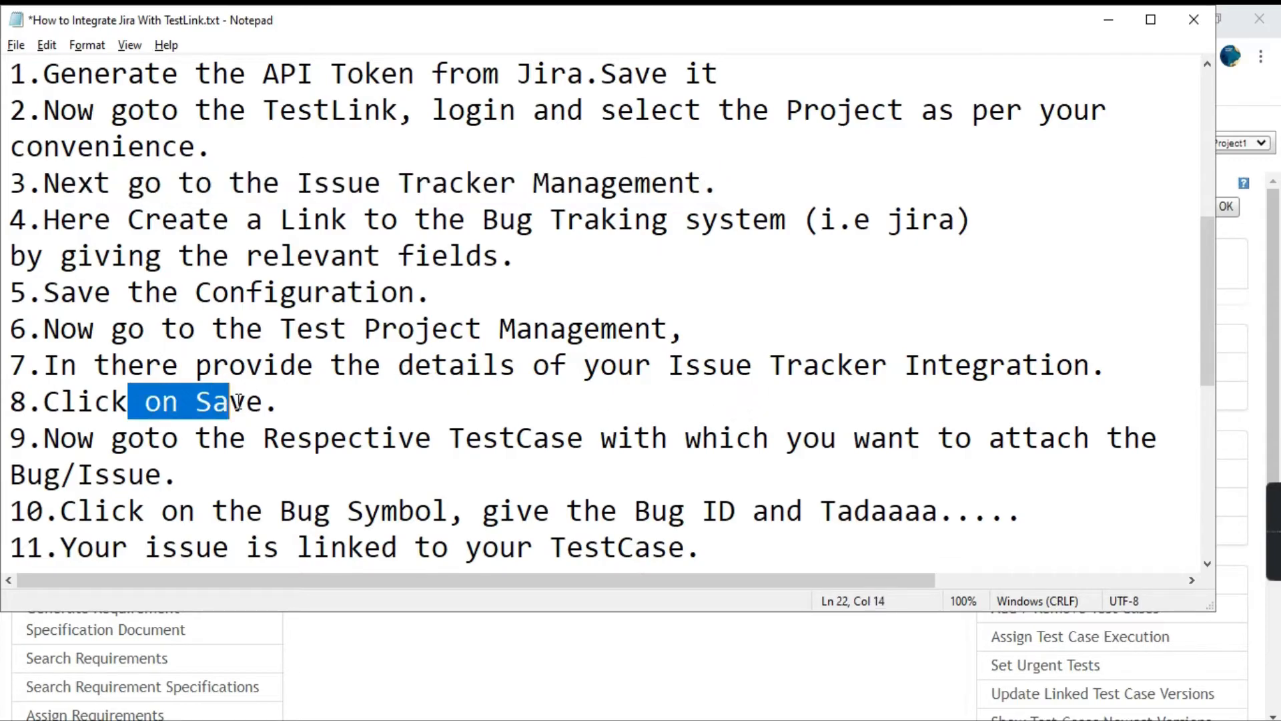
{"action": "left_click", "coordinate": [264, 497]}
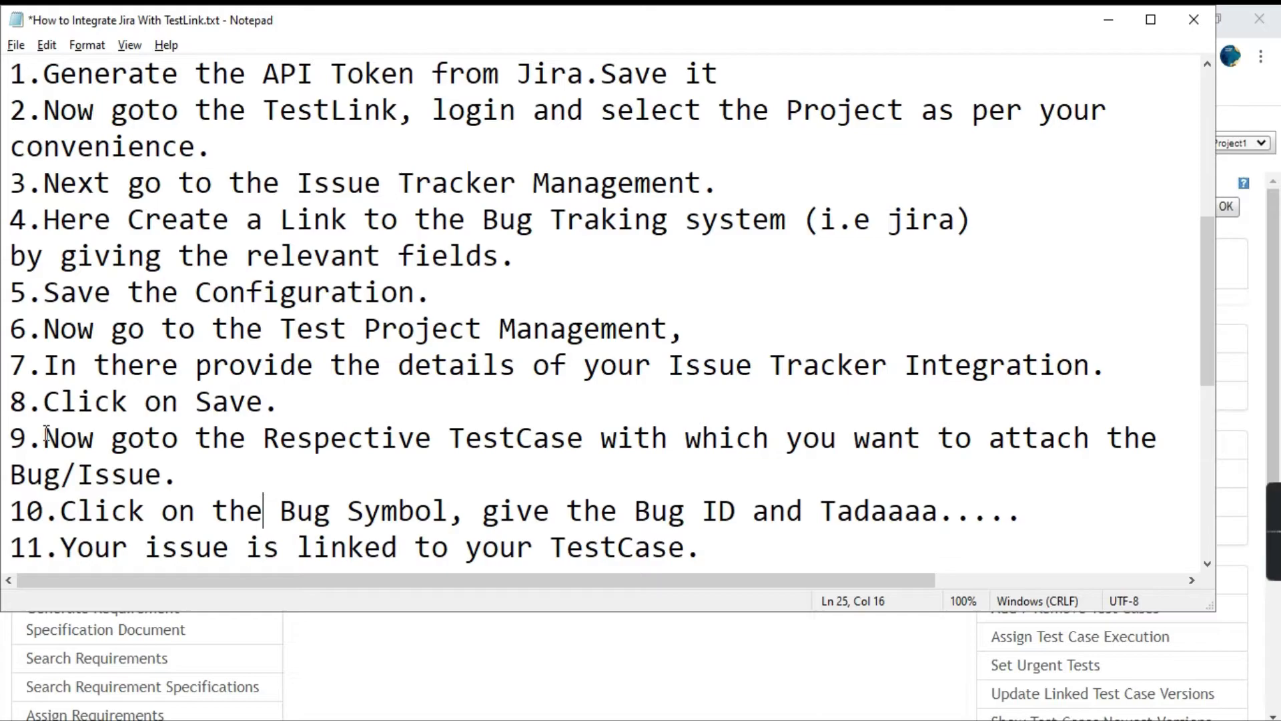
{"action": "left_click_drag", "start_coordinate": [44, 429], "coordinate": [195, 471]}
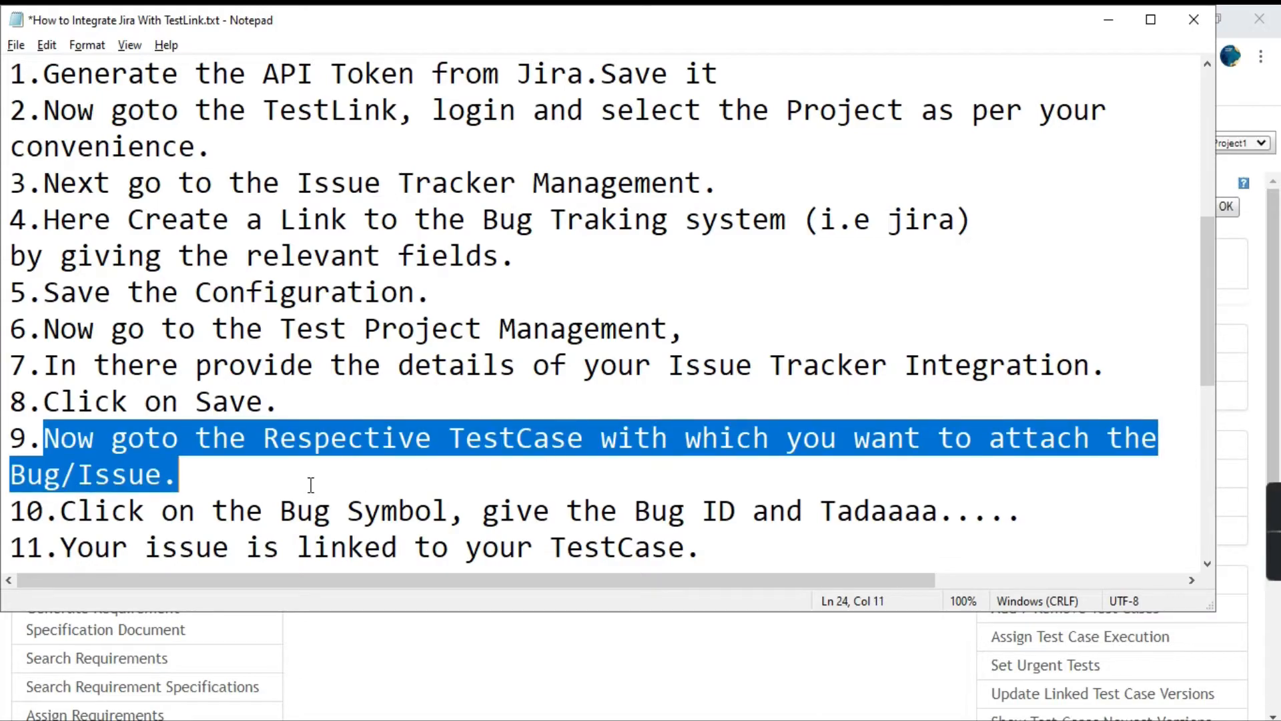
Go back to TestLink and open test case TC-test-1 "Verify the field user id" for execution in testplansample1.
{"action": "key", "text": "alt+Tab"}
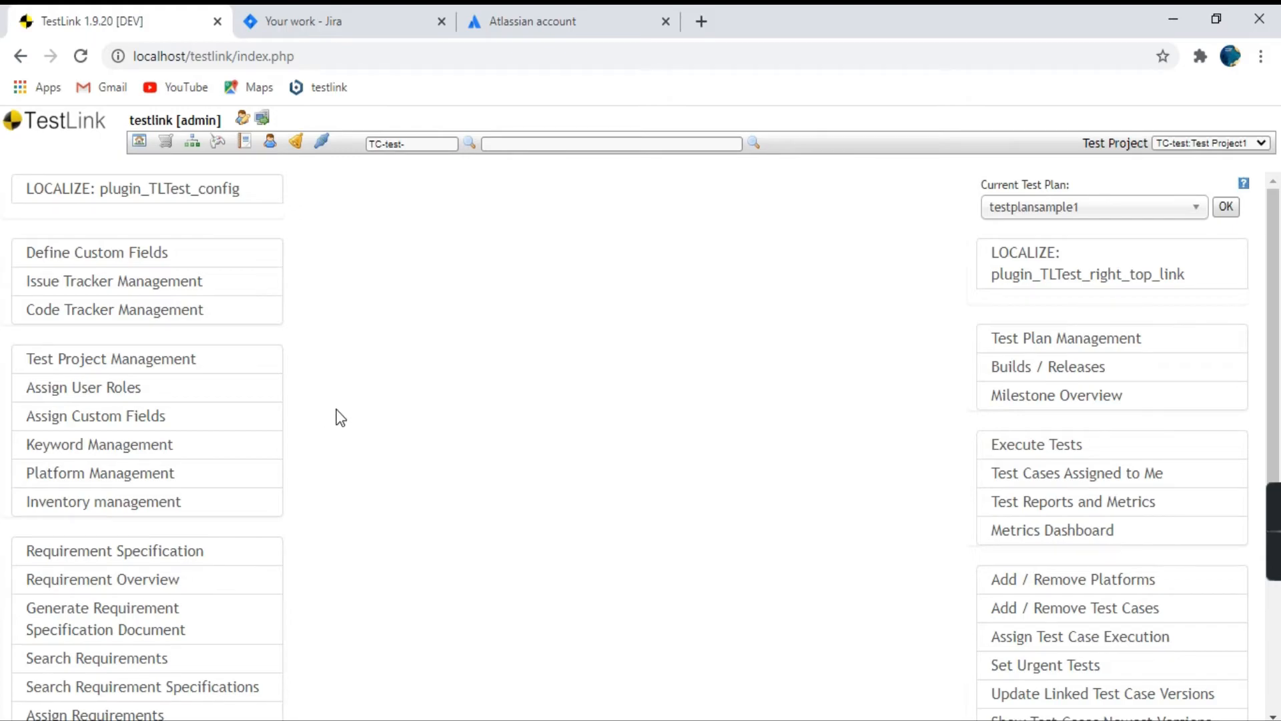
{"action": "scroll", "coordinate": [388, 407], "scroll_direction": "down", "scroll_amount": 1}
{"action": "scroll", "coordinate": [395, 435], "scroll_direction": "down", "scroll_amount": 2}
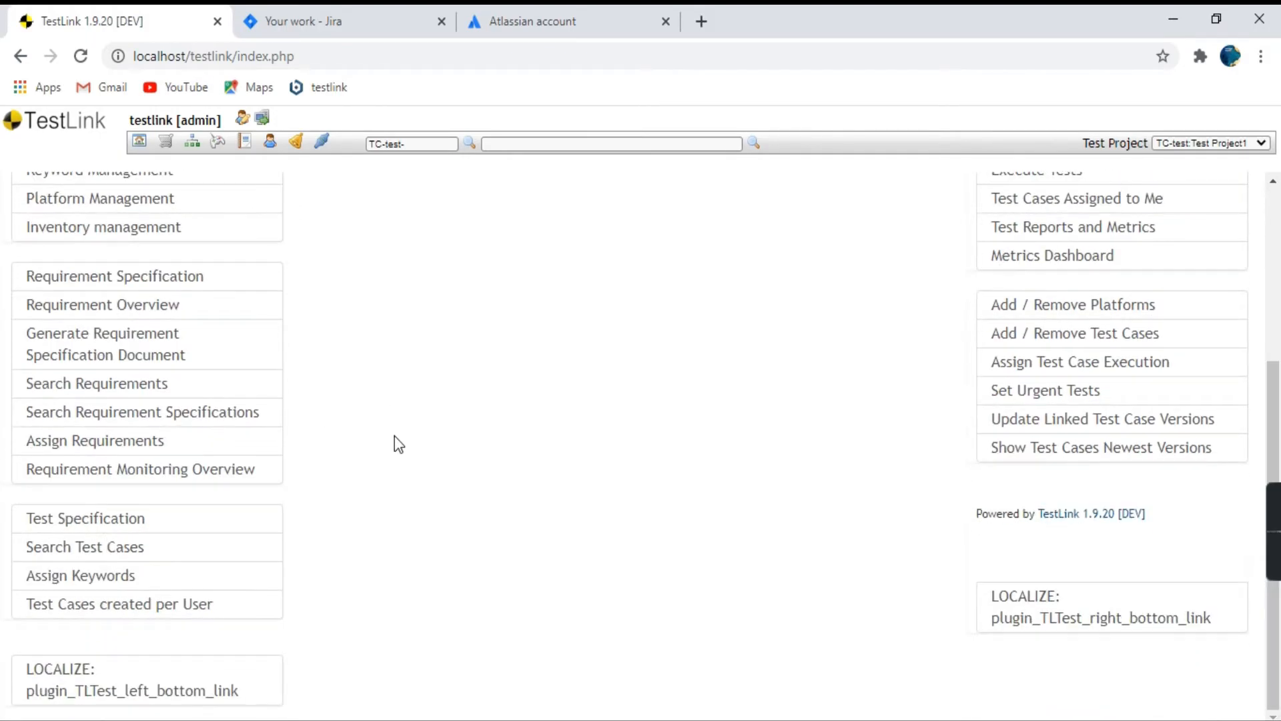
{"action": "scroll", "coordinate": [394, 435], "scroll_direction": "up", "scroll_amount": 3}
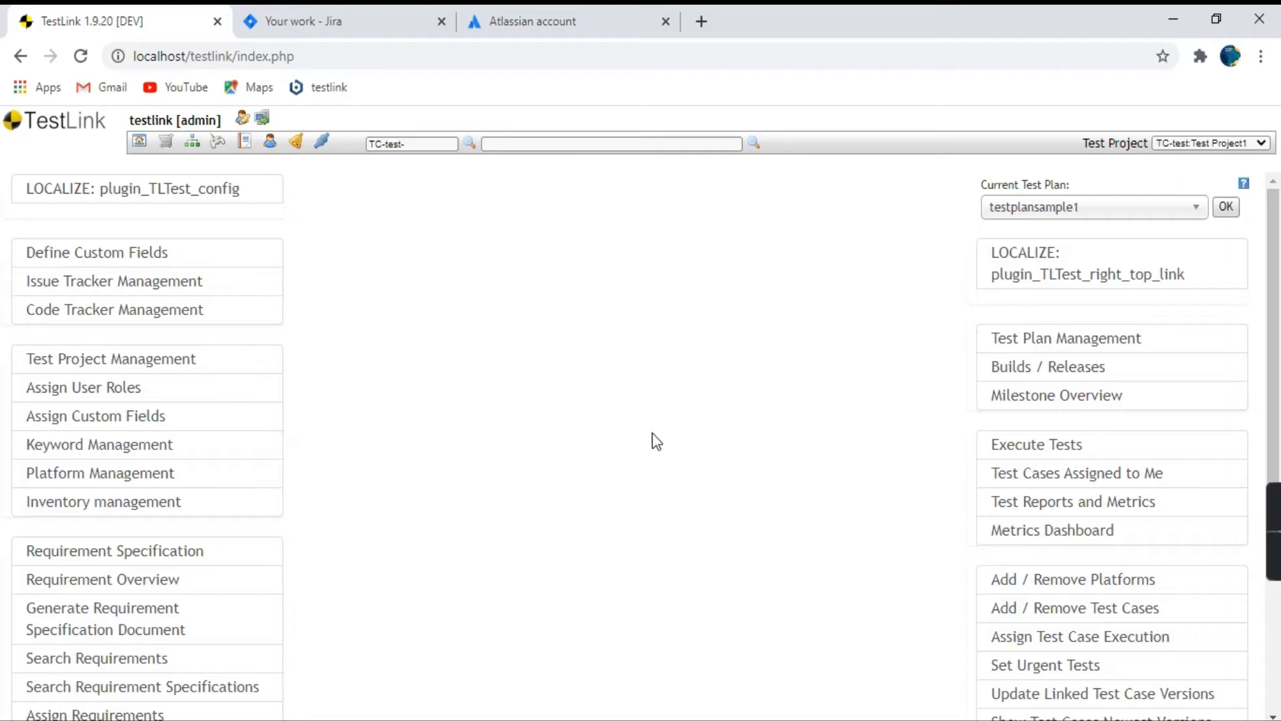
{"action": "left_click", "coordinate": [1024, 460]}
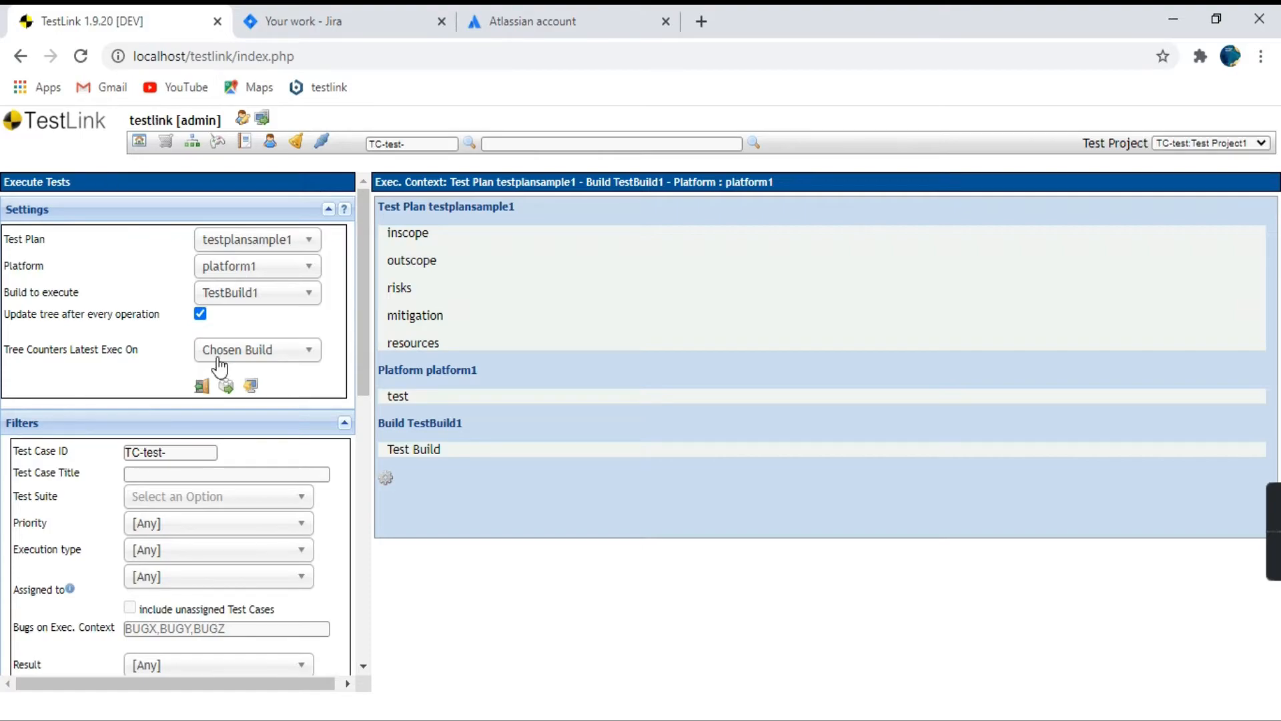
{"action": "scroll", "coordinate": [219, 367], "scroll_direction": "down", "scroll_amount": 10}
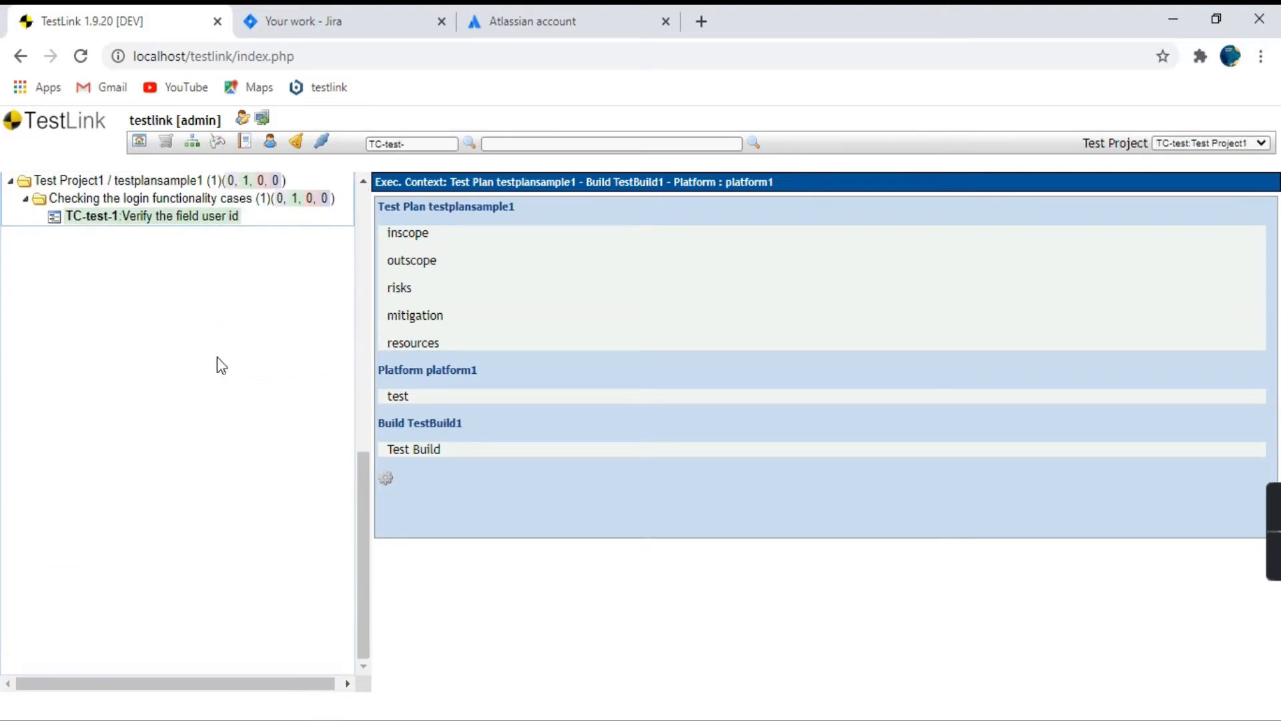
{"action": "scroll", "coordinate": [163, 378], "scroll_direction": "up", "scroll_amount": 2}
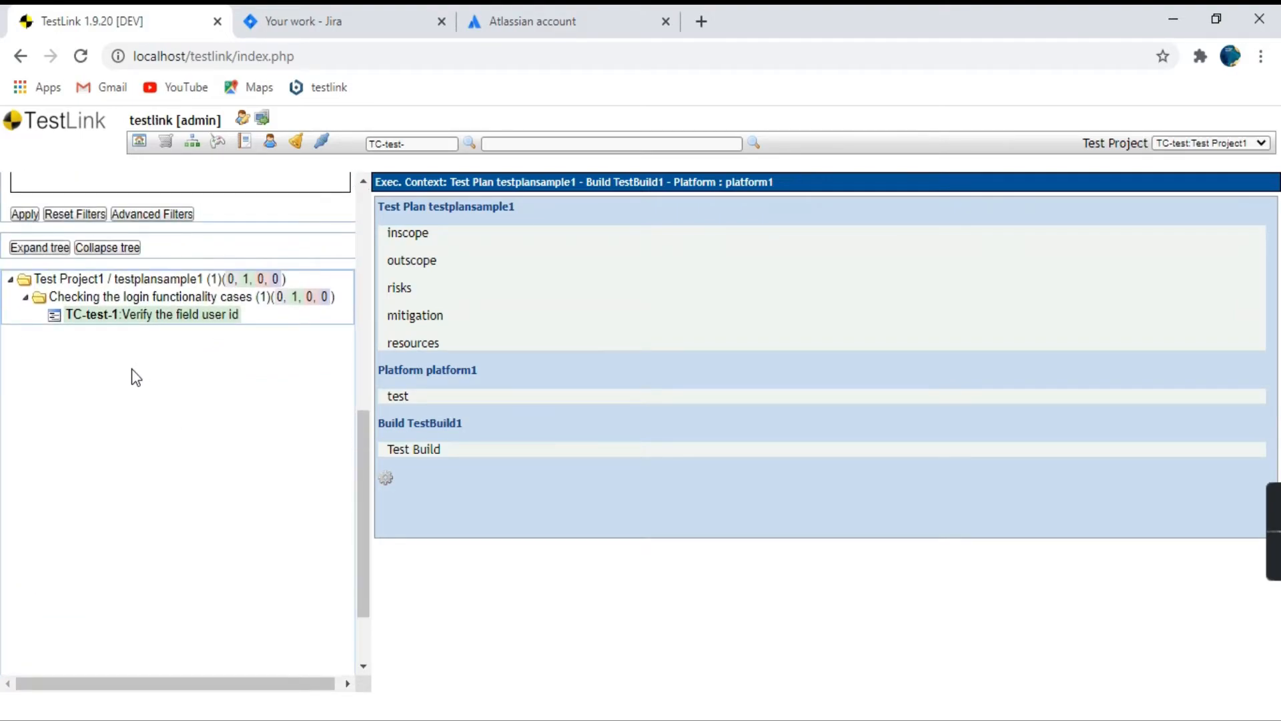
{"action": "left_click", "coordinate": [98, 323]}
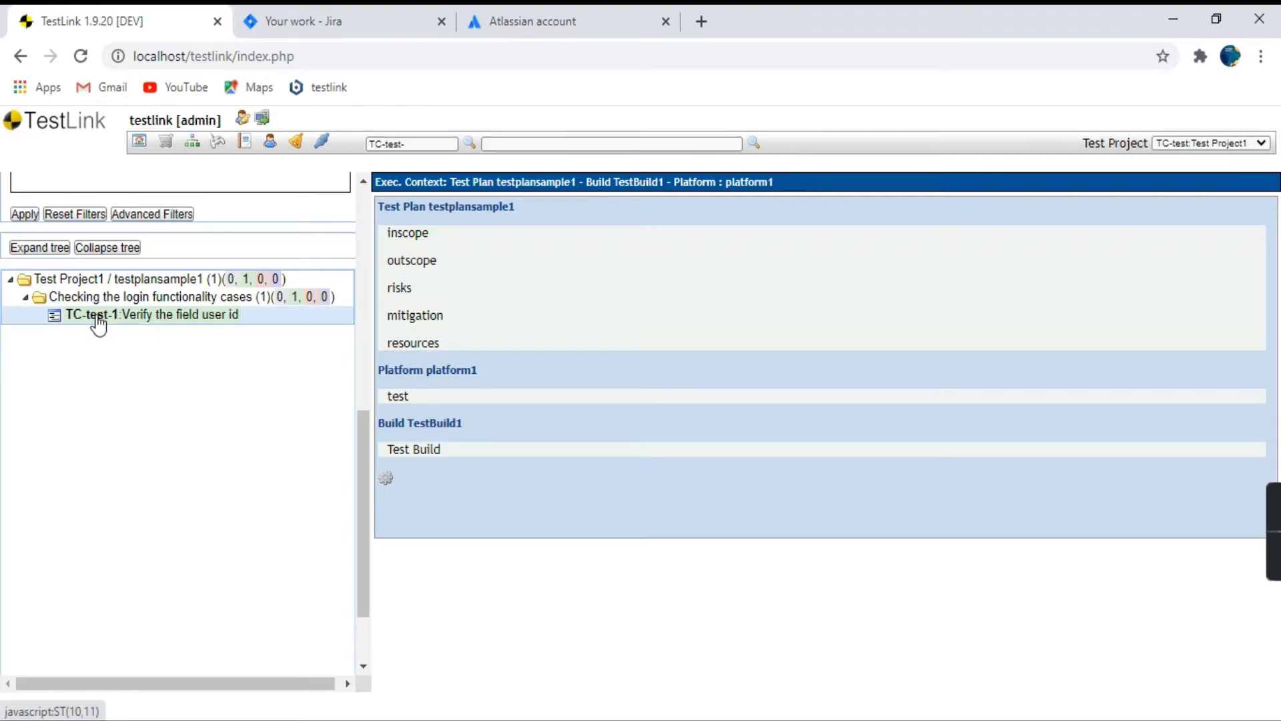
{"action": "left_click", "coordinate": [214, 323]}
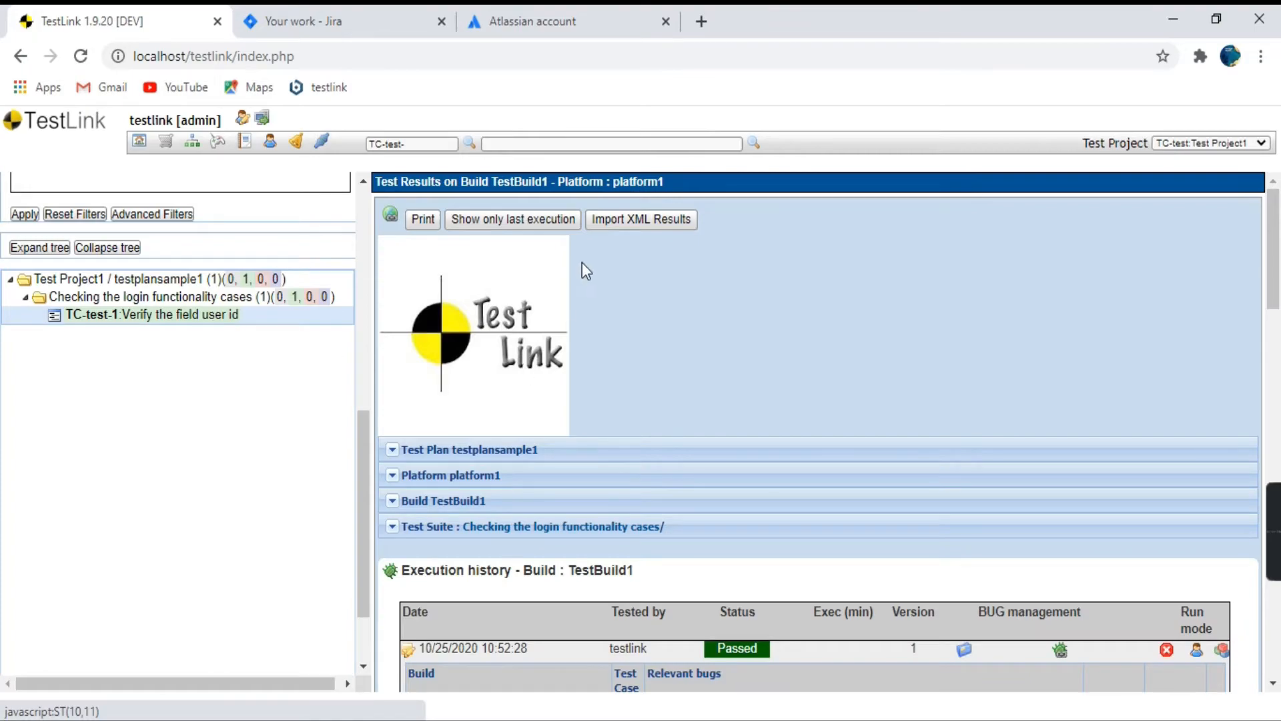
Examine the TestBuild1 execution history of TC-test-1 and the relevant bug listed under its passed run.
{"action": "scroll", "coordinate": [691, 335], "scroll_direction": "down", "scroll_amount": 3}
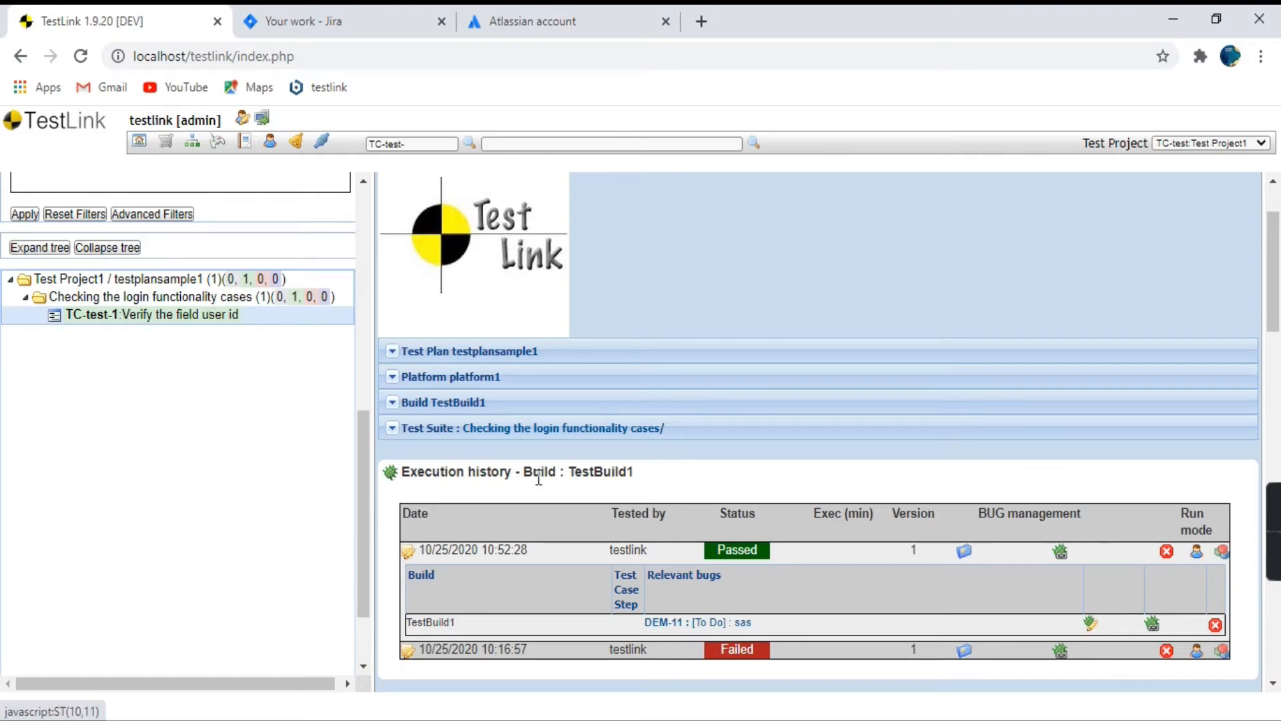
{"action": "left_click_drag", "start_coordinate": [556, 474], "coordinate": [406, 457]}
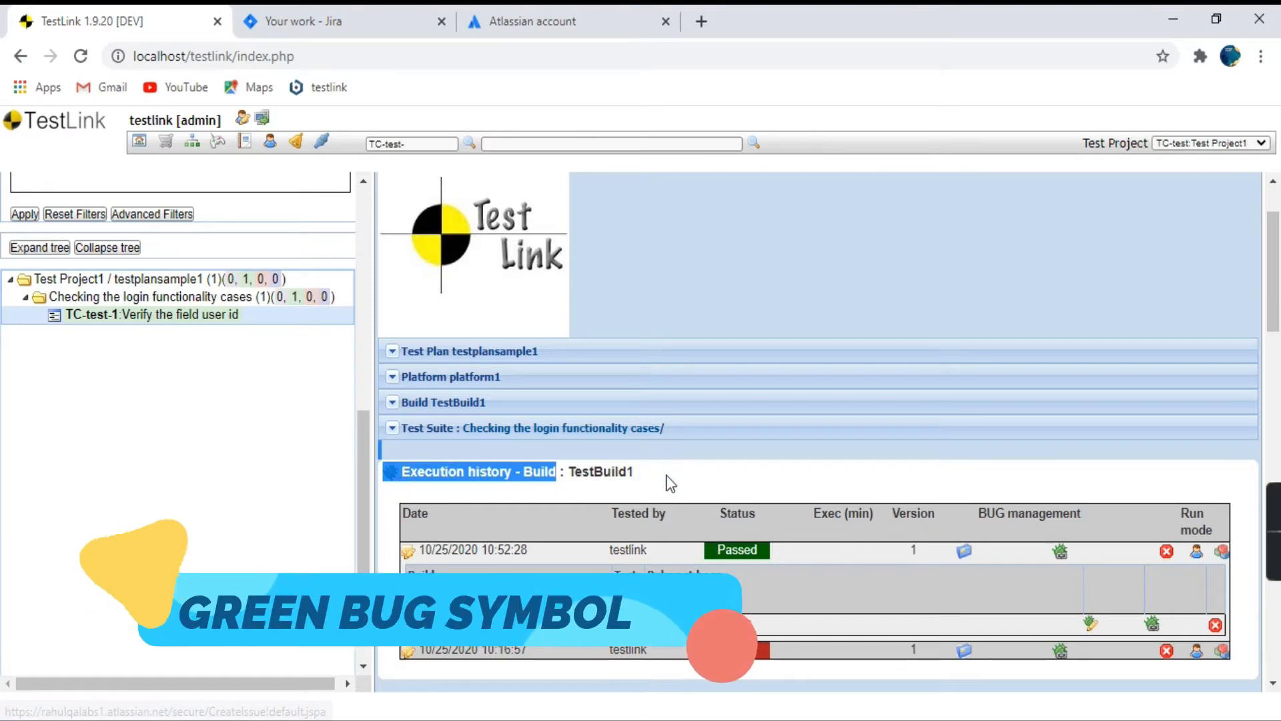
{"action": "left_click", "coordinate": [665, 494]}
{"action": "scroll", "coordinate": [679, 422], "scroll_direction": "down", "scroll_amount": 3}
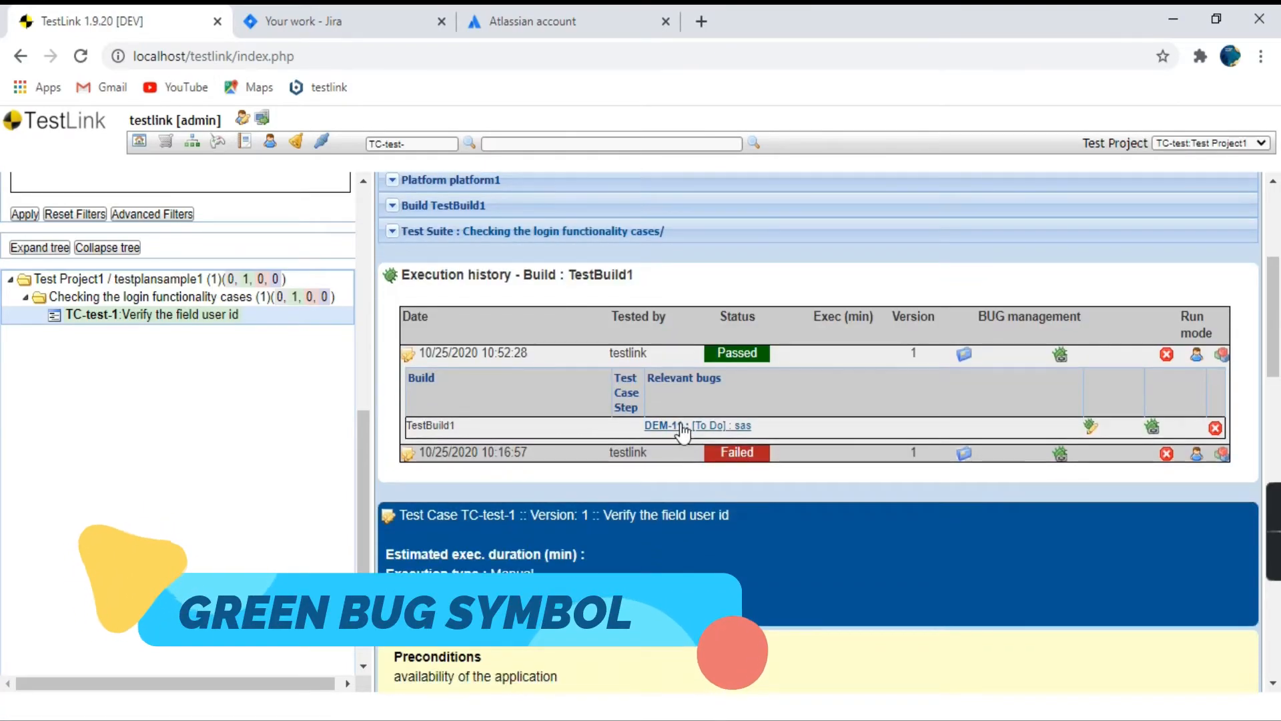
{"action": "left_click_drag", "start_coordinate": [771, 427], "coordinate": [647, 427]}
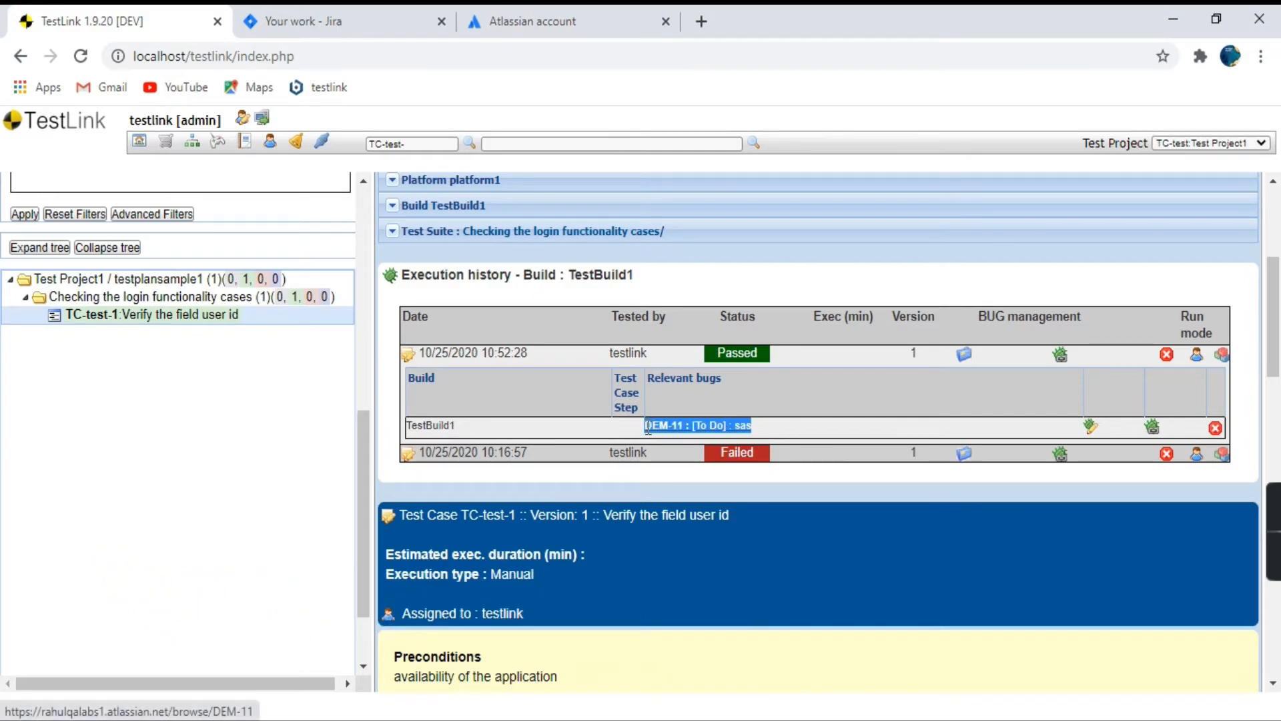
{"action": "left_click", "coordinate": [589, 437]}
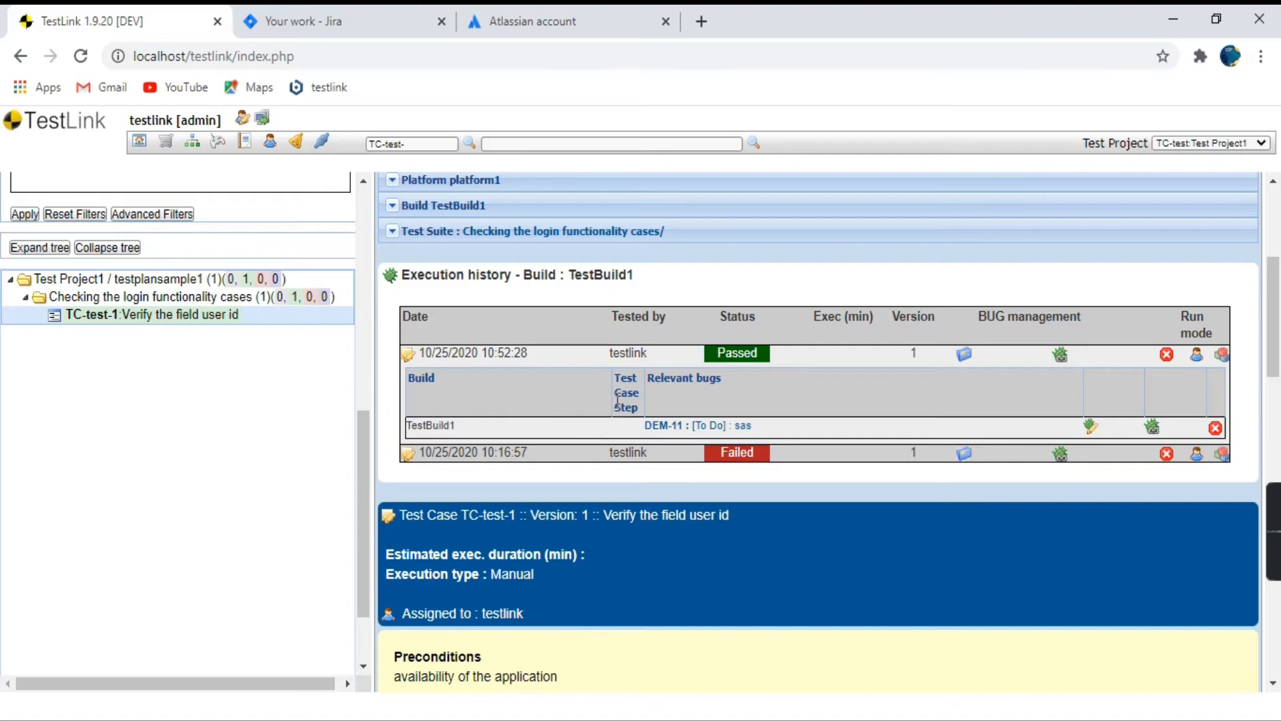
{"action": "scroll", "coordinate": [642, 499], "scroll_direction": "down", "scroll_amount": 2}
{"action": "scroll", "coordinate": [586, 608], "scroll_direction": "up", "scroll_amount": 5}
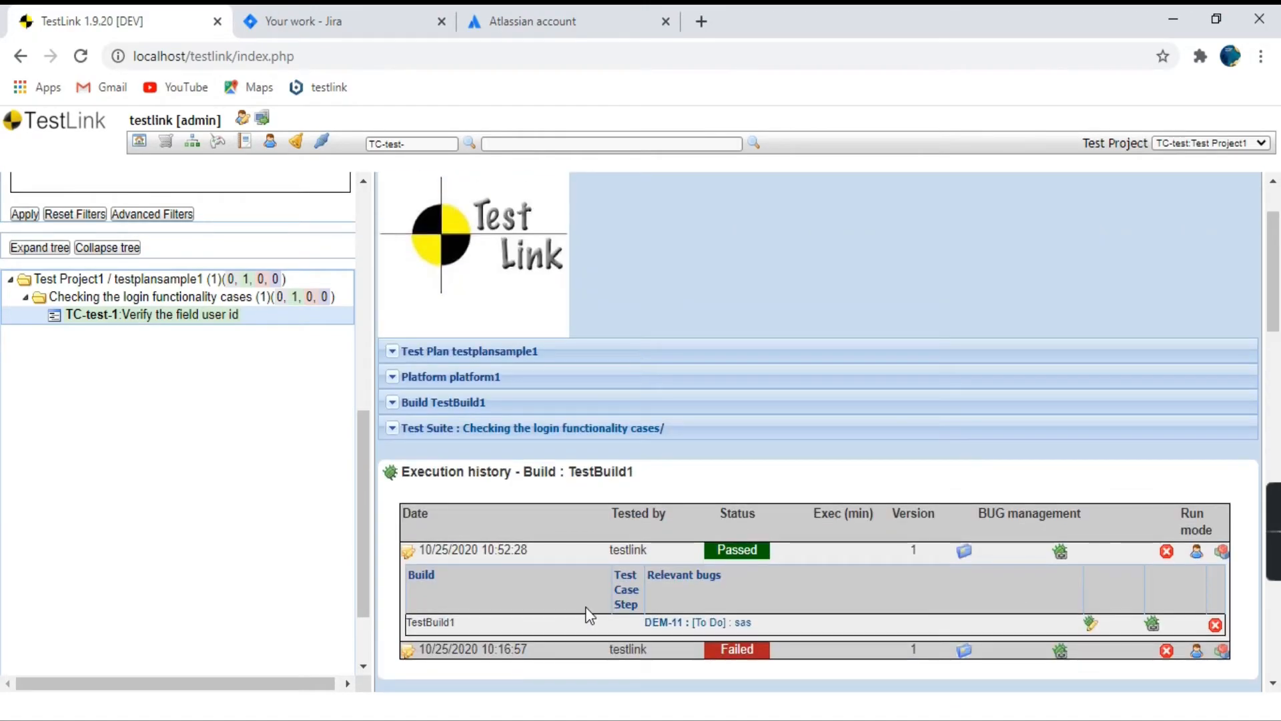
Open Jira's issue creation page through the bug link beside the Execution history heading in TestLink.
{"action": "left_click", "coordinate": [392, 475]}
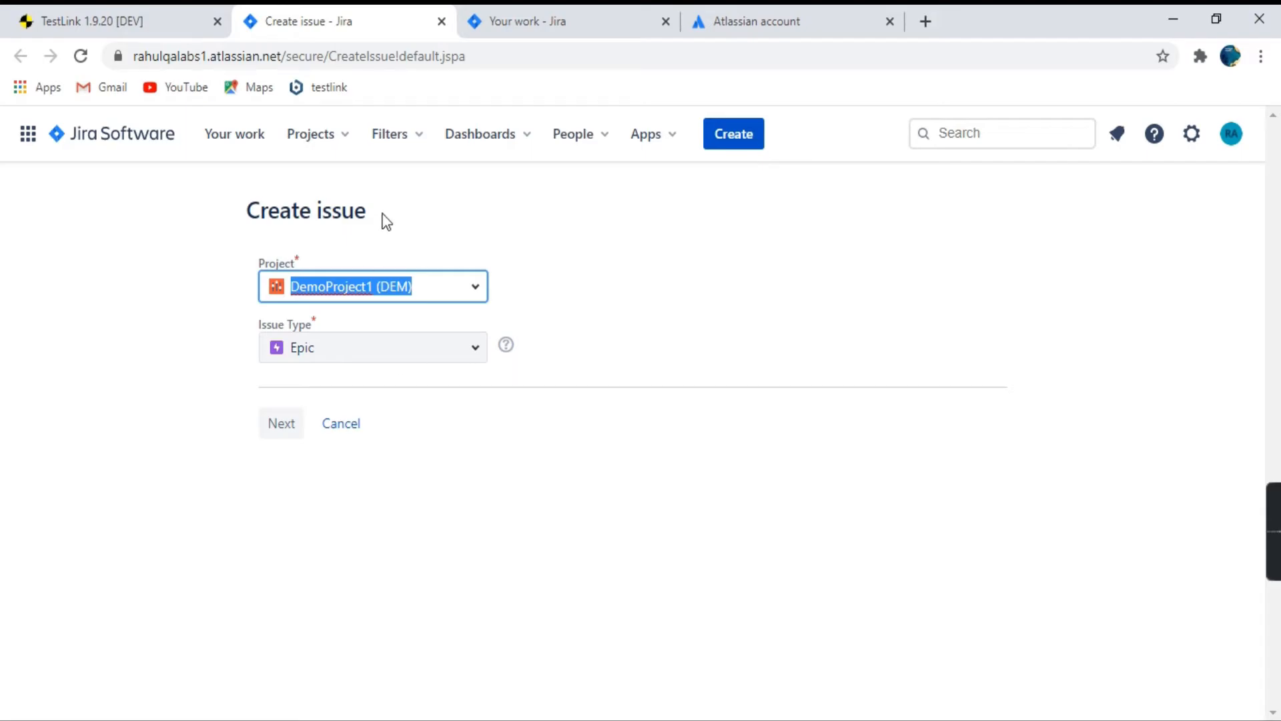
{"action": "left_click_drag", "start_coordinate": [369, 213], "coordinate": [242, 214]}
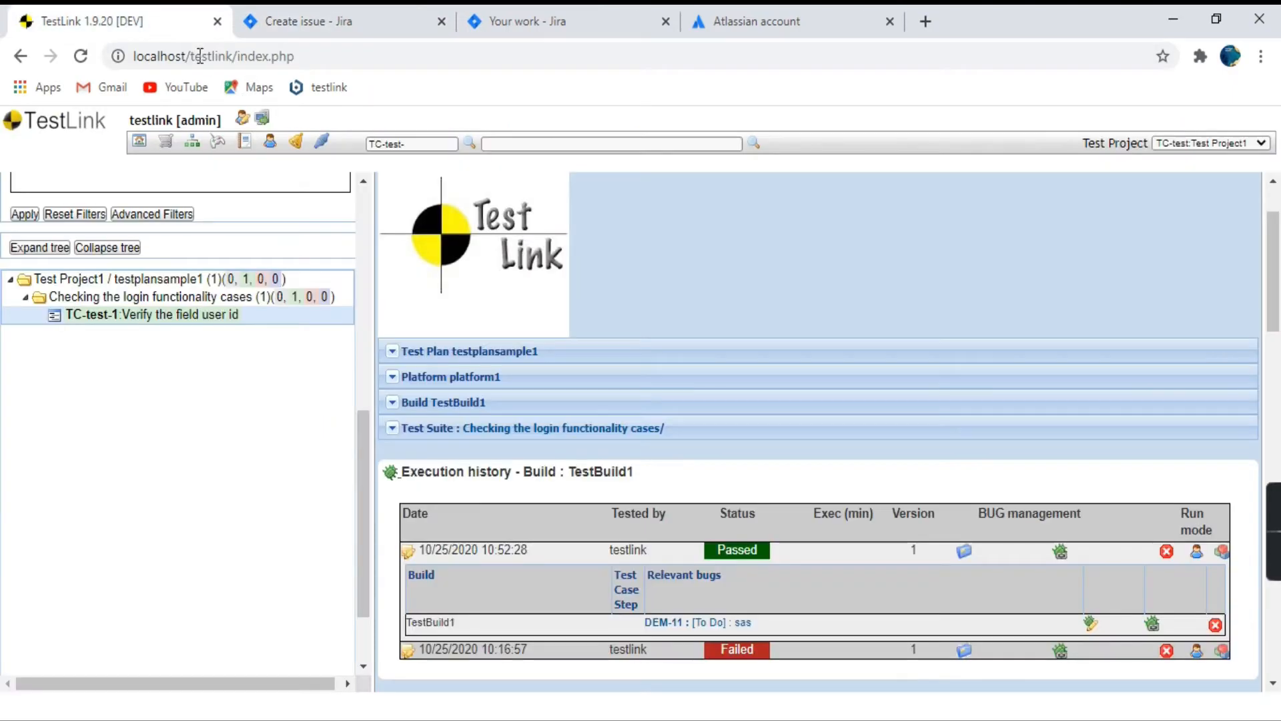
{"action": "left_click", "coordinate": [164, 32]}
{"action": "left_click", "coordinate": [344, 26]}
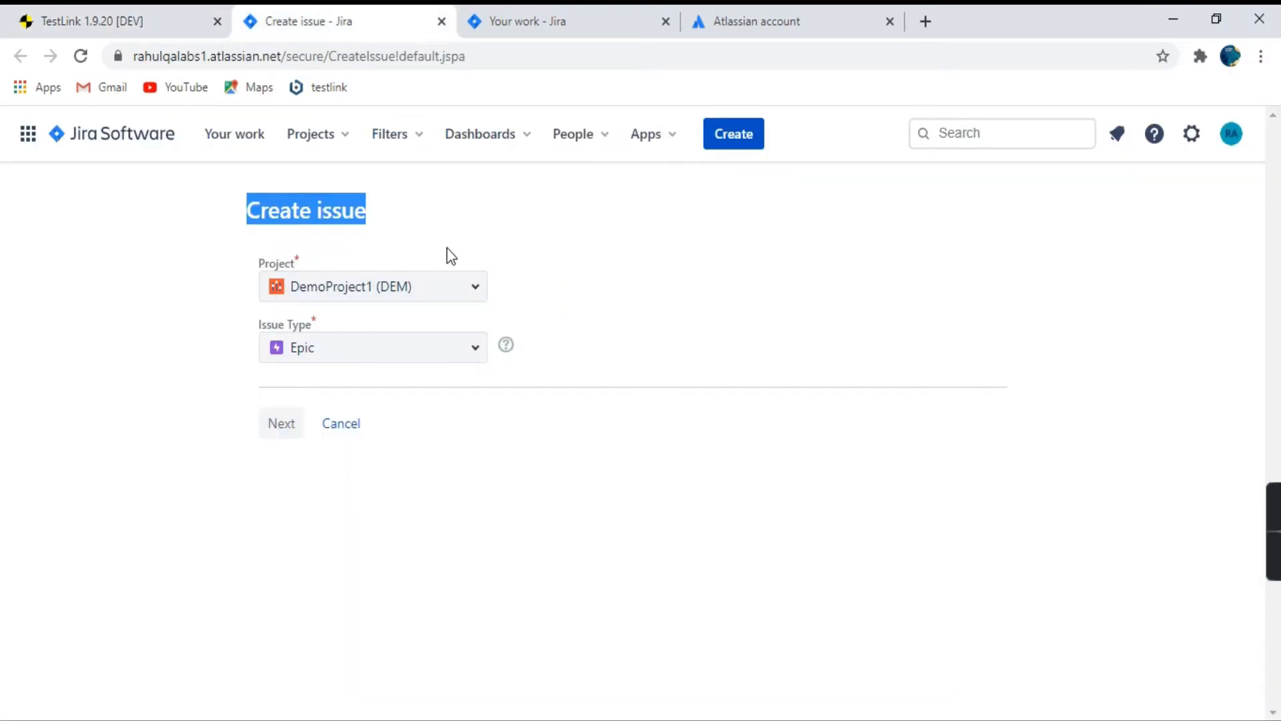
Choose the Bug issue type for DemoProject1 (DEM) and continue to the issue details form.
{"action": "left_click", "coordinate": [473, 293]}
{"action": "left_click", "coordinate": [520, 312]}
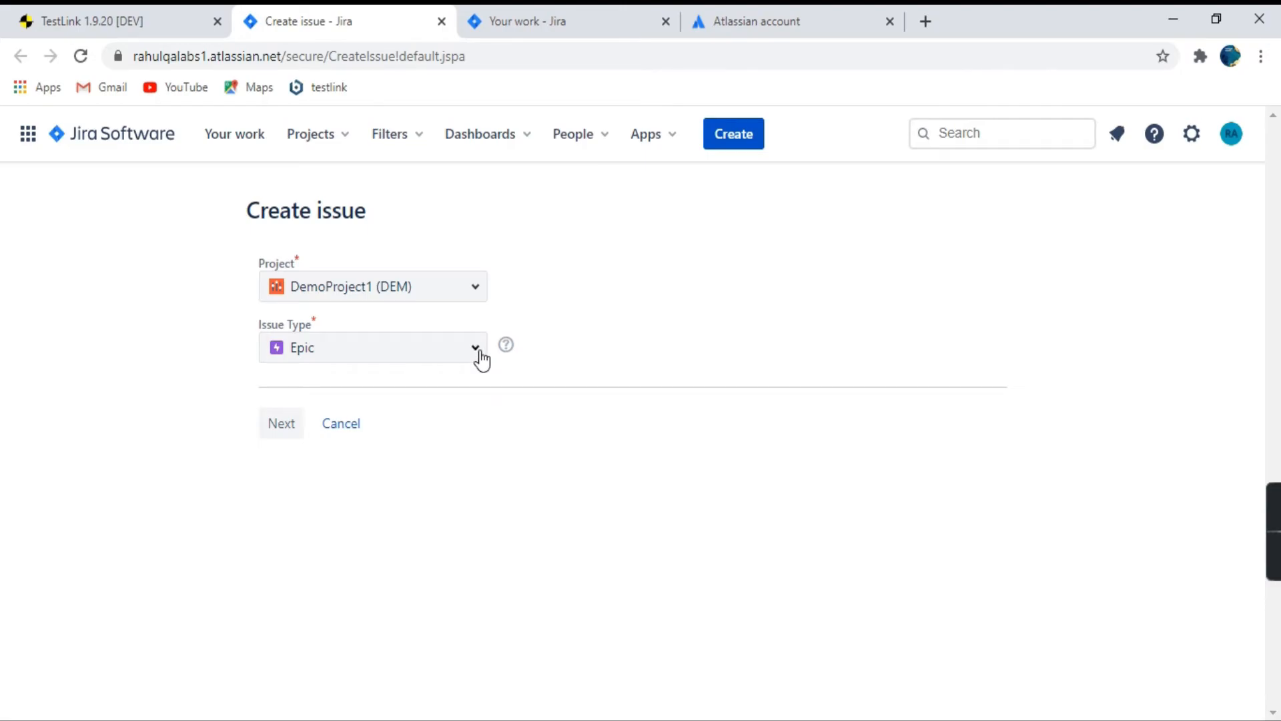
{"action": "left_click", "coordinate": [478, 349]}
{"action": "left_click", "coordinate": [403, 468]}
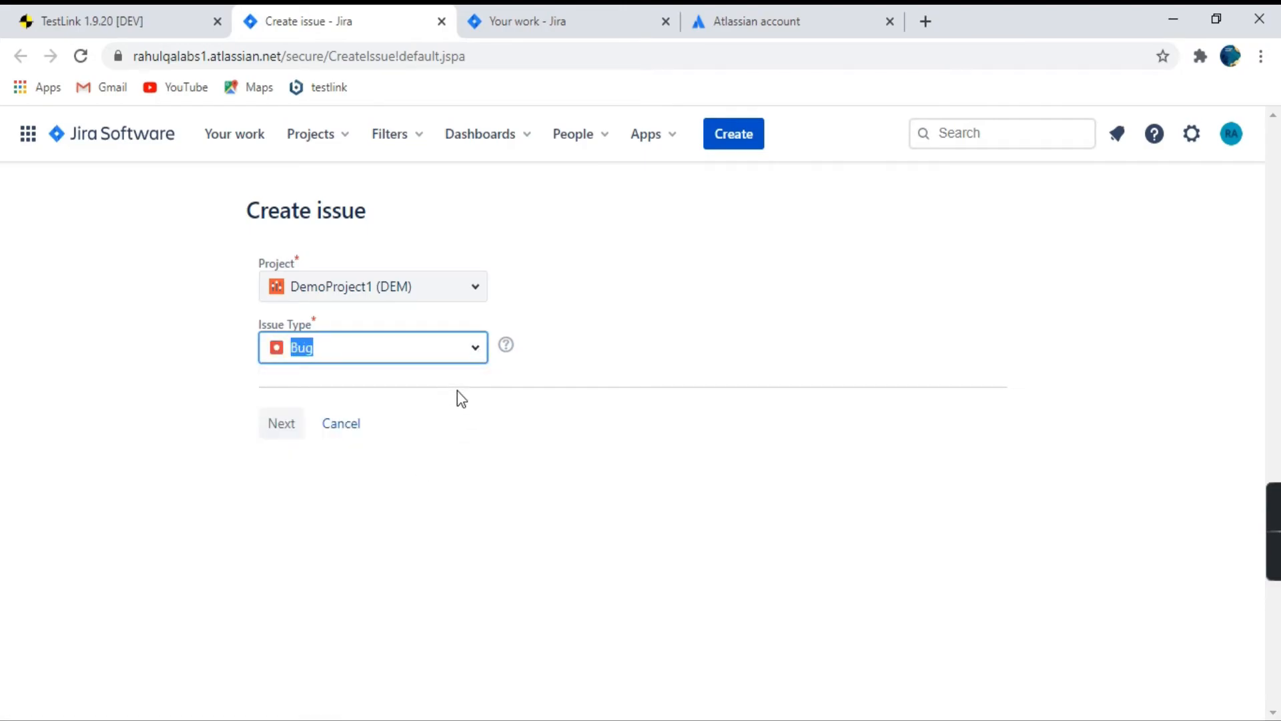
{"action": "left_click", "coordinate": [280, 427]}
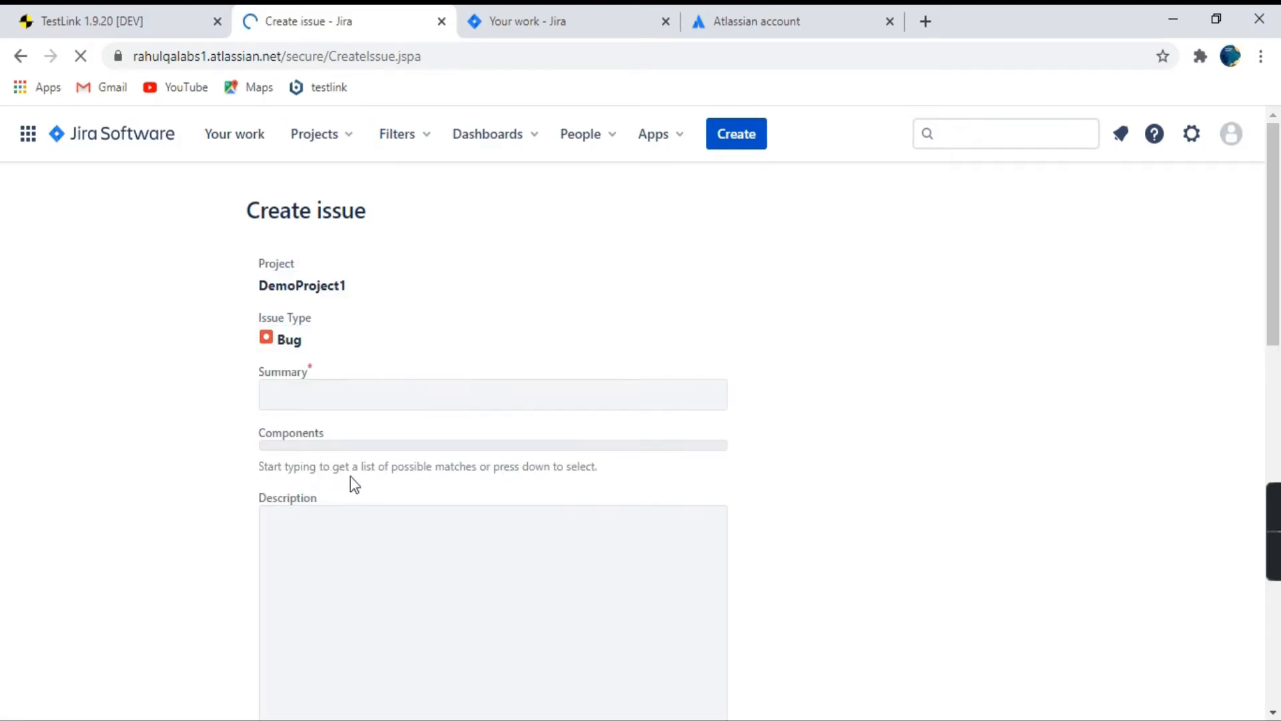
Enter "Login issue" as the bug's summary and add the login component.
{"action": "scroll", "coordinate": [414, 341], "scroll_direction": "down", "scroll_amount": 1}
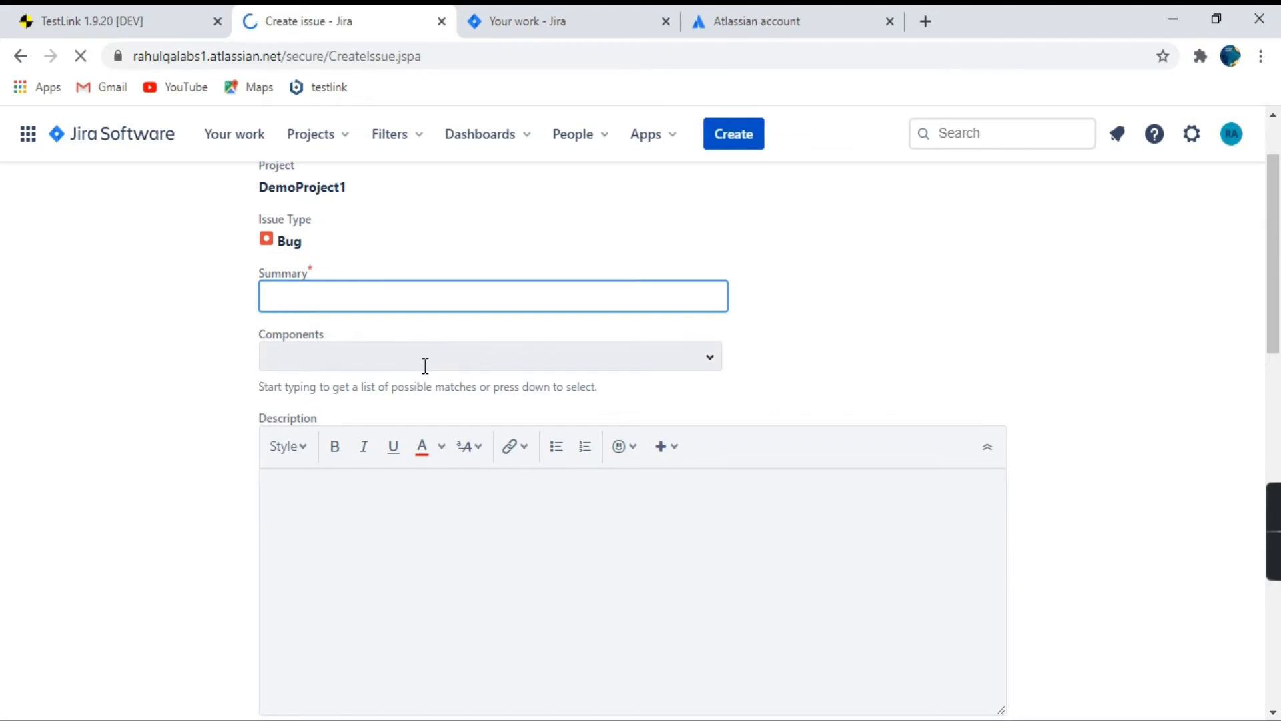
{"action": "left_click", "coordinate": [389, 293]}
{"action": "type", "text": "Logn"}
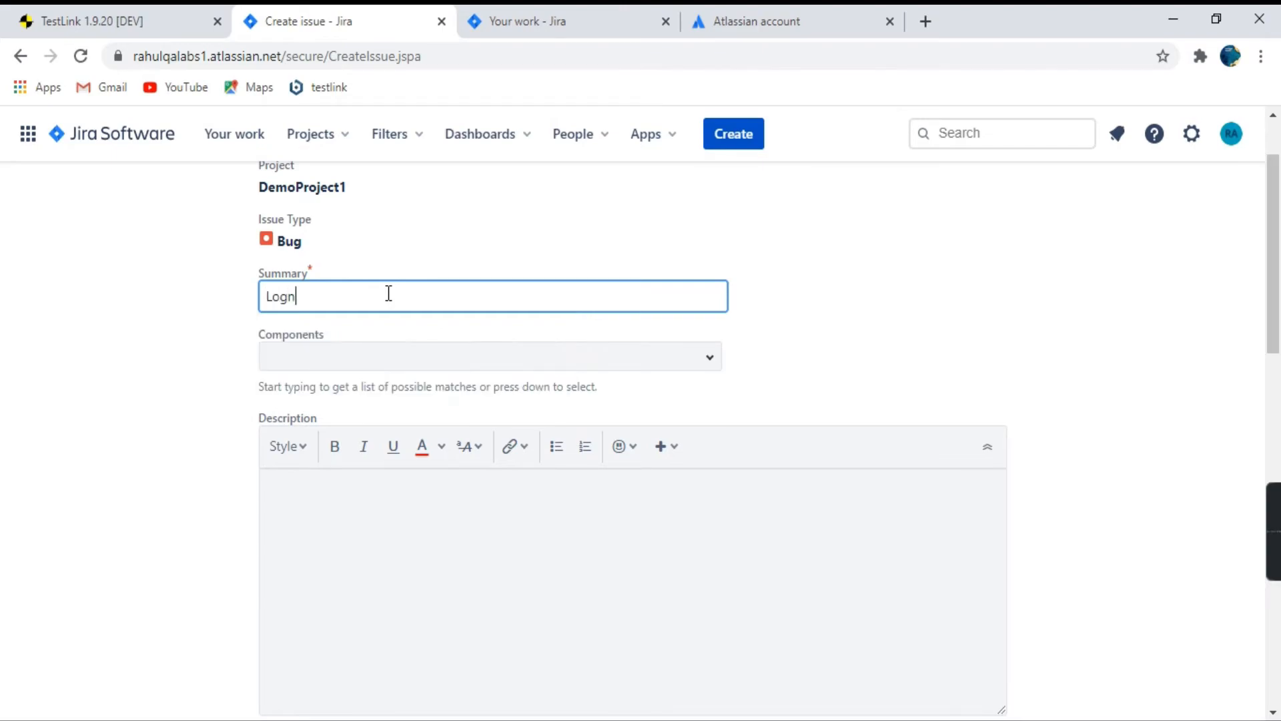
{"action": "key", "text": "BackSpace"}
{"action": "type", "text": "in issue"}
{"action": "scroll", "coordinate": [460, 288], "scroll_direction": "down", "scroll_amount": 1}
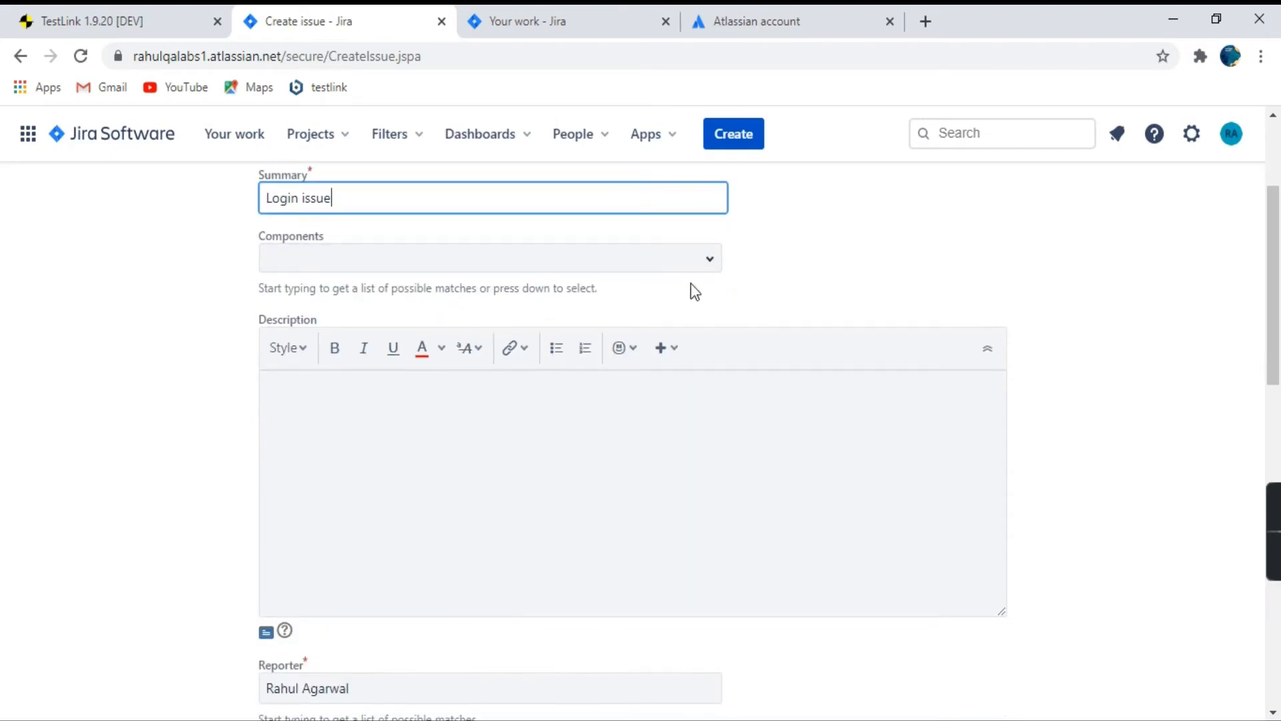
{"action": "left_click", "coordinate": [704, 271]}
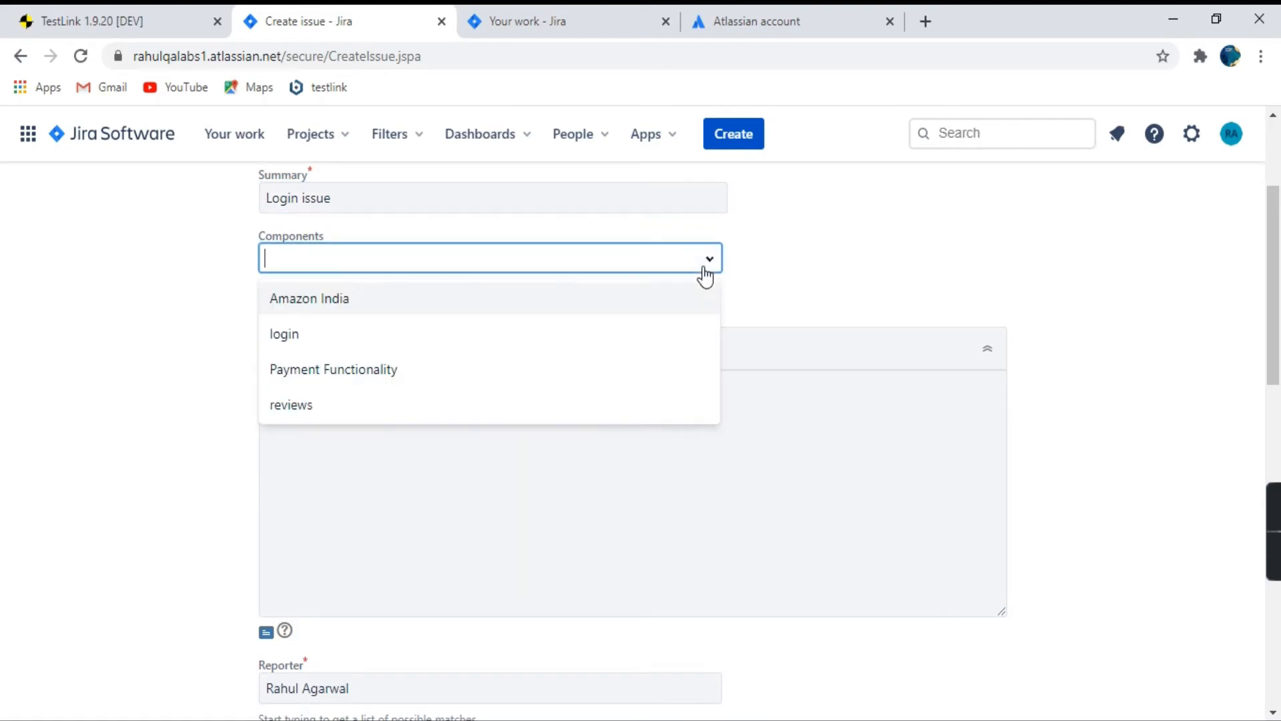
{"action": "left_click", "coordinate": [340, 339]}
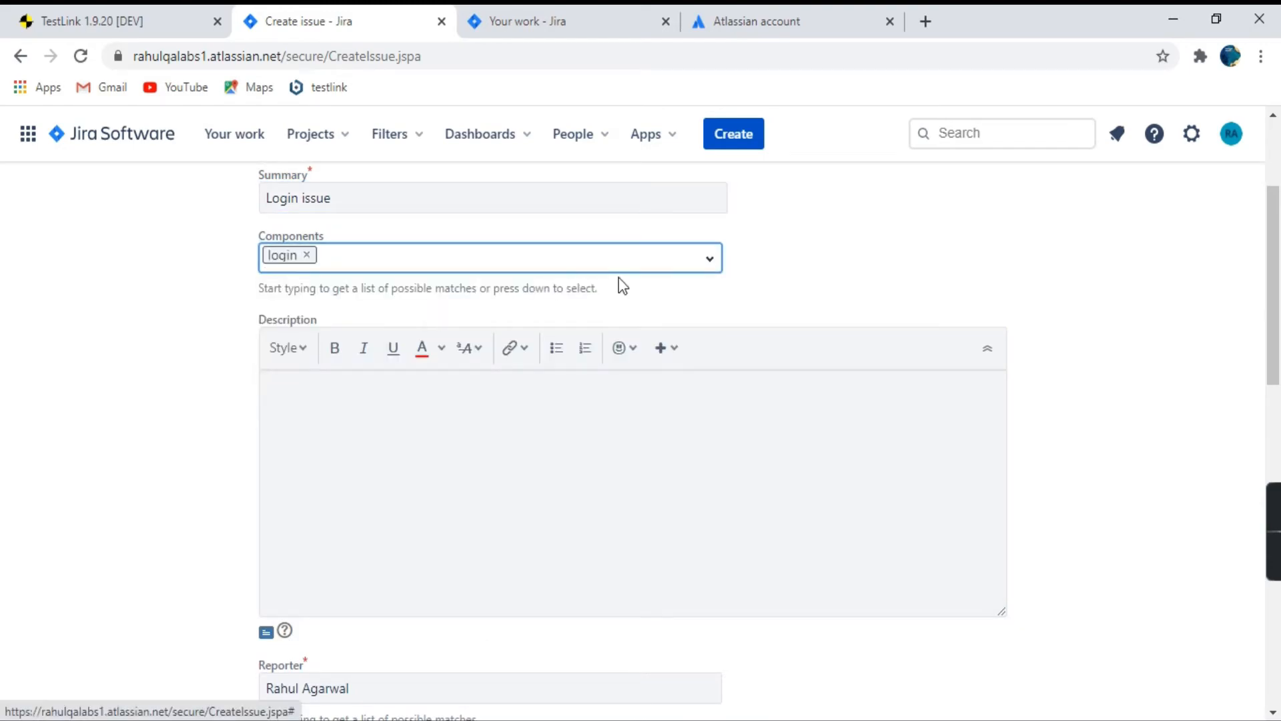
Look through the bug's priority and label options, and enter "Test" as its environment.
{"action": "left_click", "coordinate": [497, 425]}
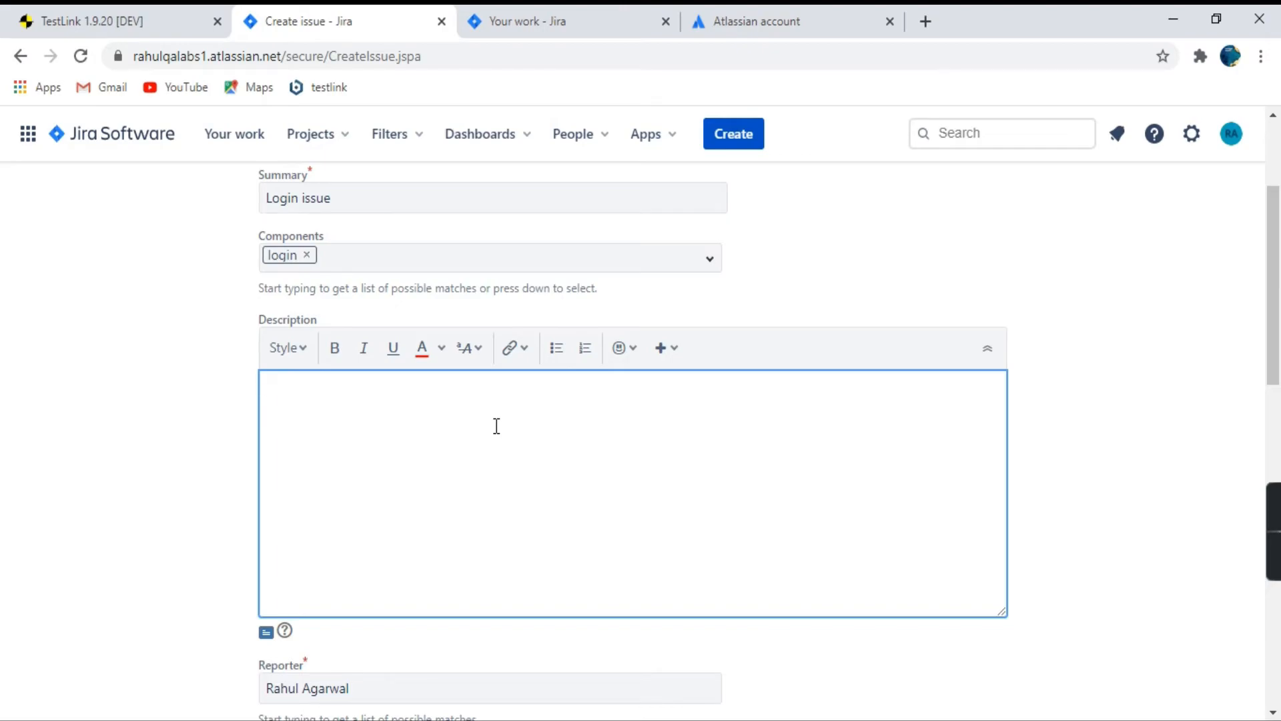
{"action": "scroll", "coordinate": [164, 536], "scroll_direction": "down", "scroll_amount": 5}
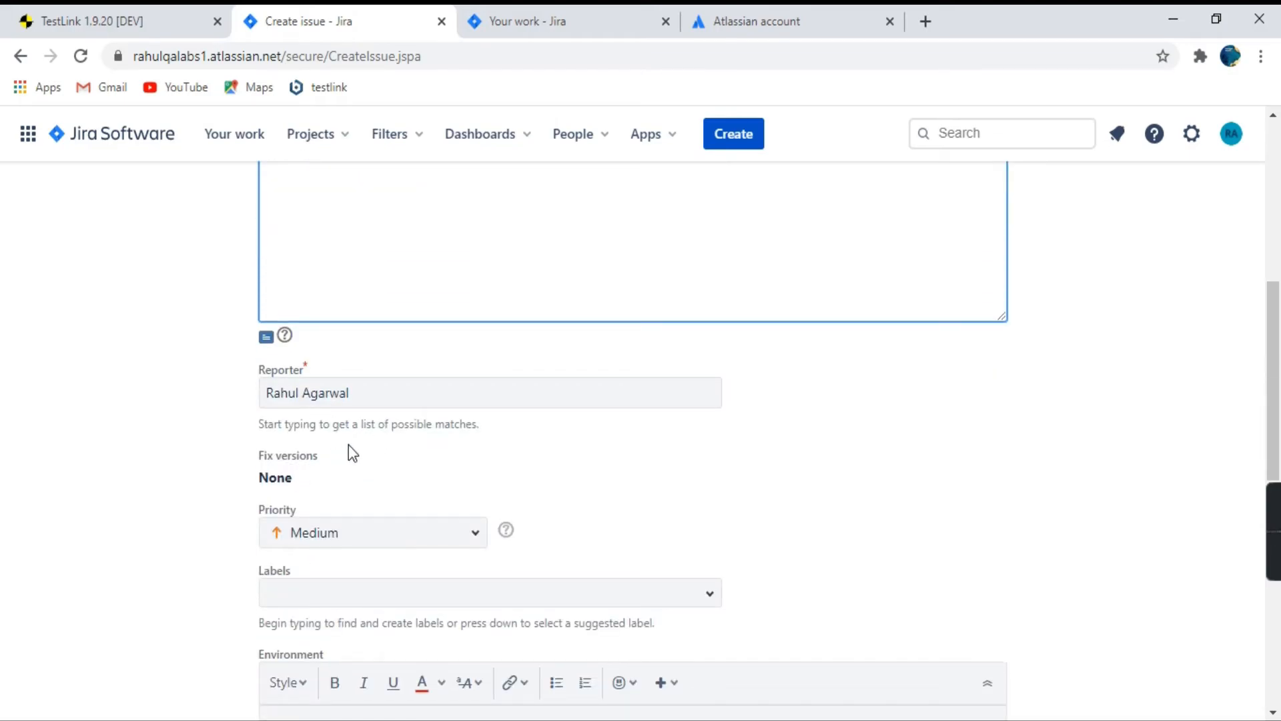
{"action": "scroll", "coordinate": [360, 400], "scroll_direction": "down", "scroll_amount": 2}
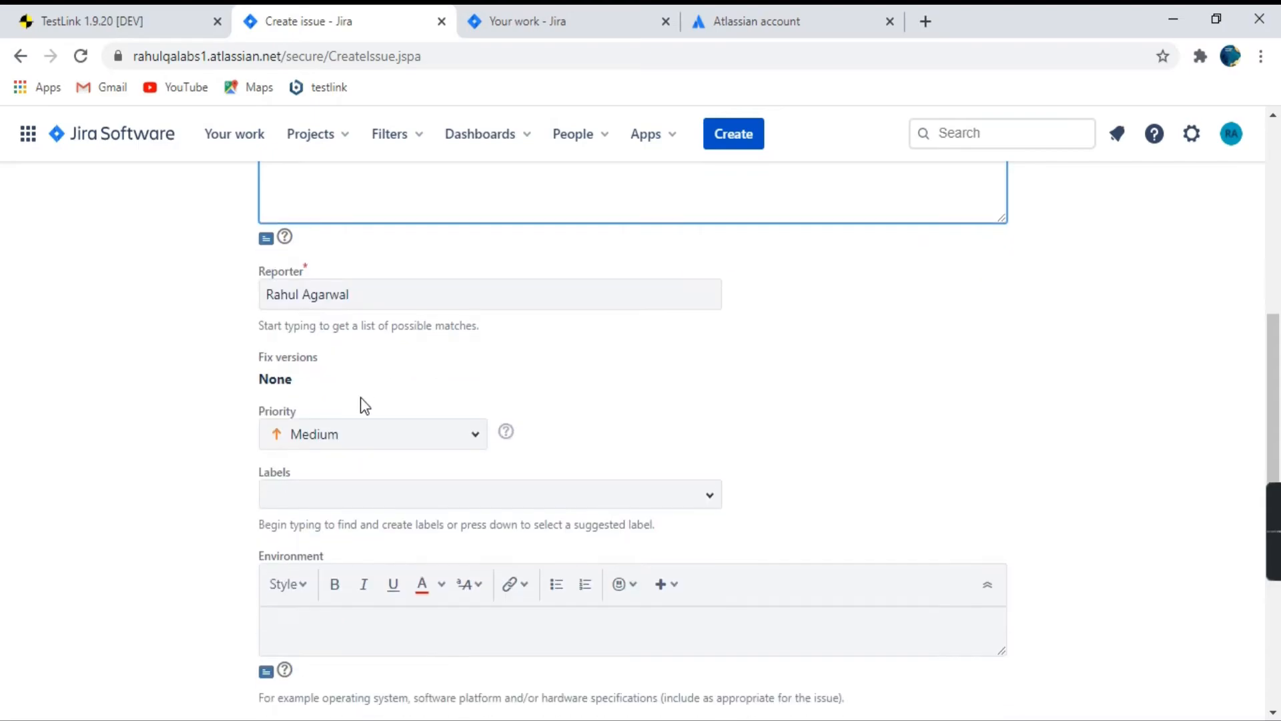
{"action": "left_click", "coordinate": [472, 433]}
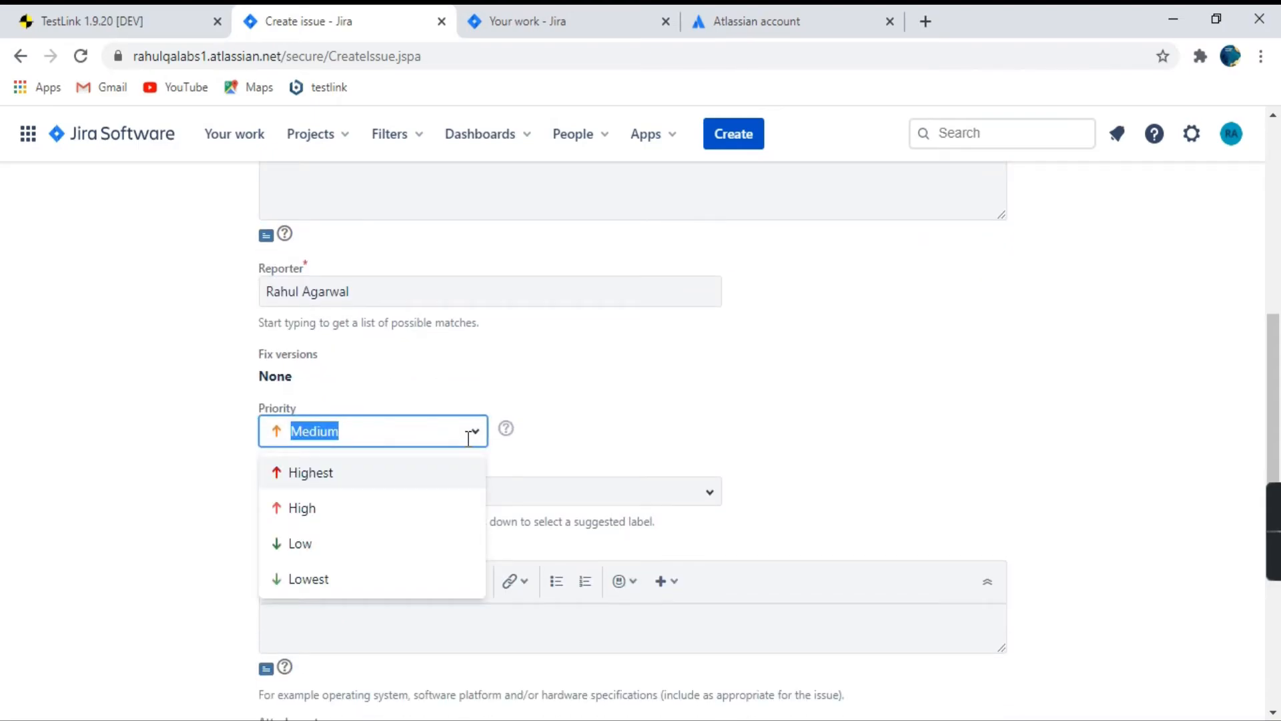
{"action": "left_click", "coordinate": [609, 429]}
{"action": "left_click", "coordinate": [707, 493]}
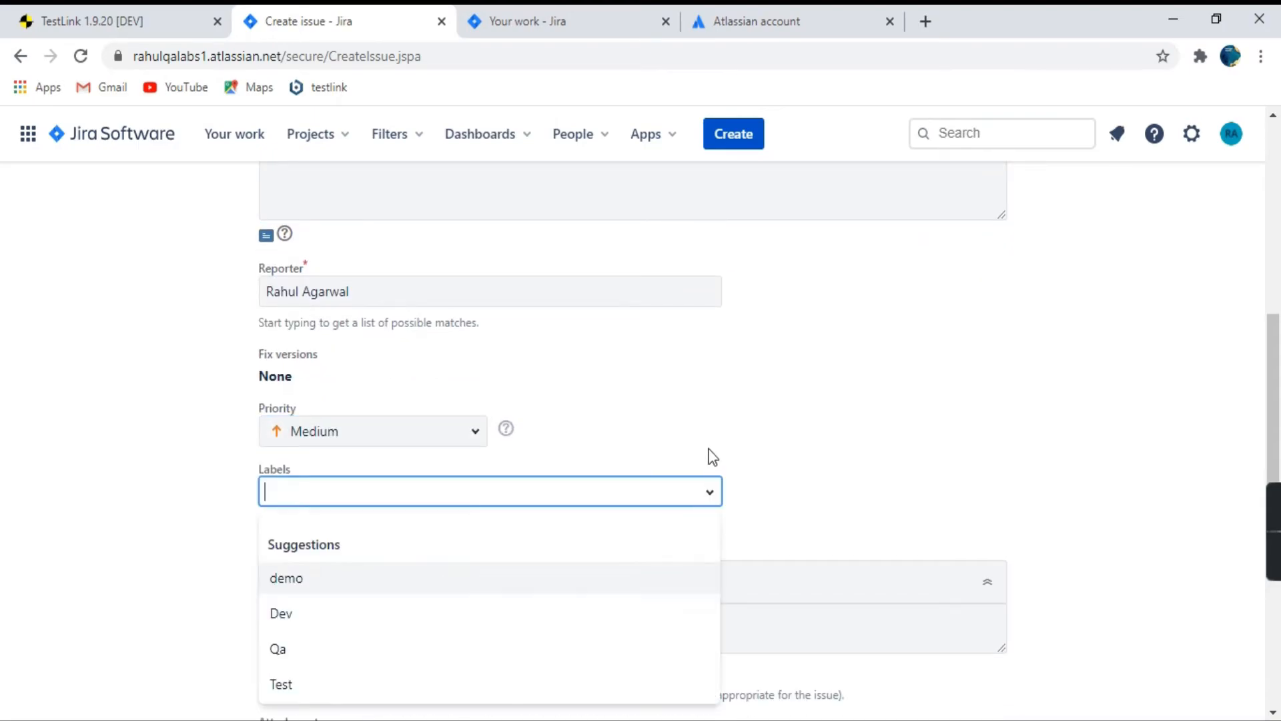
{"action": "left_click", "coordinate": [809, 366]}
{"action": "scroll", "coordinate": [809, 374], "scroll_direction": "down", "scroll_amount": 3}
{"action": "left_click", "coordinate": [461, 325]}
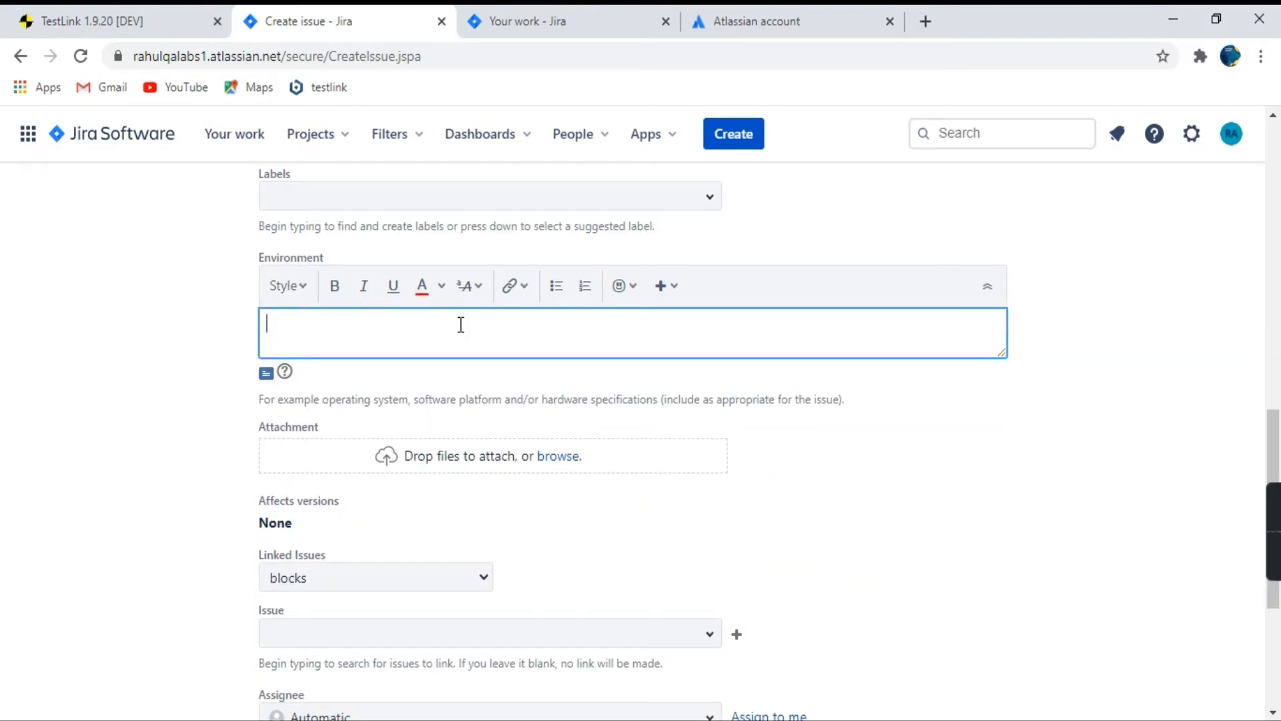
{"action": "type", "text": "Test"}
{"action": "left_click", "coordinate": [178, 386]}
{"action": "scroll", "coordinate": [493, 405], "scroll_direction": "down", "scroll_amount": 1}
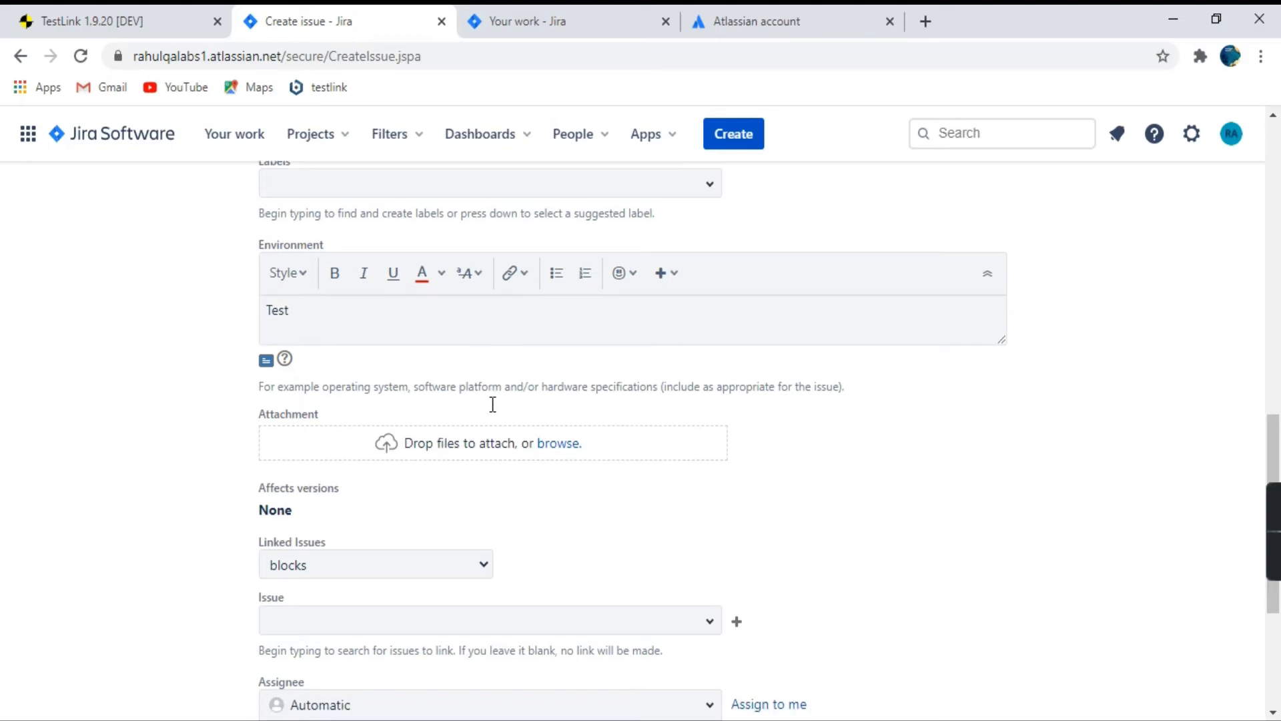
Check the remaining fields and assignee options of the bug form, and create the Login issue bug.
{"action": "scroll", "coordinate": [492, 405], "scroll_direction": "down", "scroll_amount": 1}
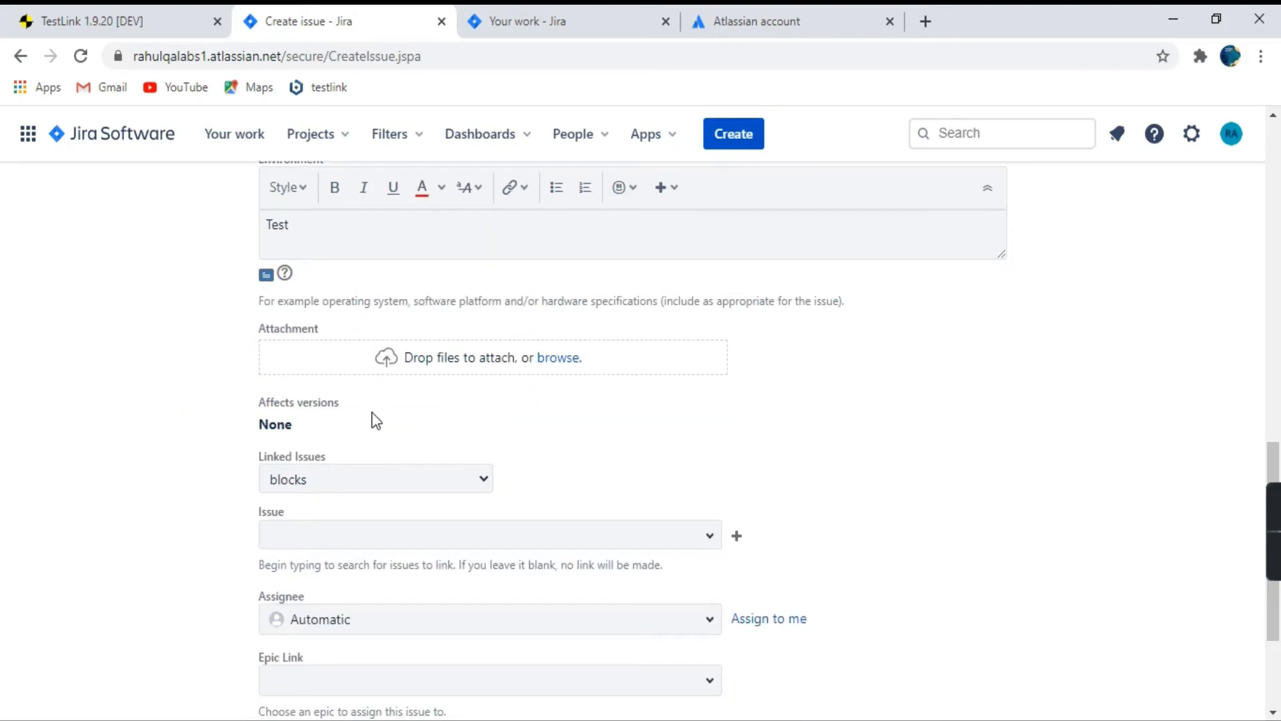
{"action": "scroll", "coordinate": [372, 415], "scroll_direction": "down", "scroll_amount": 1}
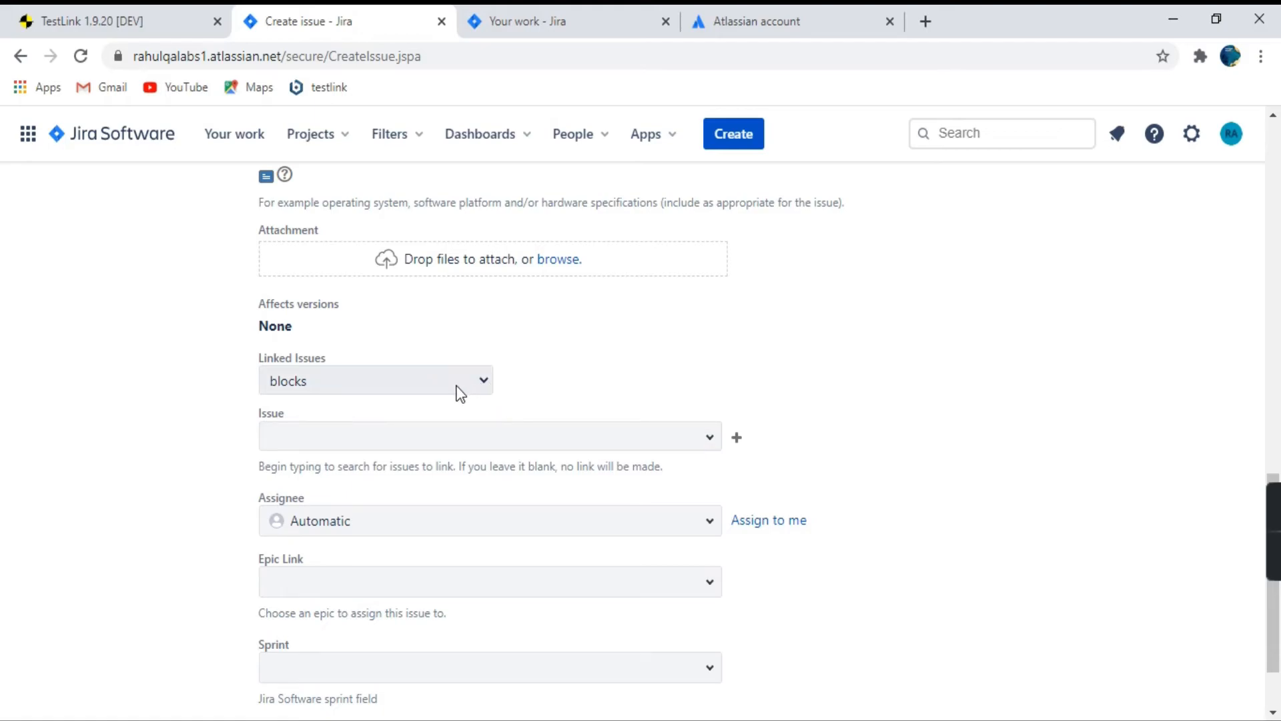
{"action": "scroll", "coordinate": [404, 461], "scroll_direction": "down", "scroll_amount": 1}
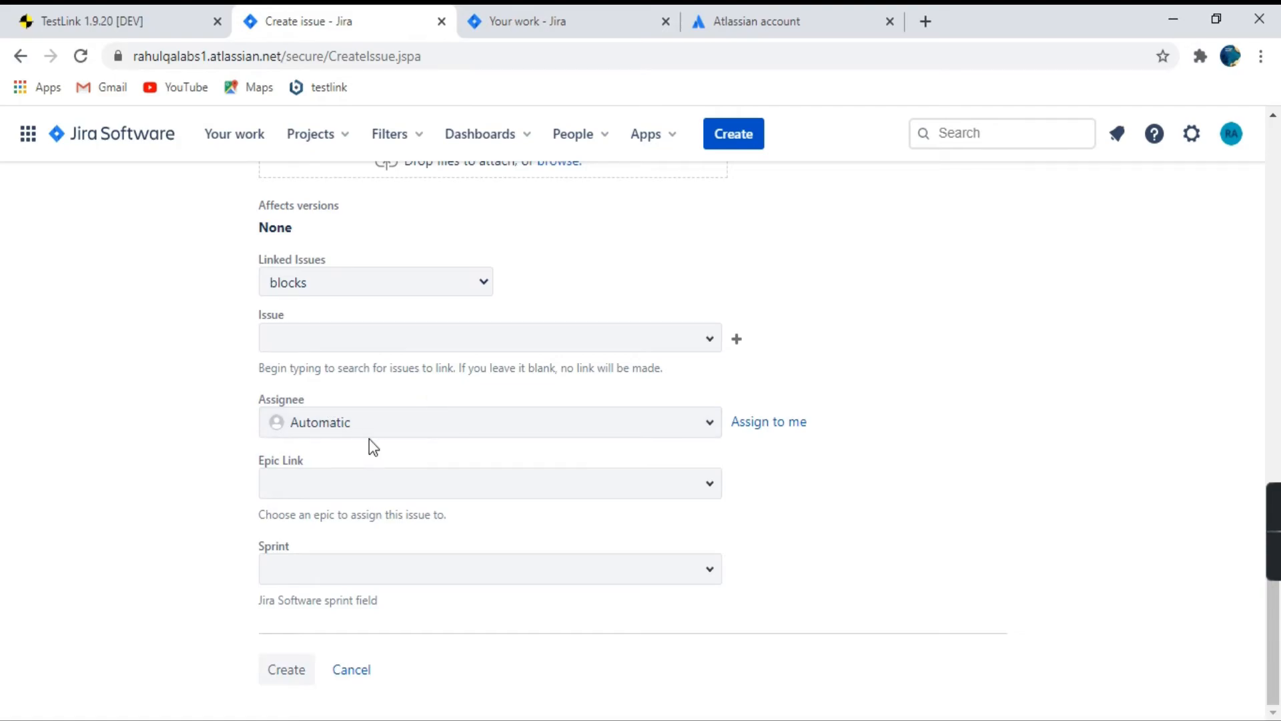
{"action": "left_click", "coordinate": [377, 422]}
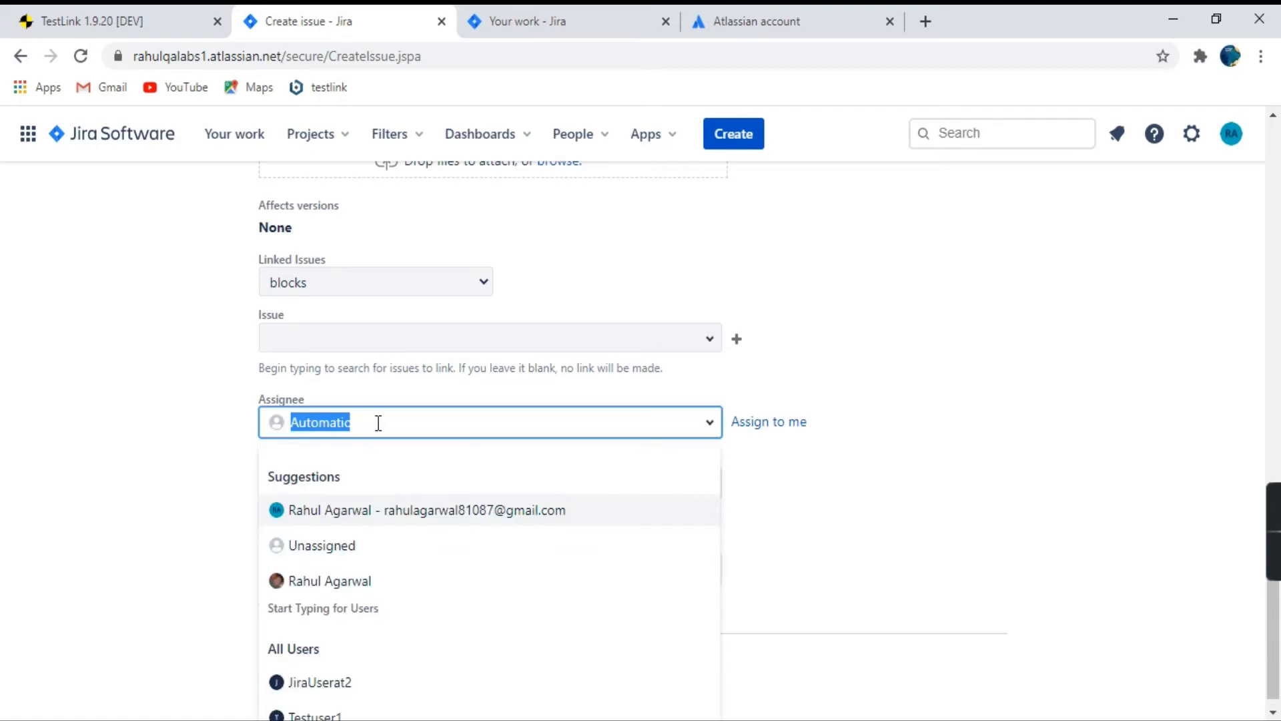
{"action": "left_click", "coordinate": [978, 357]}
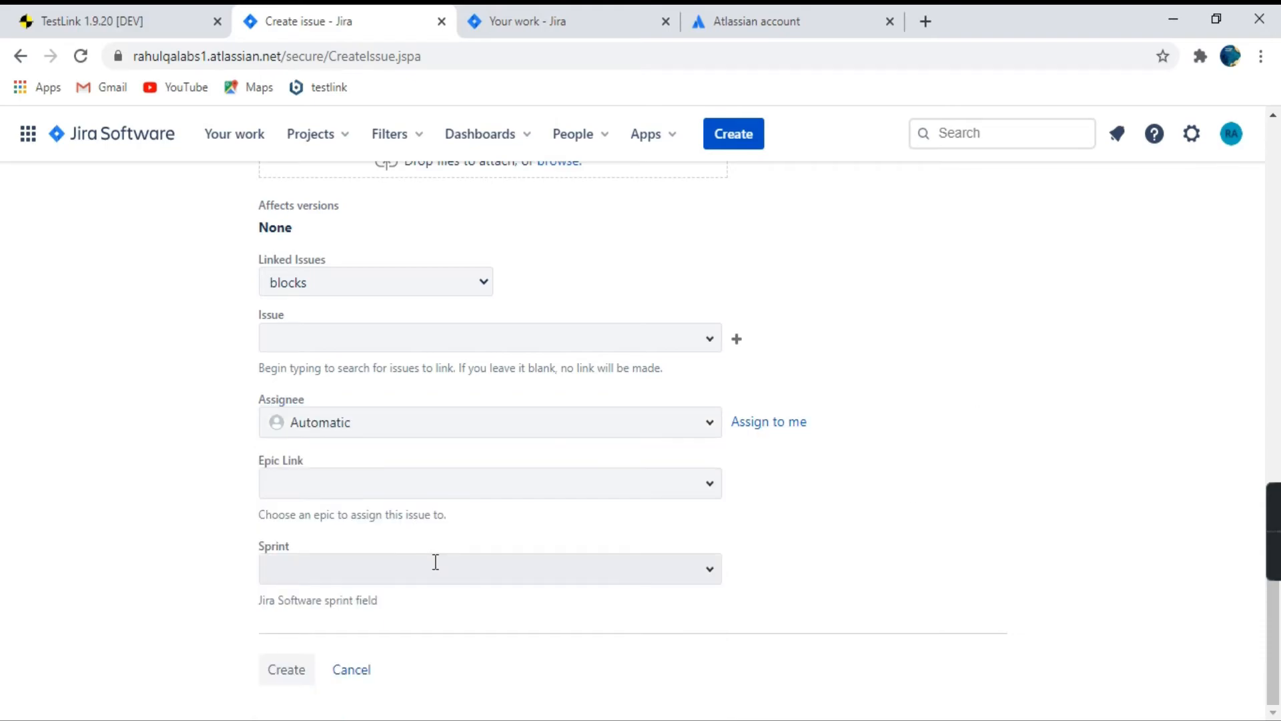
{"action": "scroll", "coordinate": [435, 561], "scroll_direction": "up", "scroll_amount": 10}
{"action": "scroll", "coordinate": [441, 567], "scroll_direction": "up", "scroll_amount": 5}
{"action": "scroll", "coordinate": [442, 567], "scroll_direction": "down", "scroll_amount": 12}
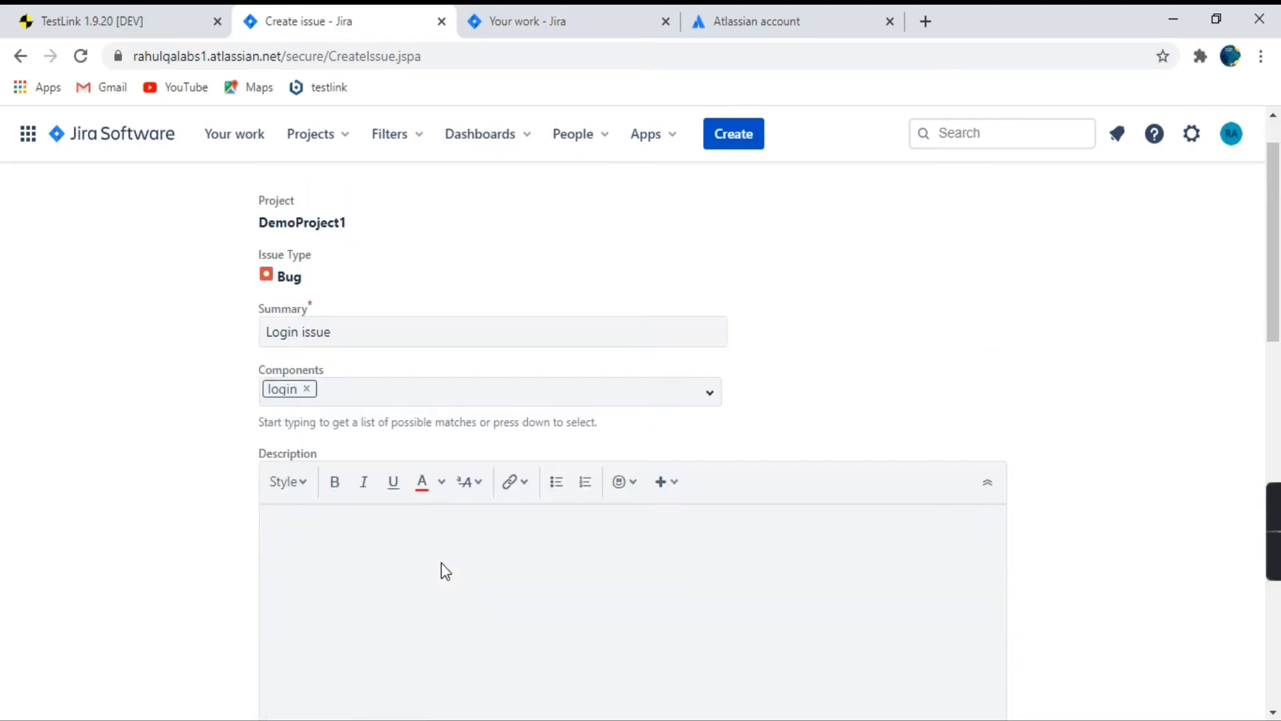
{"action": "scroll", "coordinate": [448, 564], "scroll_direction": "down", "scroll_amount": 6}
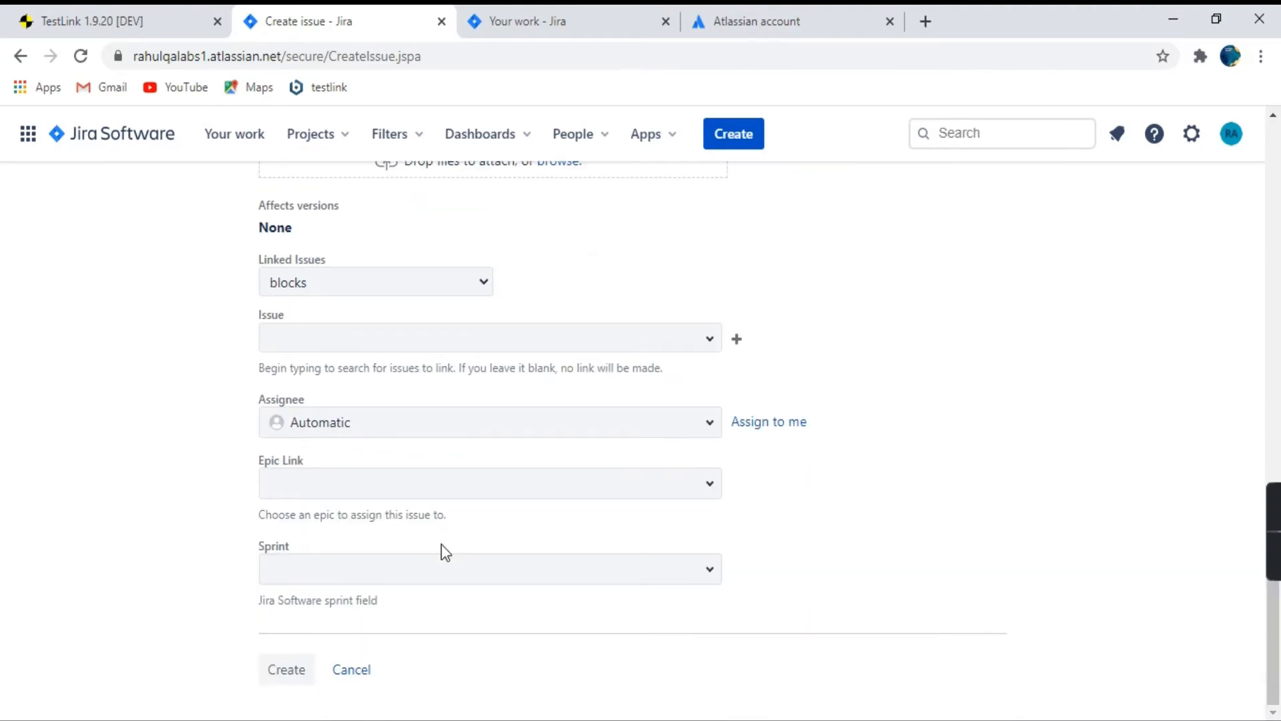
{"action": "left_click", "coordinate": [283, 672]}
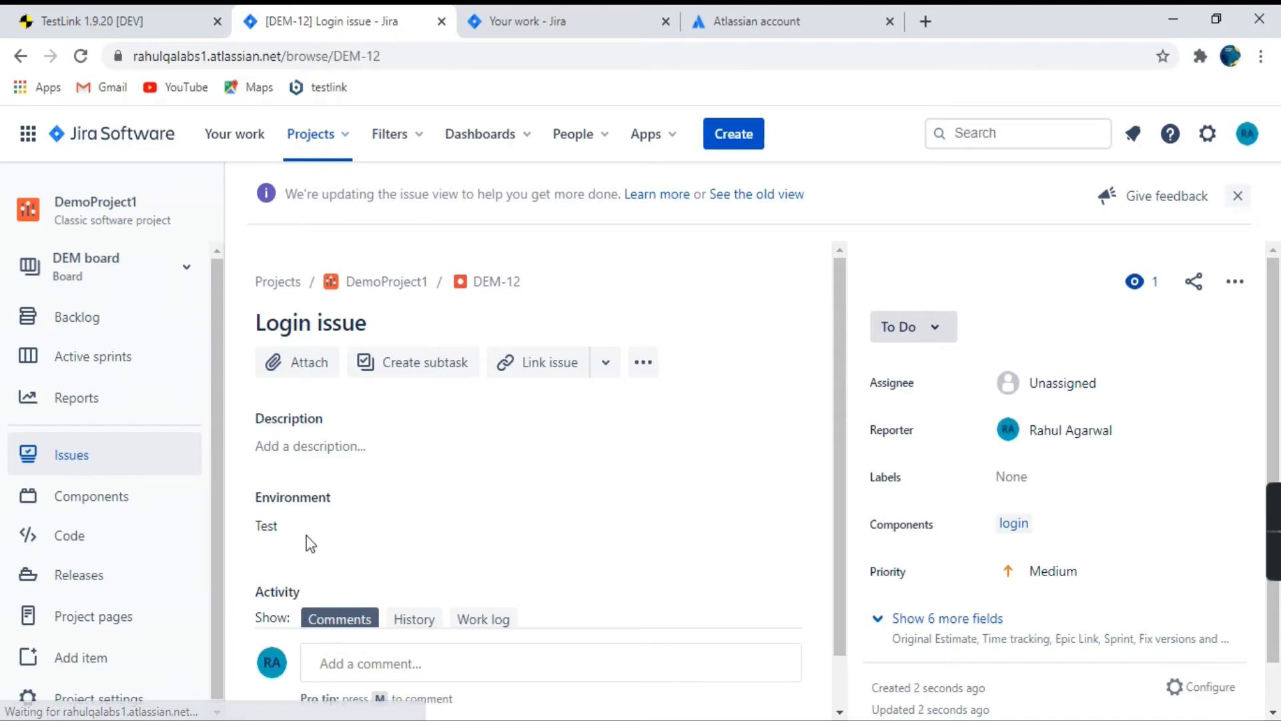
Switch back to TestLink and reload its page.
{"action": "left_click", "coordinate": [99, 13]}
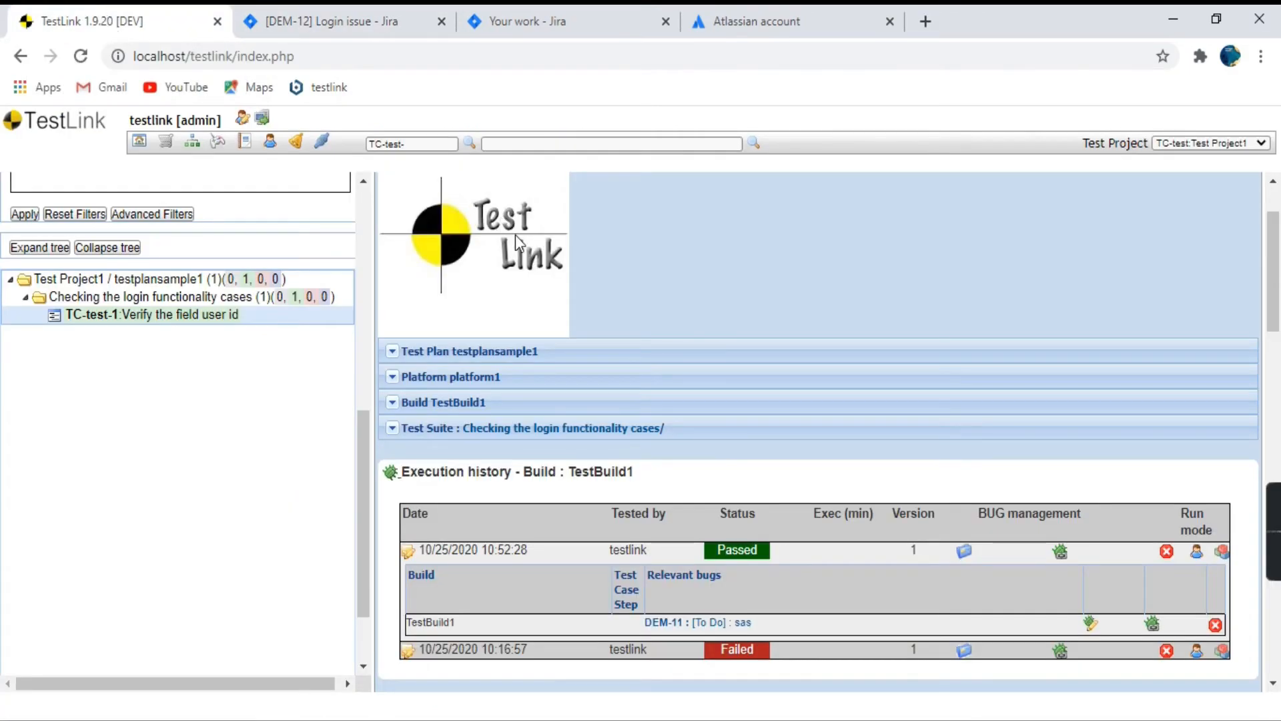
{"action": "left_click", "coordinate": [405, 50]}
{"action": "key", "text": "Return"}
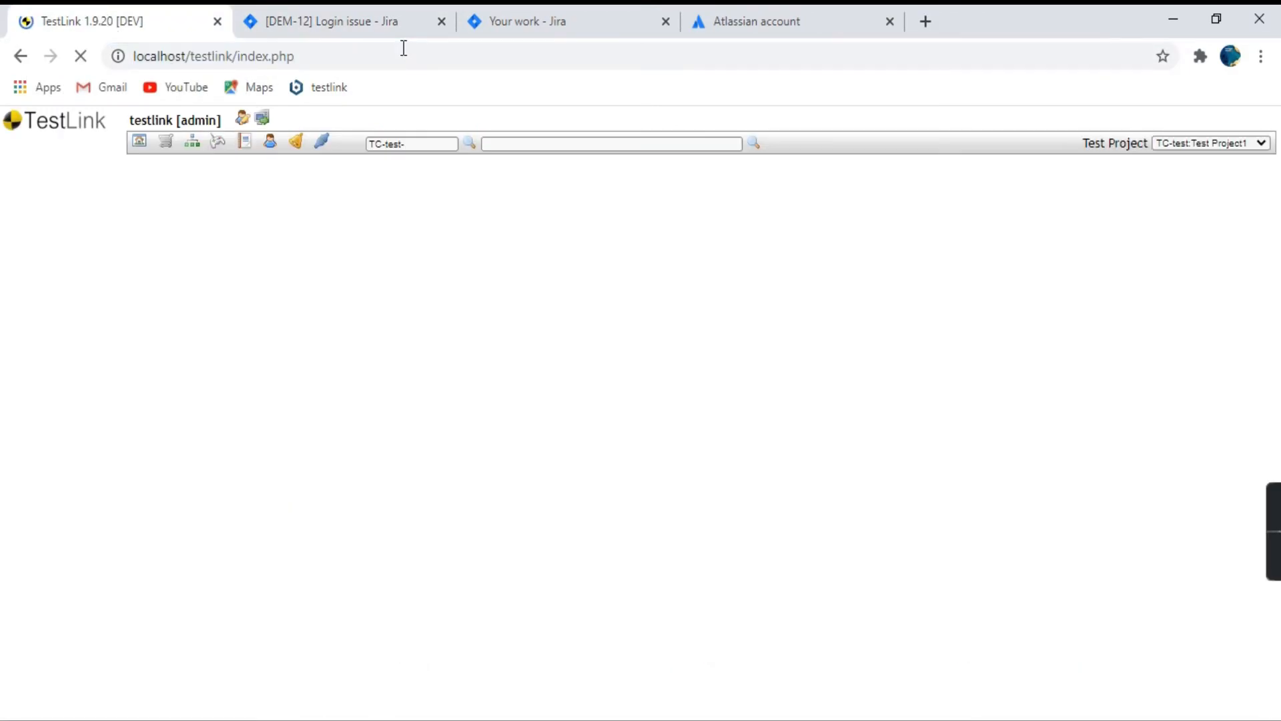
Open test execution for testplansample1 and show the TestBuild1 execution history of test case TC-test-1.
{"action": "left_click", "coordinate": [1067, 445]}
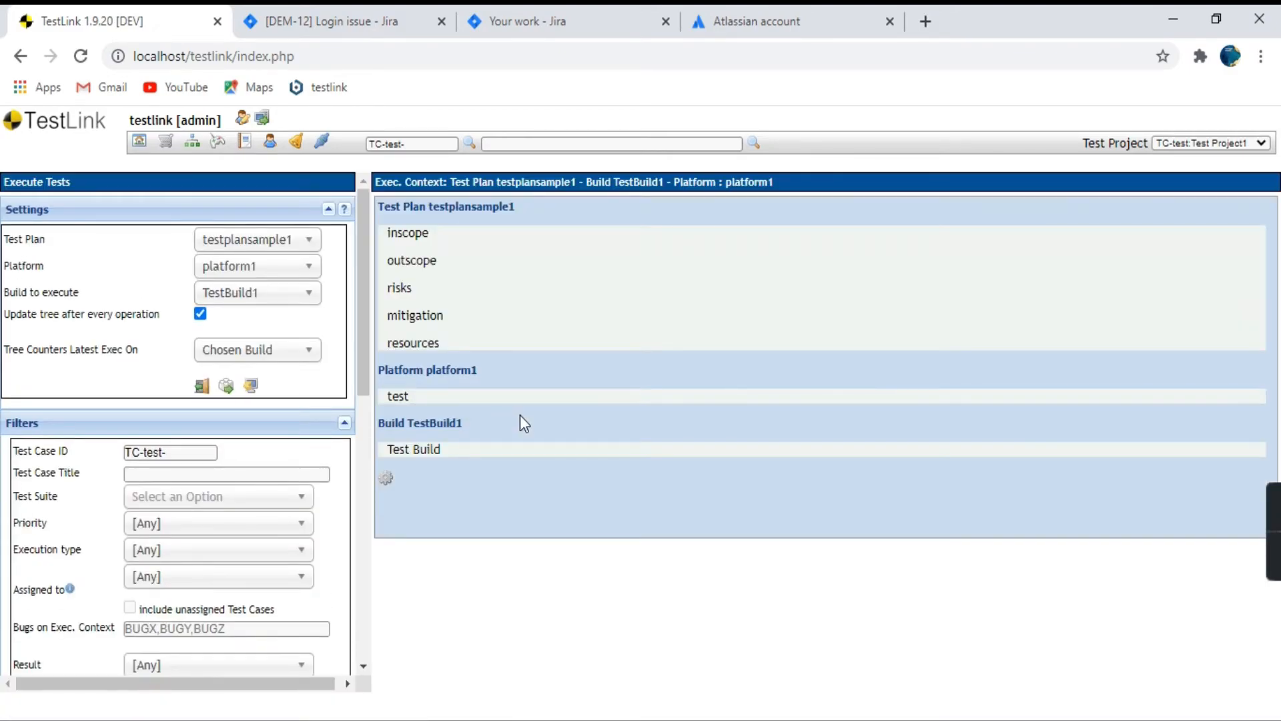
{"action": "scroll", "coordinate": [193, 527], "scroll_direction": "down", "scroll_amount": 10}
{"action": "left_click", "coordinate": [142, 220]}
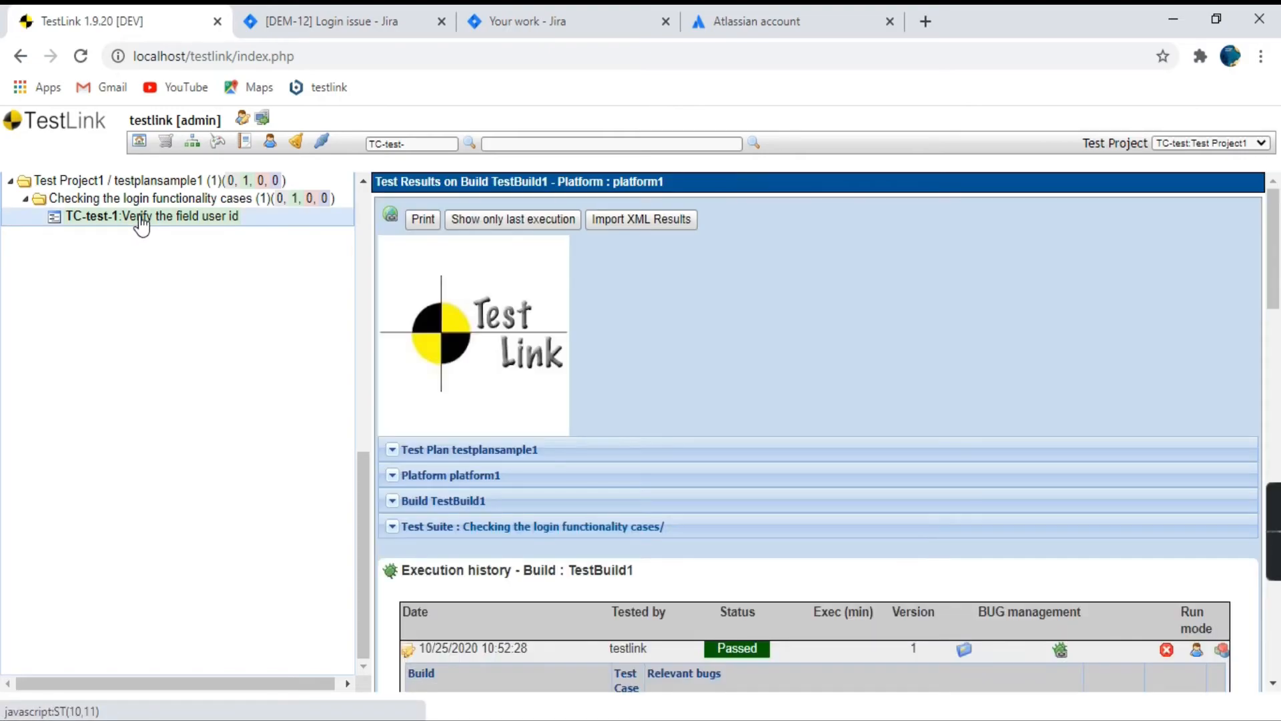
{"action": "scroll", "coordinate": [612, 335], "scroll_direction": "down", "scroll_amount": 3}
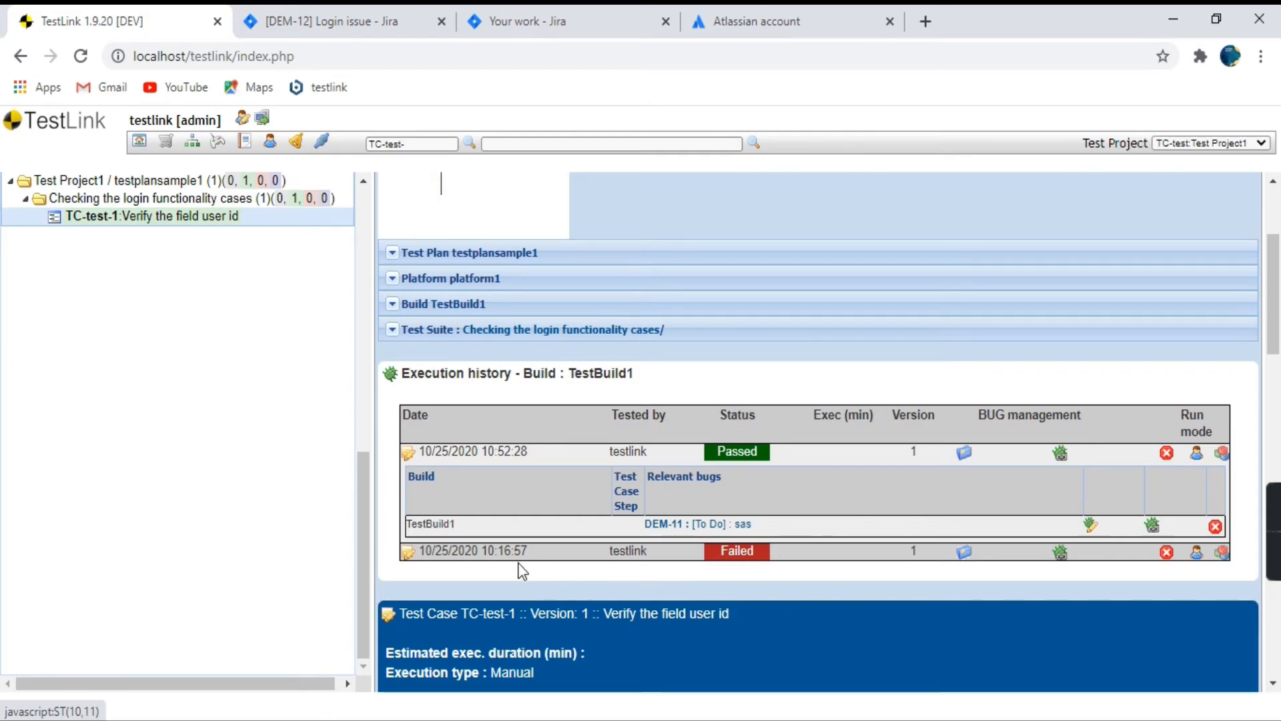
Review the Login issue bug's details in Jira and return to TestLink.
{"action": "left_click", "coordinate": [327, 21]}
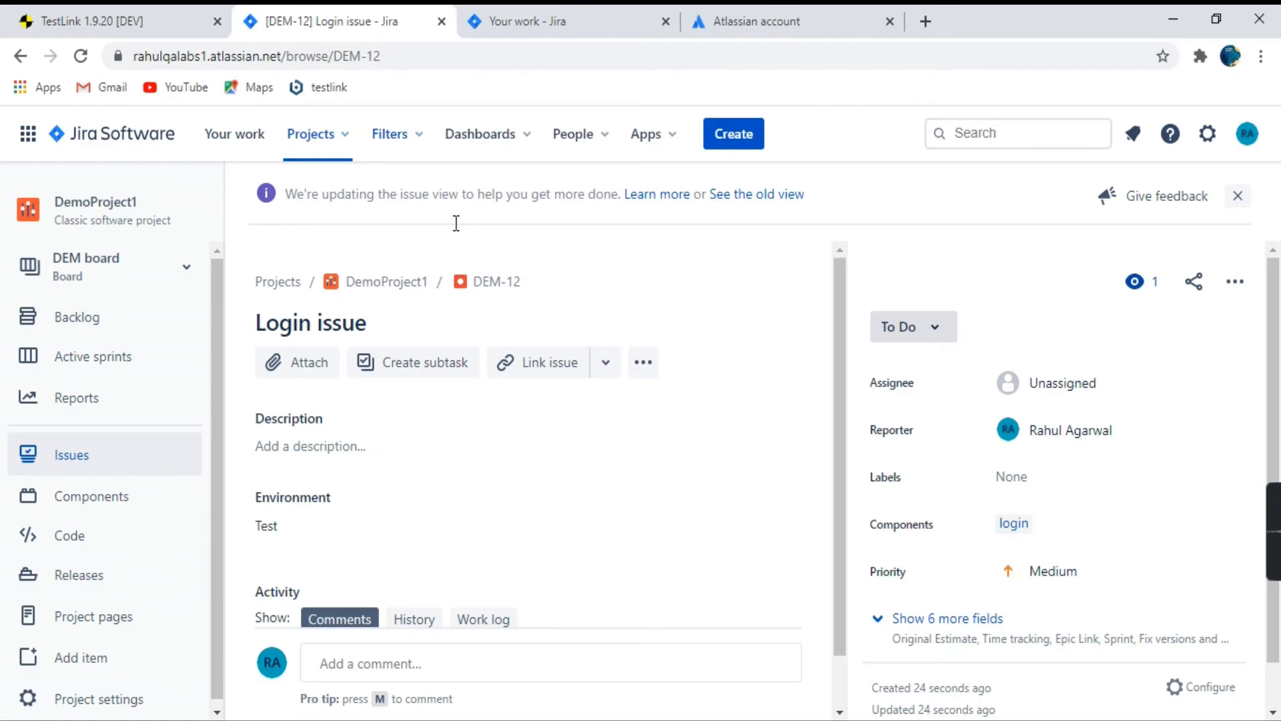
{"action": "scroll", "coordinate": [483, 439], "scroll_direction": "down", "scroll_amount": 1}
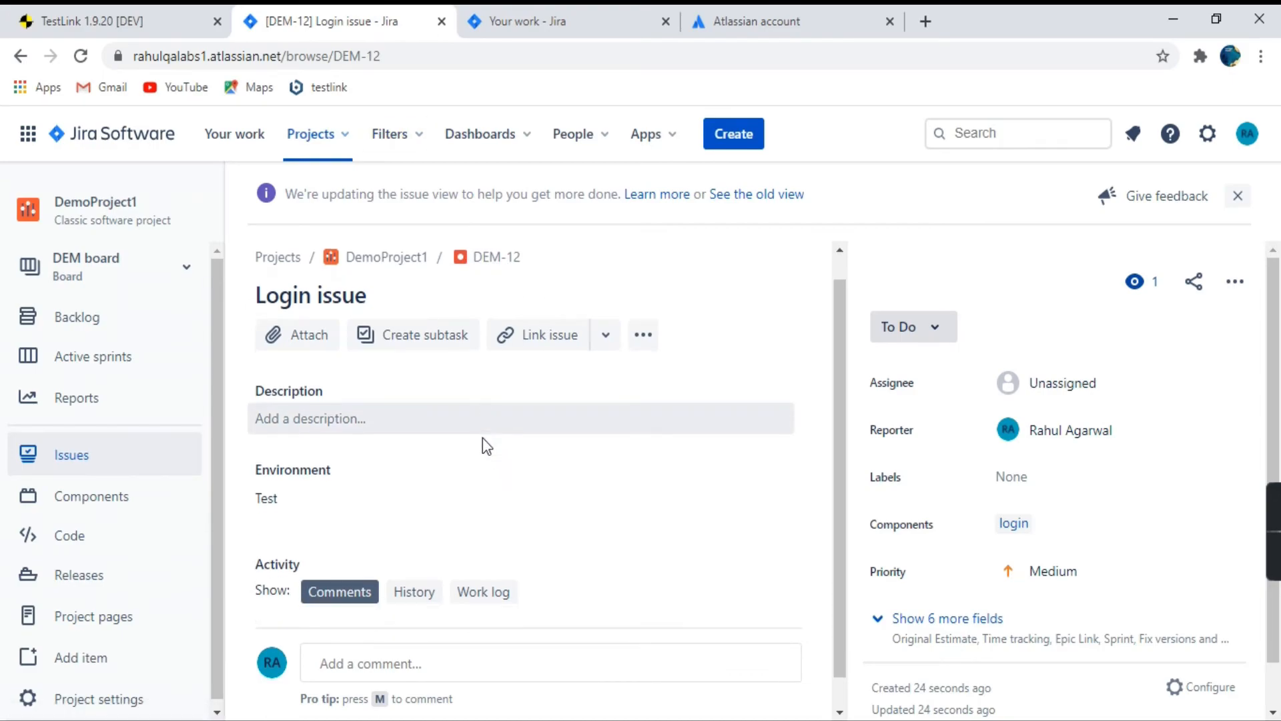
{"action": "scroll", "coordinate": [490, 447], "scroll_direction": "up", "scroll_amount": 1}
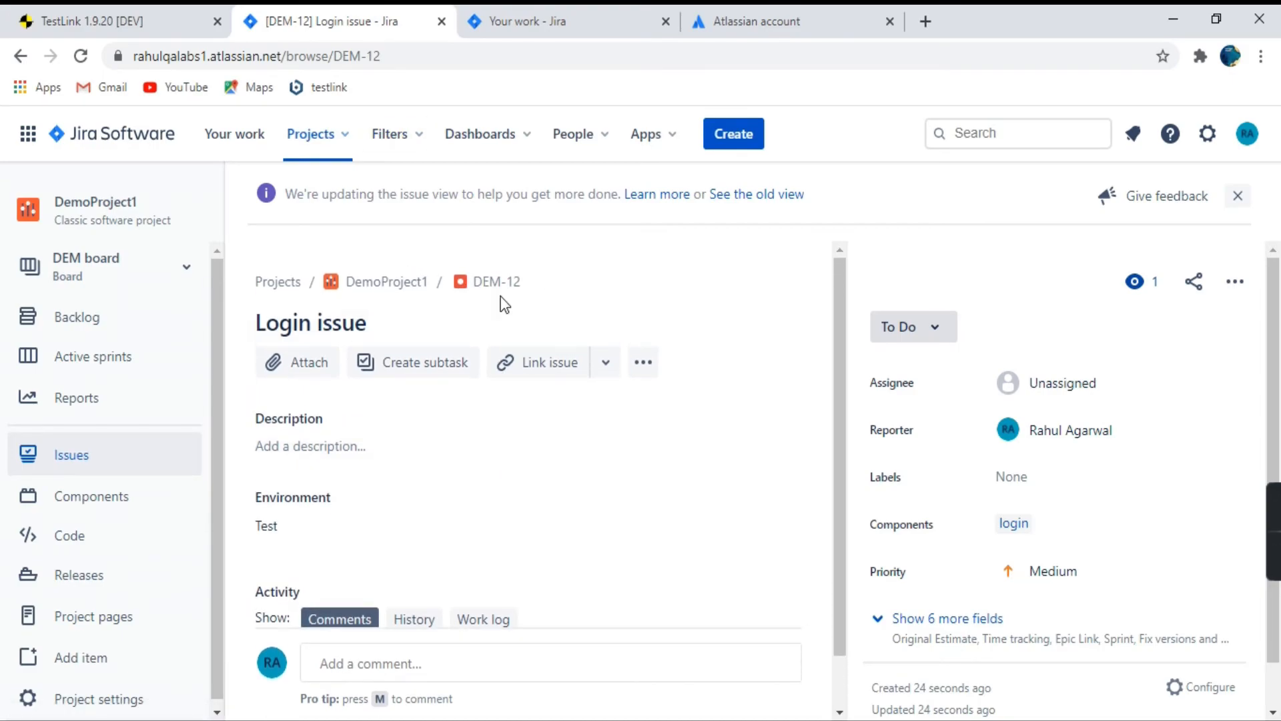
{"action": "left_click", "coordinate": [93, 20]}
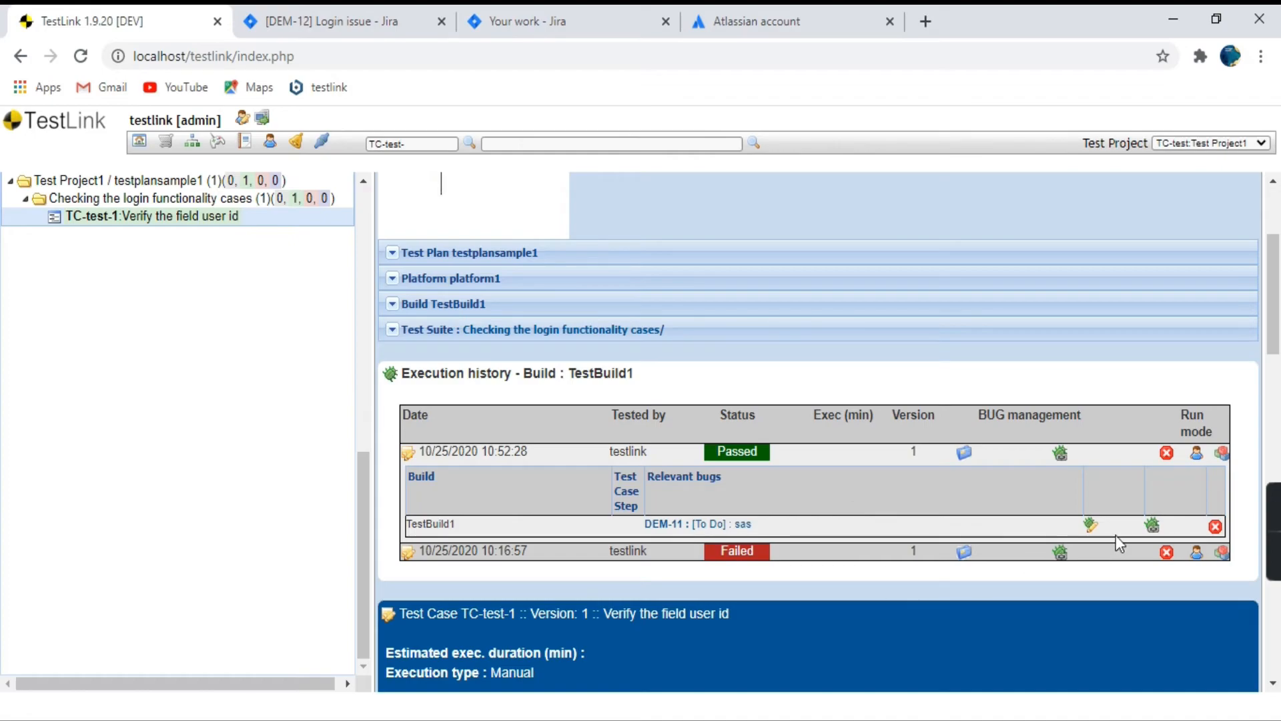
Copy the Login issue's key DEM-12 from Jira and enter it as the bug id in a TestLink bug link for the passed execution.
{"action": "left_click", "coordinate": [267, 22]}
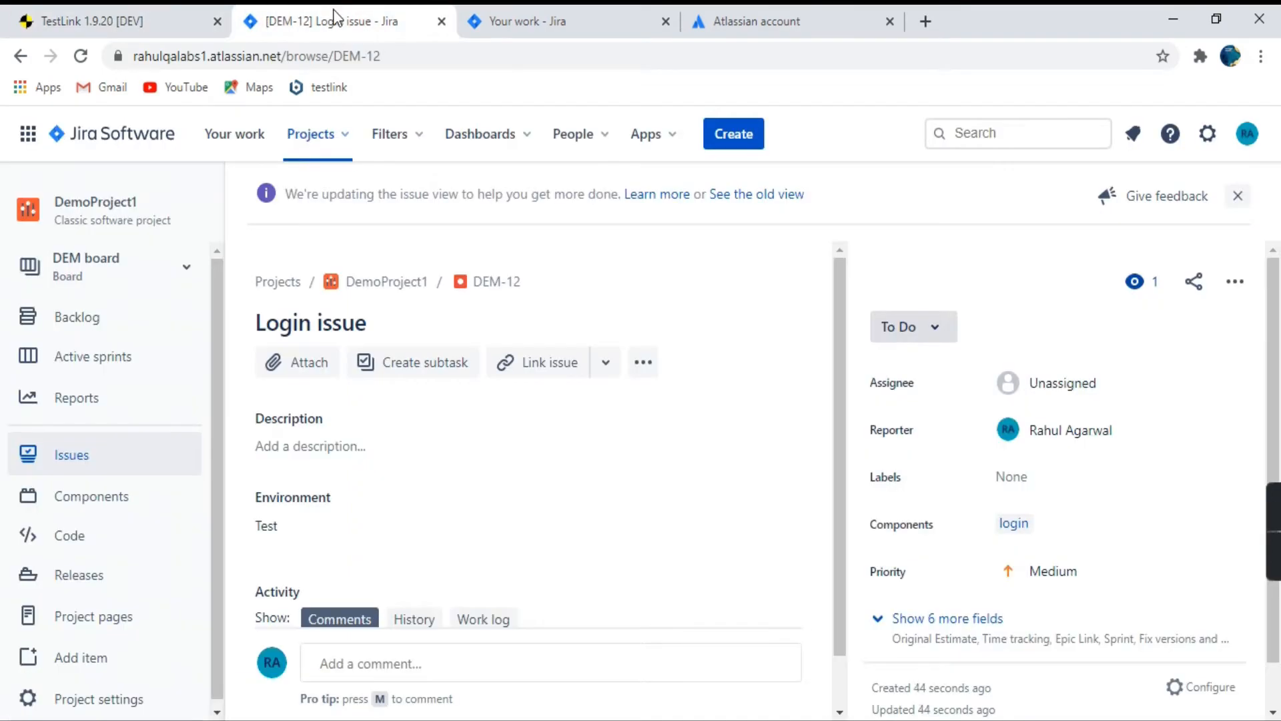
{"action": "left_click_drag", "start_coordinate": [334, 57], "coordinate": [382, 58]}
{"action": "key", "text": "ctrl+c"}
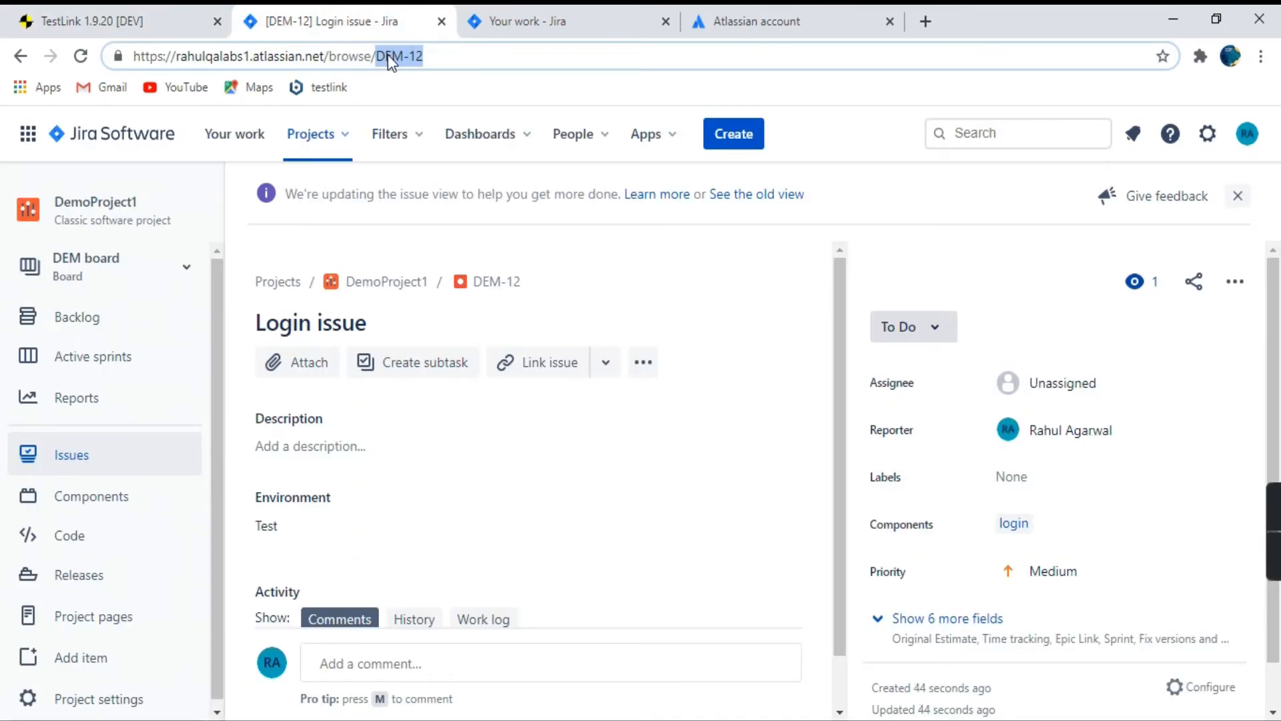
{"action": "left_click", "coordinate": [80, 21]}
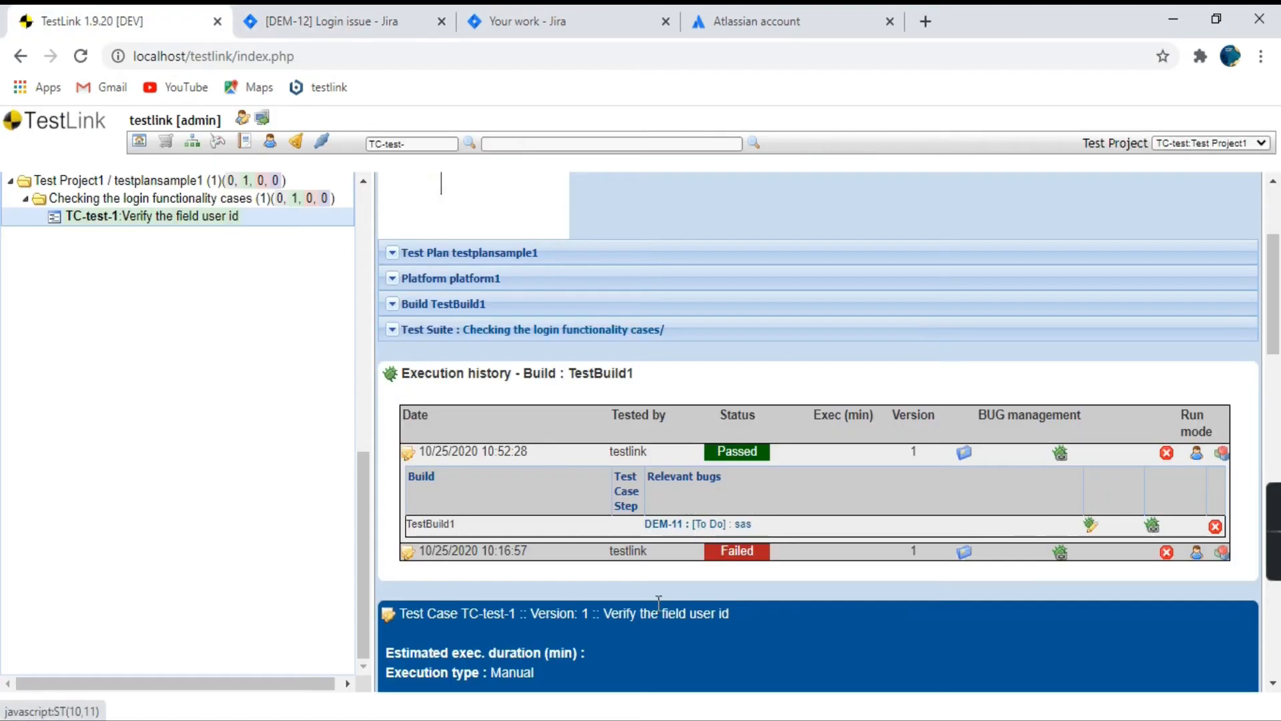
{"action": "left_click", "coordinate": [1153, 527]}
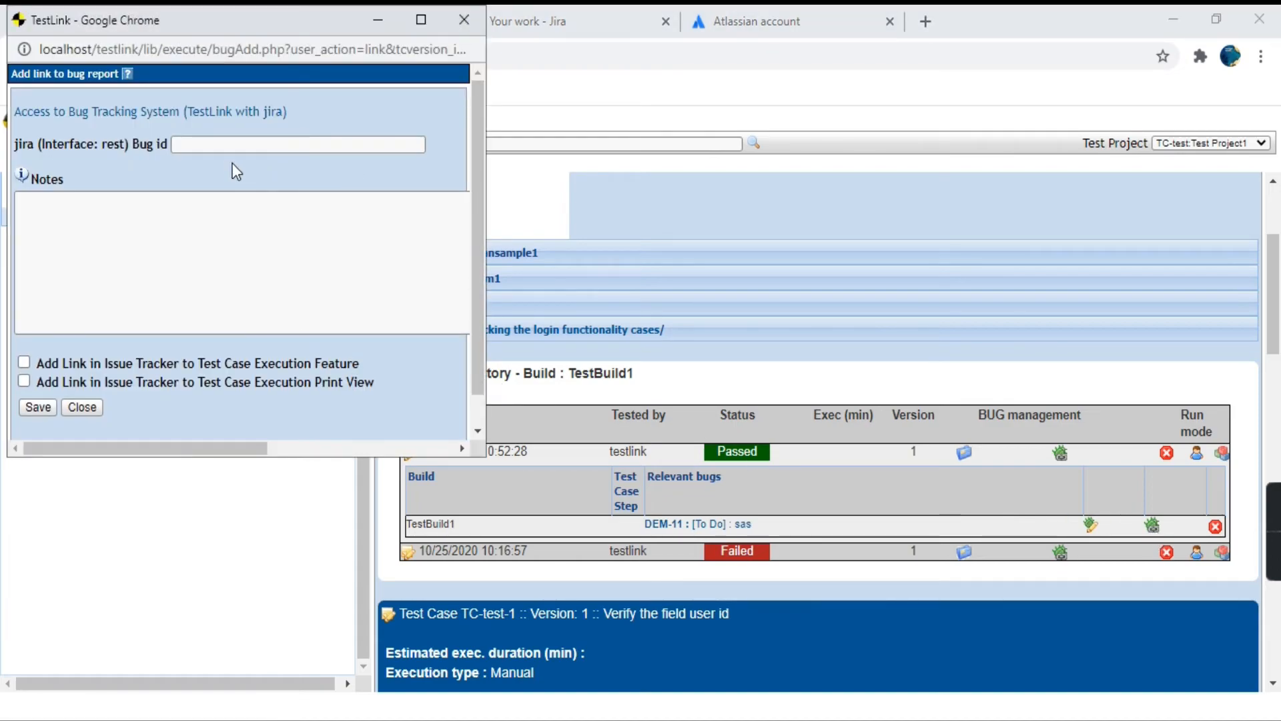
{"action": "left_click", "coordinate": [222, 145]}
{"action": "key", "text": "ctrl+v"}
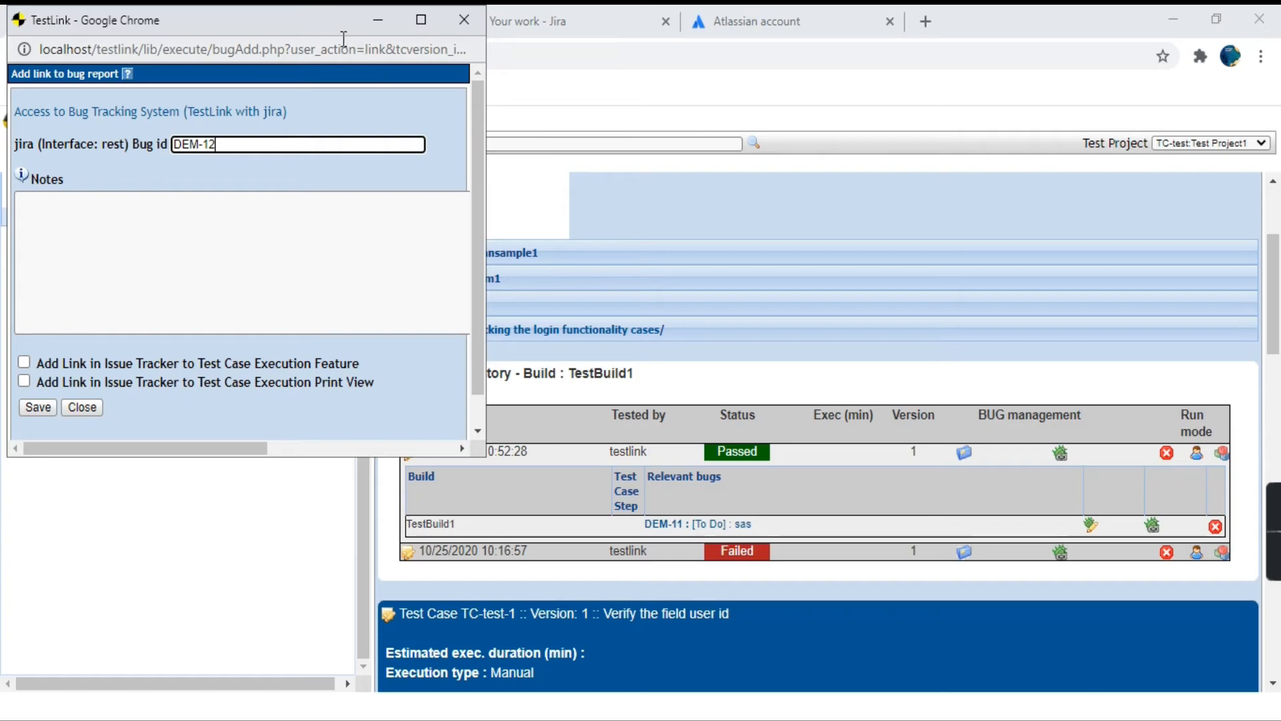
Recheck the Login issue's key in Jira and return to TestLink's bug link form.
{"action": "left_click_drag", "start_coordinate": [343, 29], "coordinate": [497, 199]}
{"action": "left_click", "coordinate": [363, 9]}
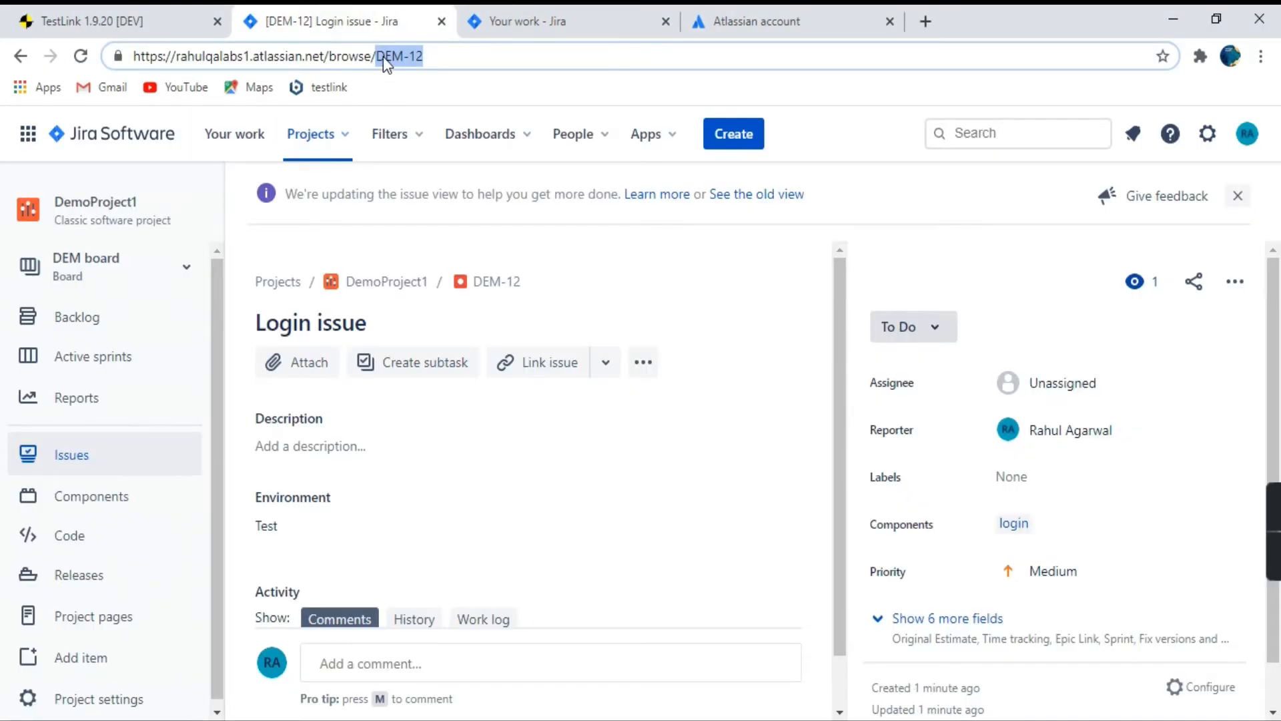
{"action": "left_click", "coordinate": [108, 8]}
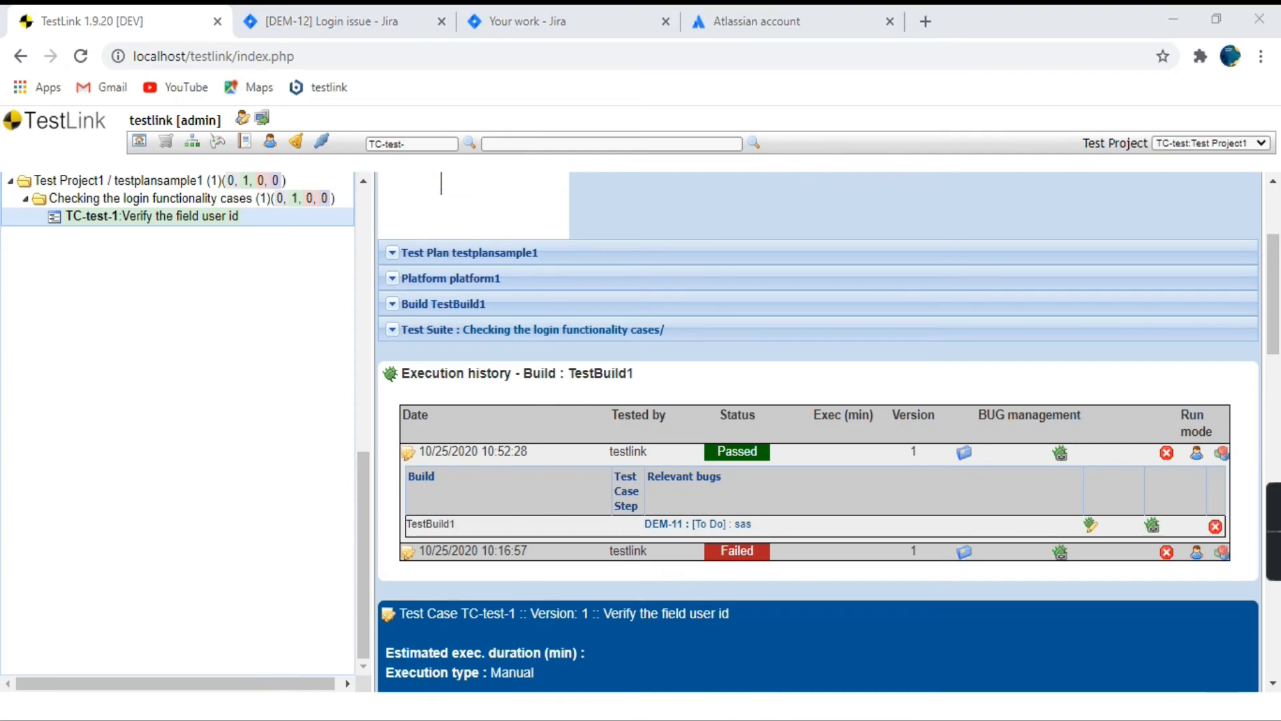
{"action": "mouse_move", "coordinate": [633, 713]}
{"action": "left_click", "coordinate": [826, 630]}
Enable adding the execution feature and execution print view links to the issue tracker, and save the DEM-12 bug link.
{"action": "left_click", "coordinate": [263, 418]}
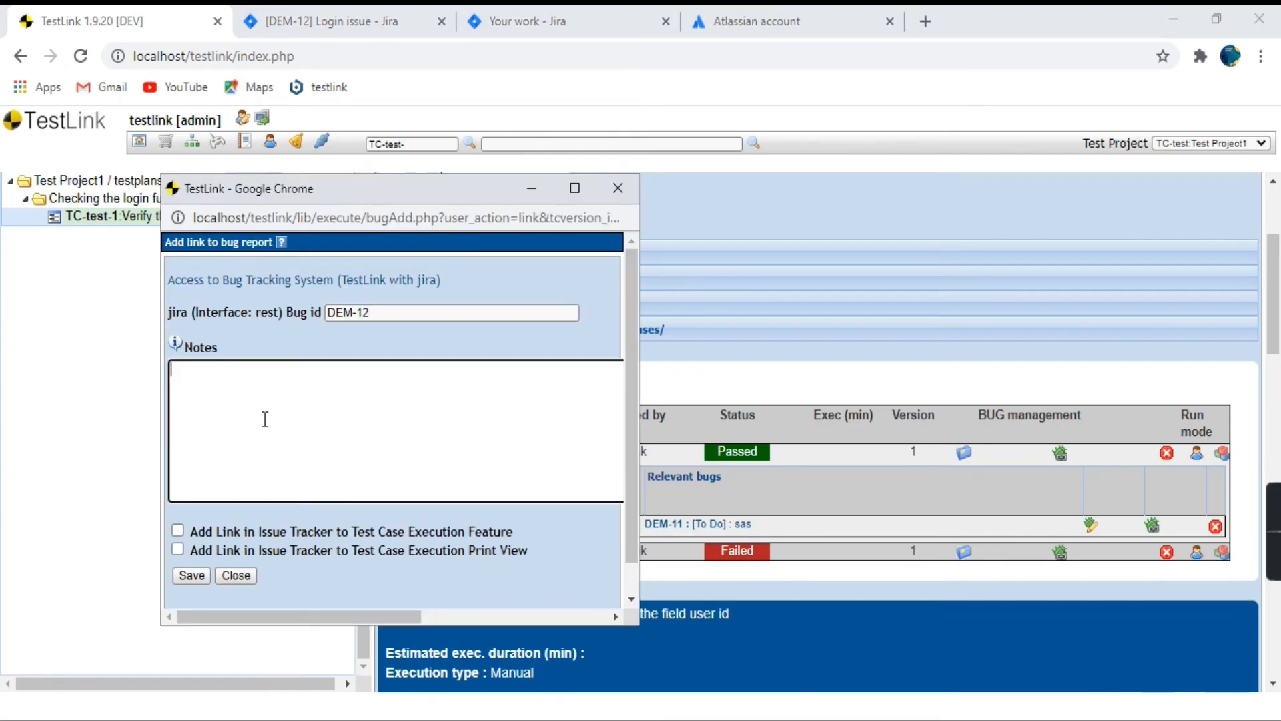
{"action": "scroll", "coordinate": [398, 403], "scroll_direction": "down", "scroll_amount": 1}
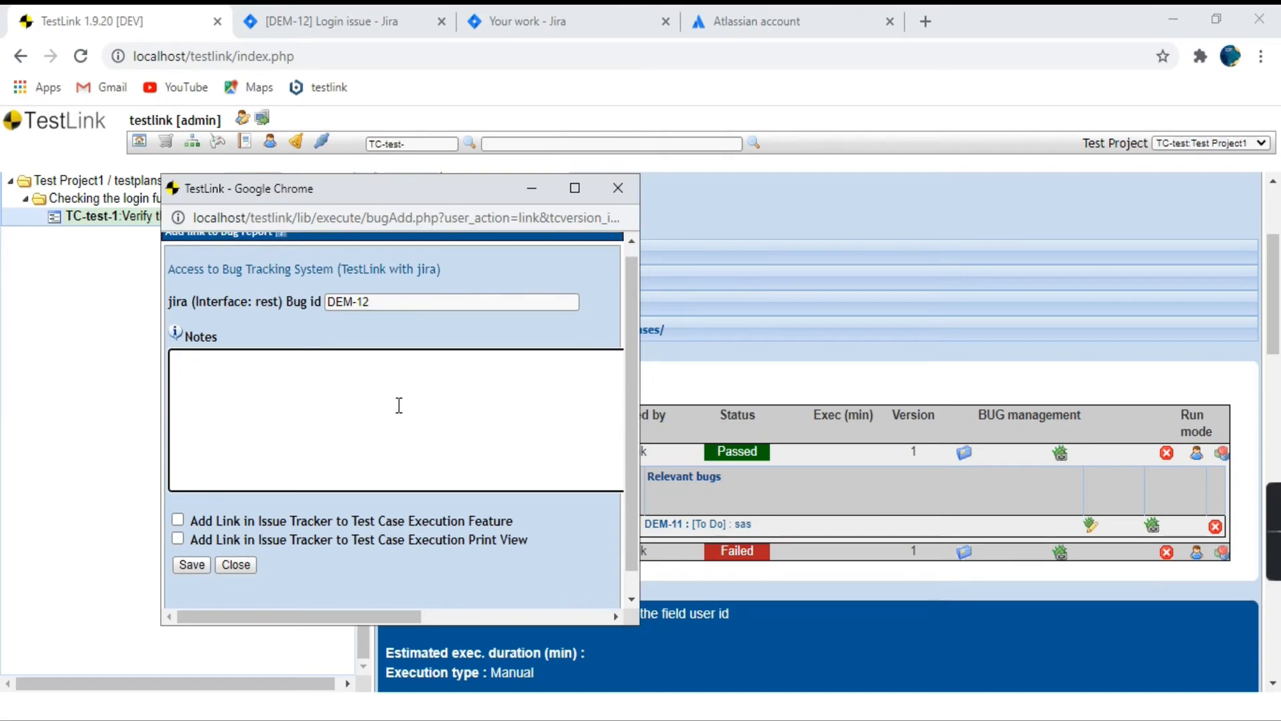
{"action": "left_click_drag", "start_coordinate": [194, 499], "coordinate": [285, 502]}
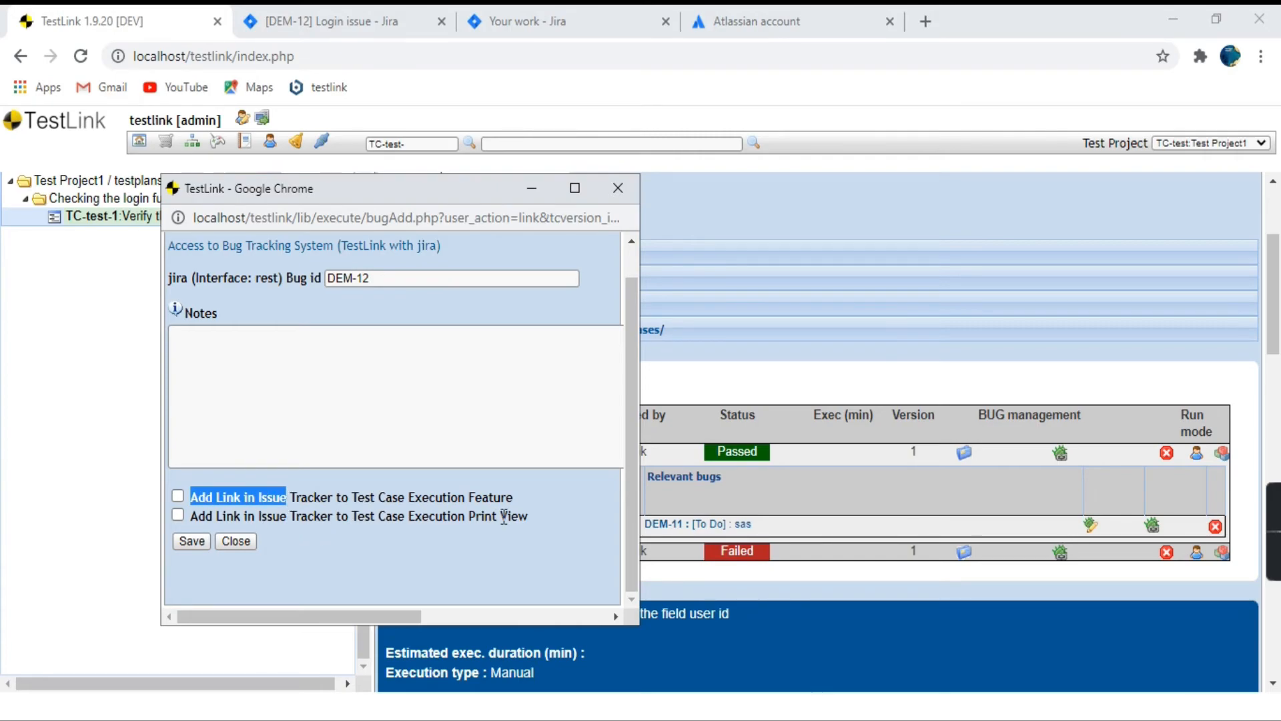
{"action": "left_click", "coordinate": [177, 496]}
{"action": "left_click", "coordinate": [177, 515]}
{"action": "left_click", "coordinate": [190, 541]}
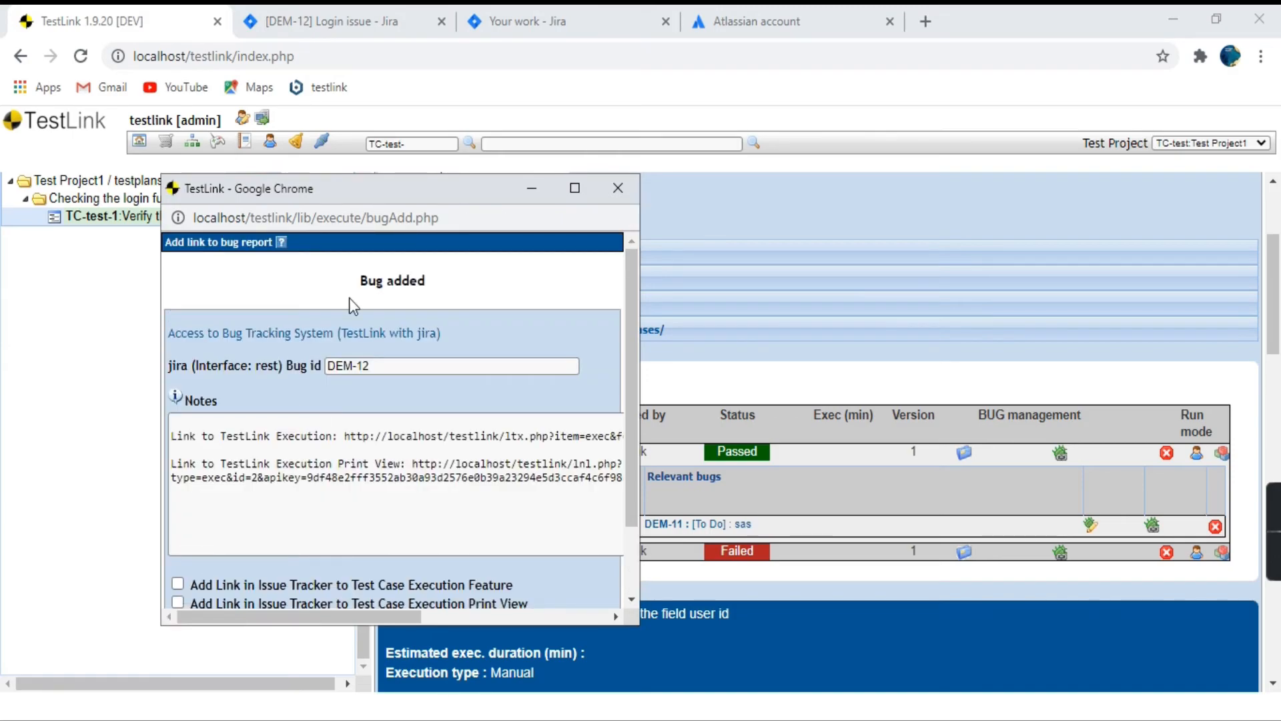
Review the notes of the DEM-12 bug link, save it again, and close the form.
{"action": "left_click_drag", "start_coordinate": [424, 279], "coordinate": [346, 278]}
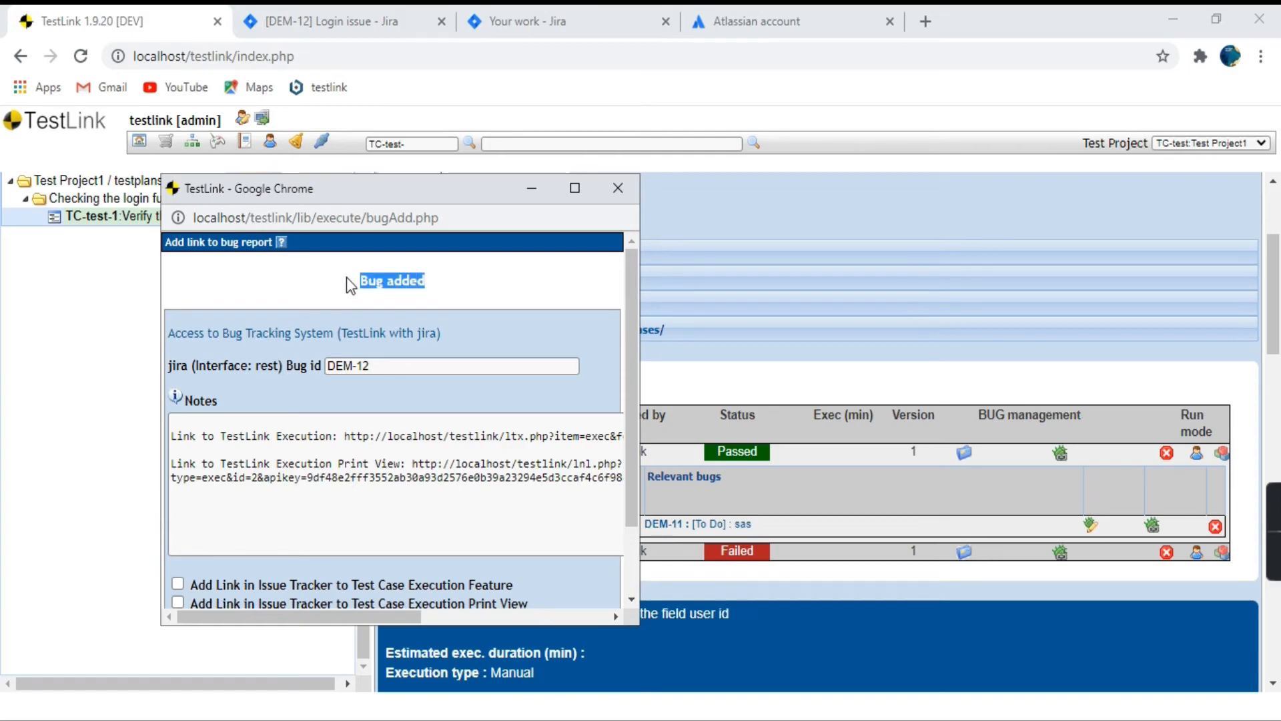
{"action": "left_click_drag", "start_coordinate": [183, 436], "coordinate": [454, 453]}
{"action": "scroll", "coordinate": [453, 454], "scroll_direction": "down", "scroll_amount": 2}
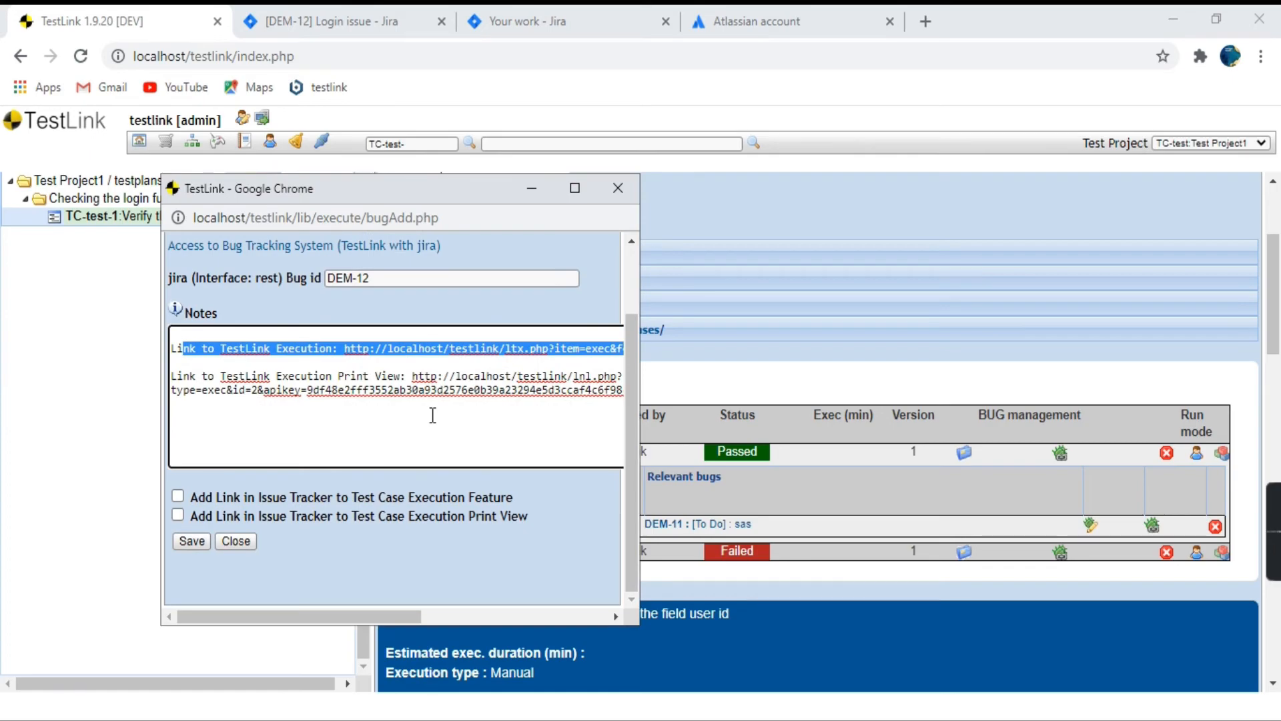
{"action": "left_click", "coordinate": [180, 547]}
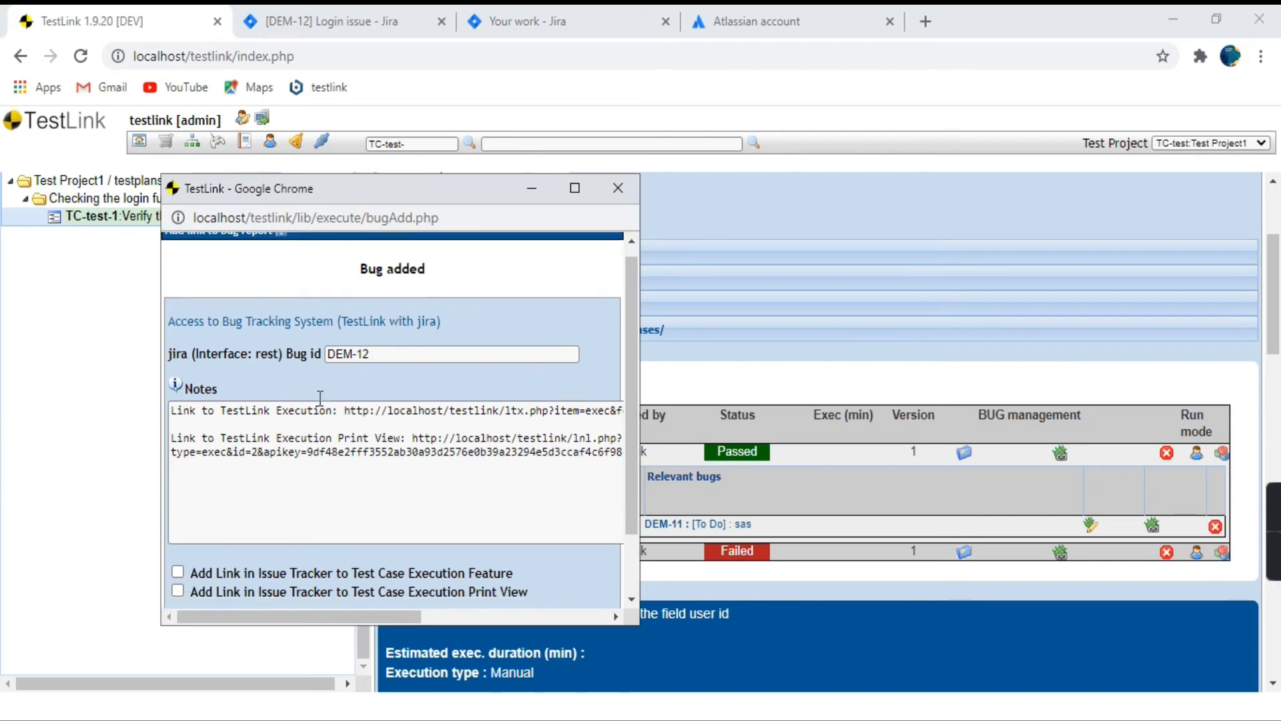
{"action": "scroll", "coordinate": [274, 560], "scroll_direction": "down", "scroll_amount": 2}
{"action": "left_click", "coordinate": [244, 542]}
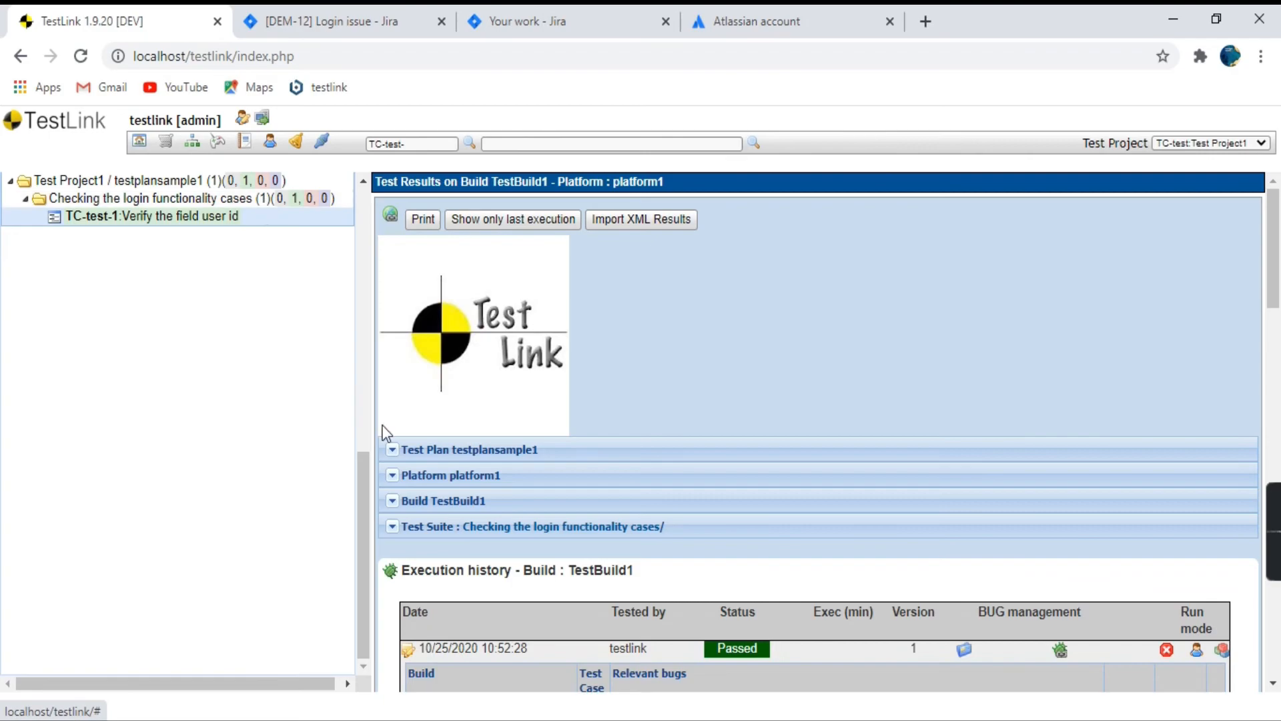
Check the relevant bugs listed under the passed execution of TC-test-1.
{"action": "scroll", "coordinate": [625, 340], "scroll_direction": "down", "scroll_amount": 3}
{"action": "scroll", "coordinate": [627, 348], "scroll_direction": "down", "scroll_amount": 1}
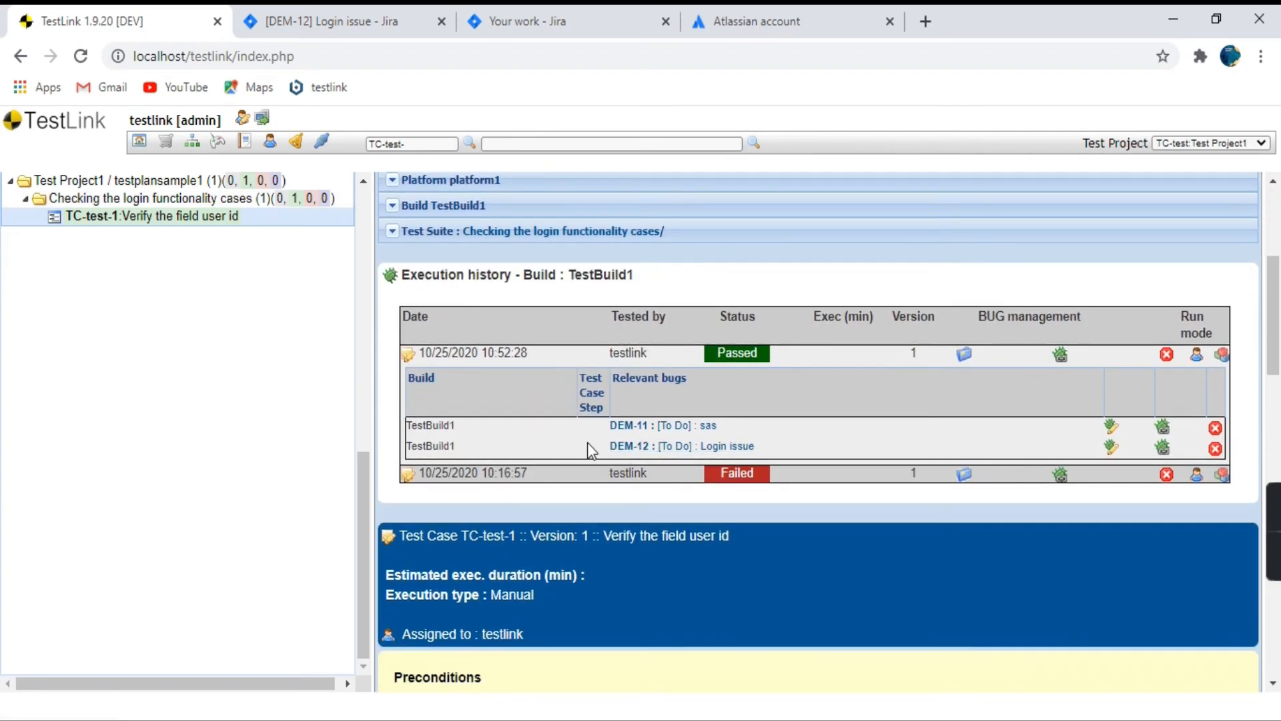
{"action": "left_click_drag", "start_coordinate": [587, 442], "coordinate": [829, 449]}
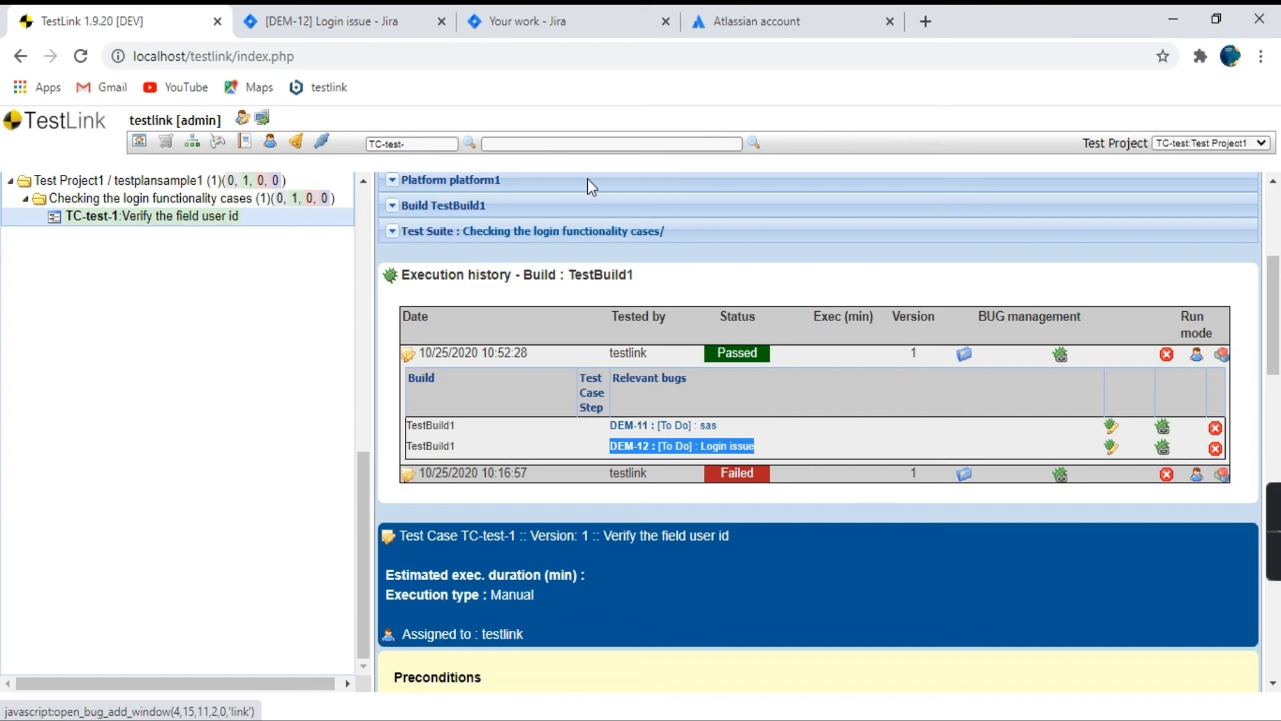
Open all issues of DemoProject1 in Jira and look through the list for another existing bug.
{"action": "left_click", "coordinate": [323, 18]}
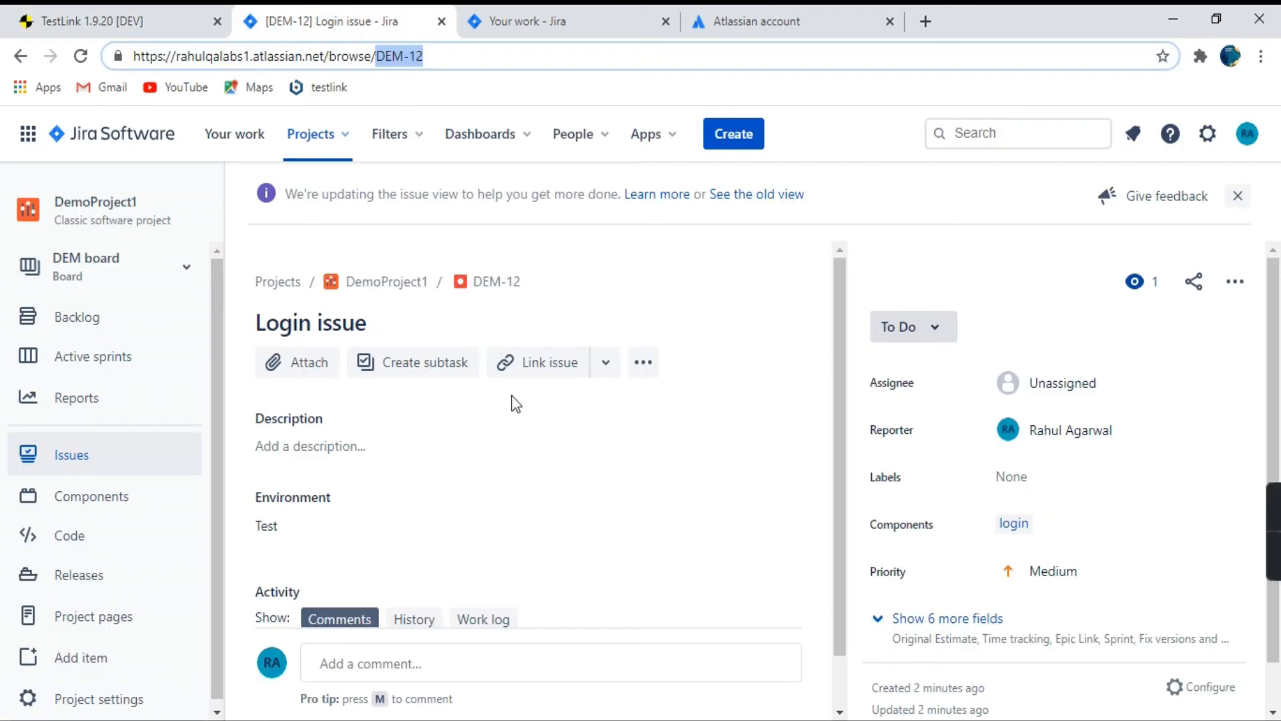
{"action": "key", "text": "ctrl+shift+Tab"}
{"action": "left_click", "coordinate": [365, 25]}
{"action": "left_click", "coordinate": [105, 470]}
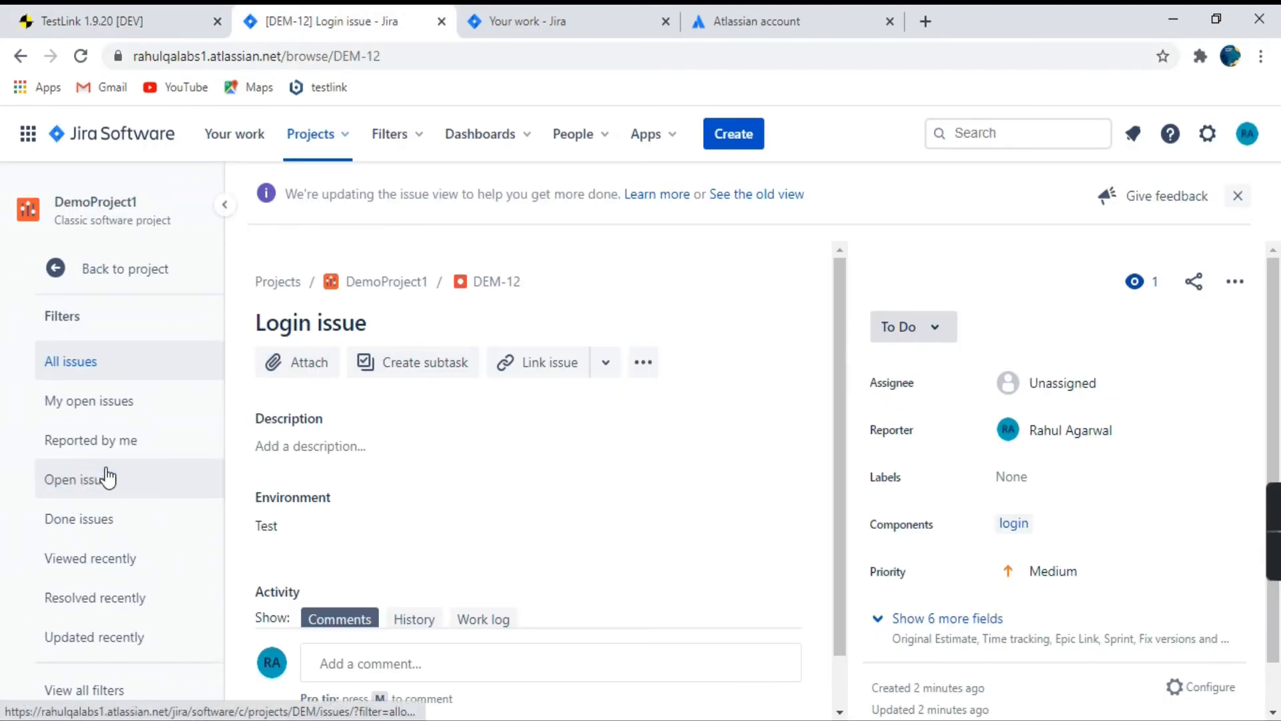
{"action": "left_click", "coordinate": [101, 363]}
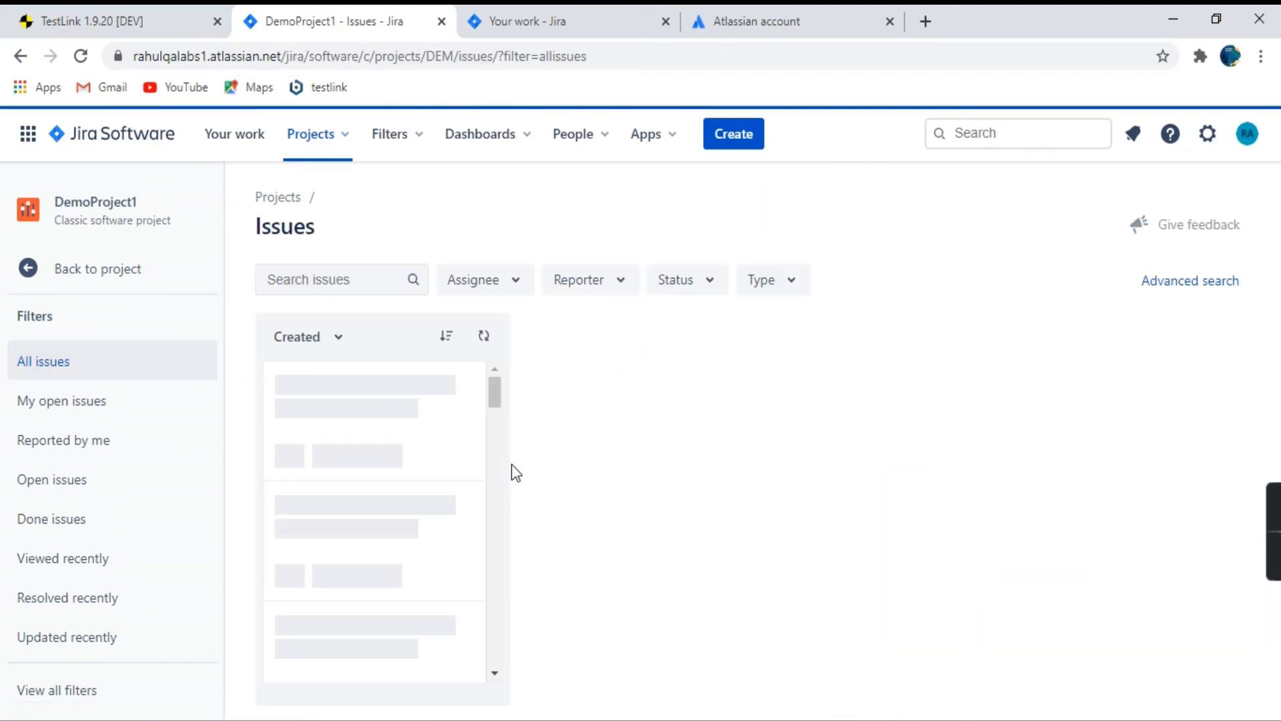
{"action": "scroll", "coordinate": [383, 475], "scroll_direction": "down", "scroll_amount": 5}
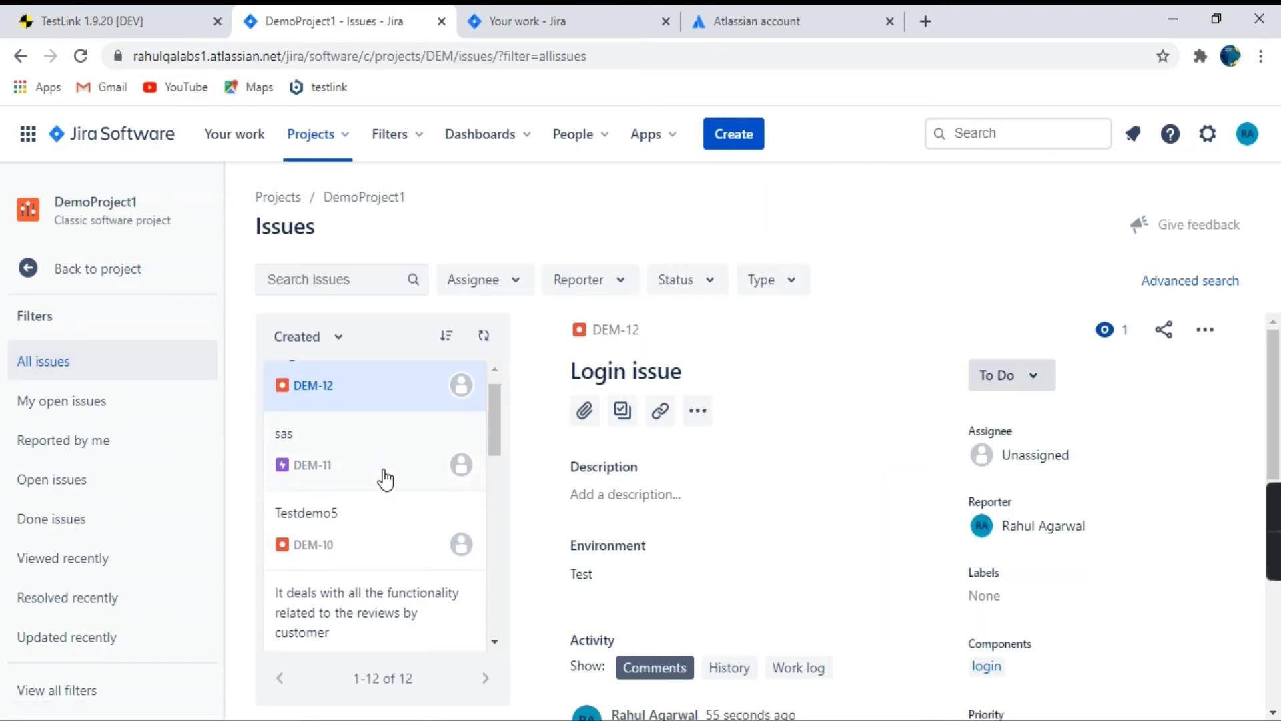
{"action": "scroll", "coordinate": [400, 523], "scroll_direction": "down", "scroll_amount": 5}
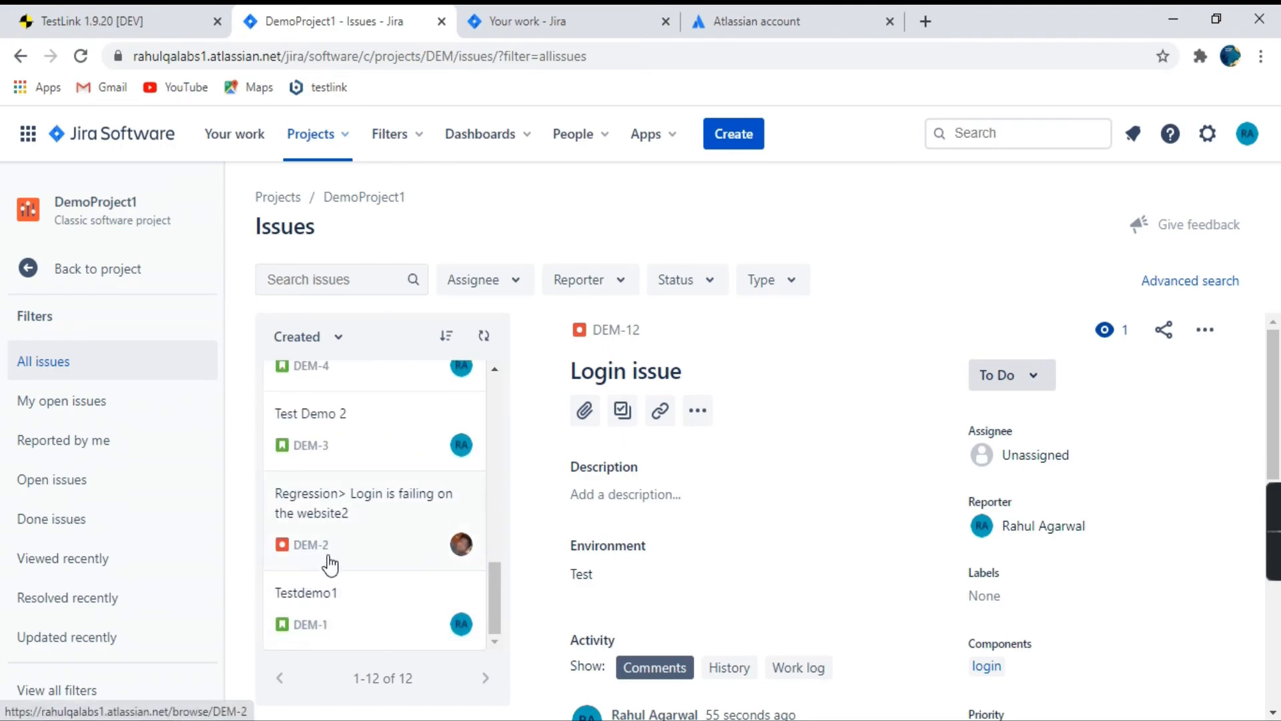
Return to TestLink and start linking an existing issue to the passed TC-test-1 execution, with bug id DEM-2.
{"action": "left_click", "coordinate": [148, 19]}
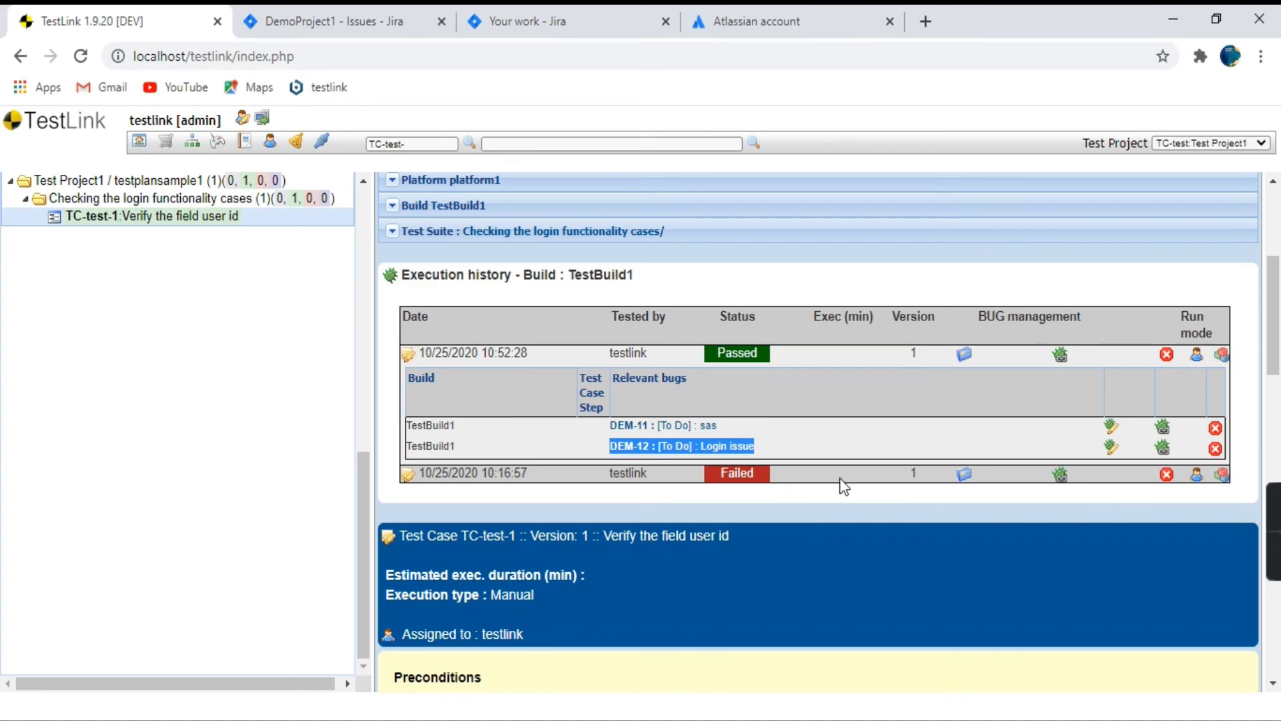
{"action": "left_click", "coordinate": [1062, 356]}
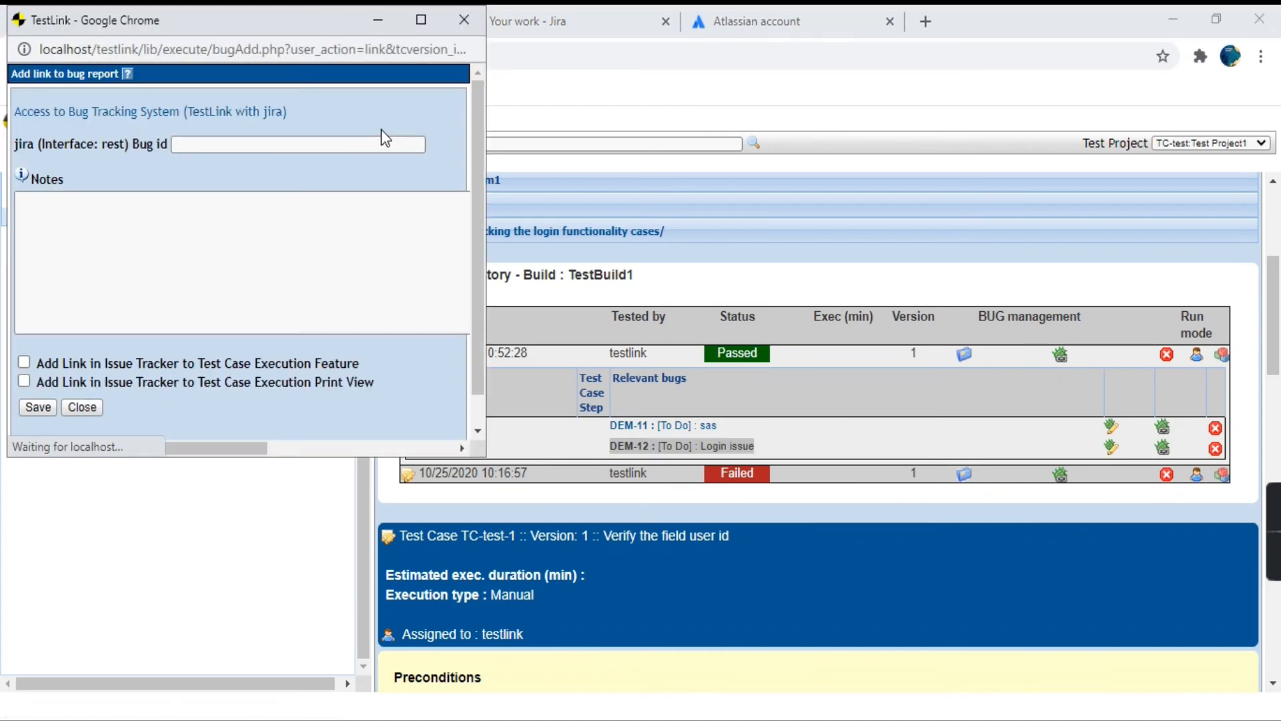
{"action": "left_click", "coordinate": [202, 145]}
{"action": "type", "text": "DEM-2"}
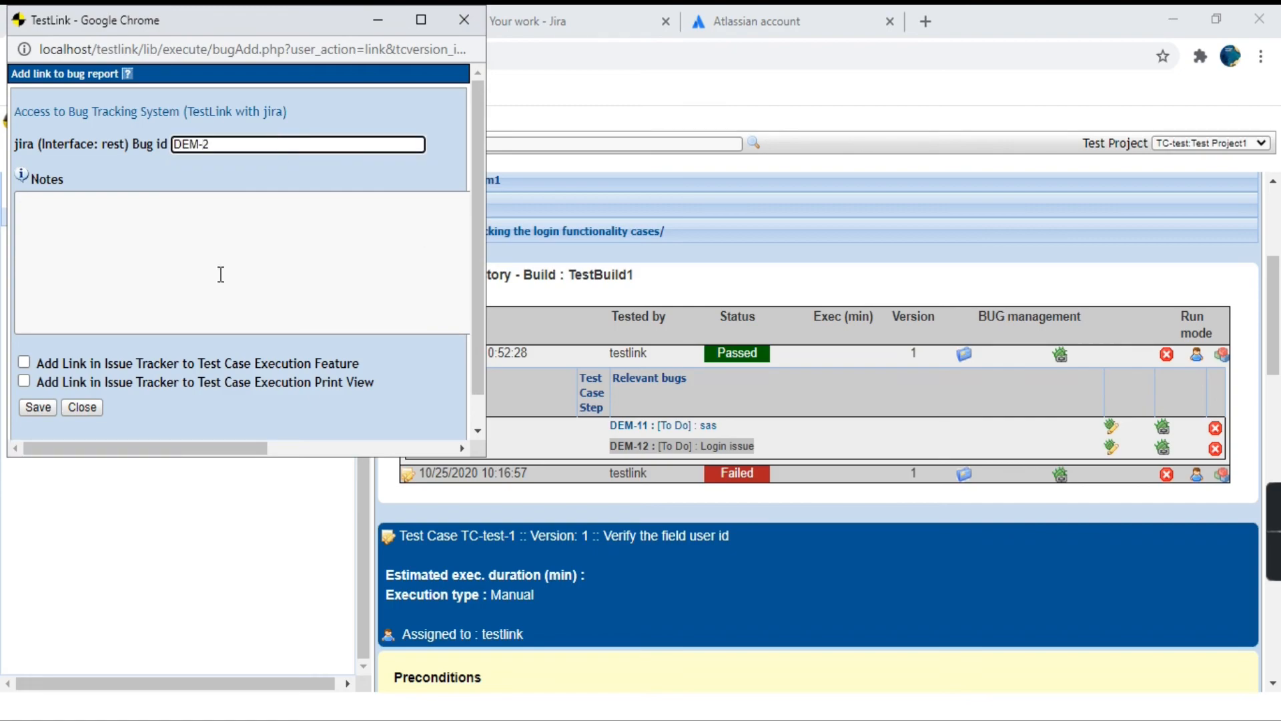
Enable both issue tracker link options, for the execution feature and its print view, and save the DEM-2 bug link.
{"action": "left_click", "coordinate": [24, 363]}
{"action": "left_click", "coordinate": [25, 382]}
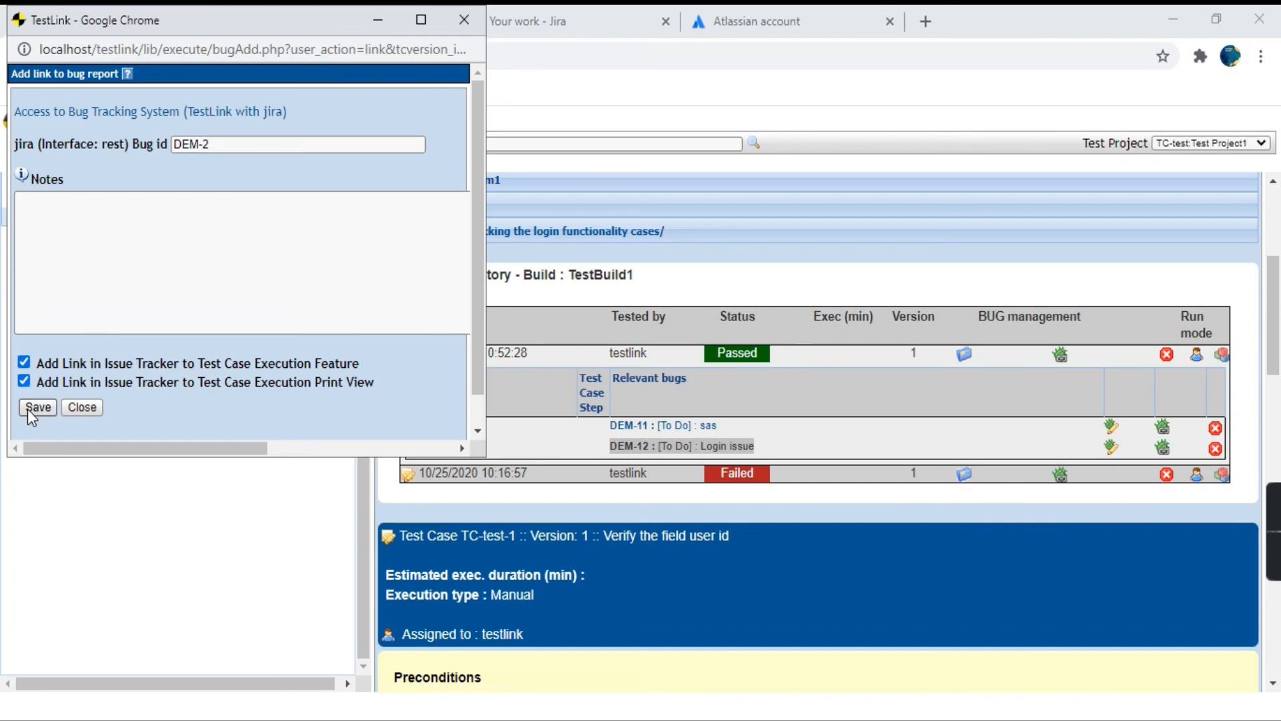
{"action": "left_click", "coordinate": [28, 409]}
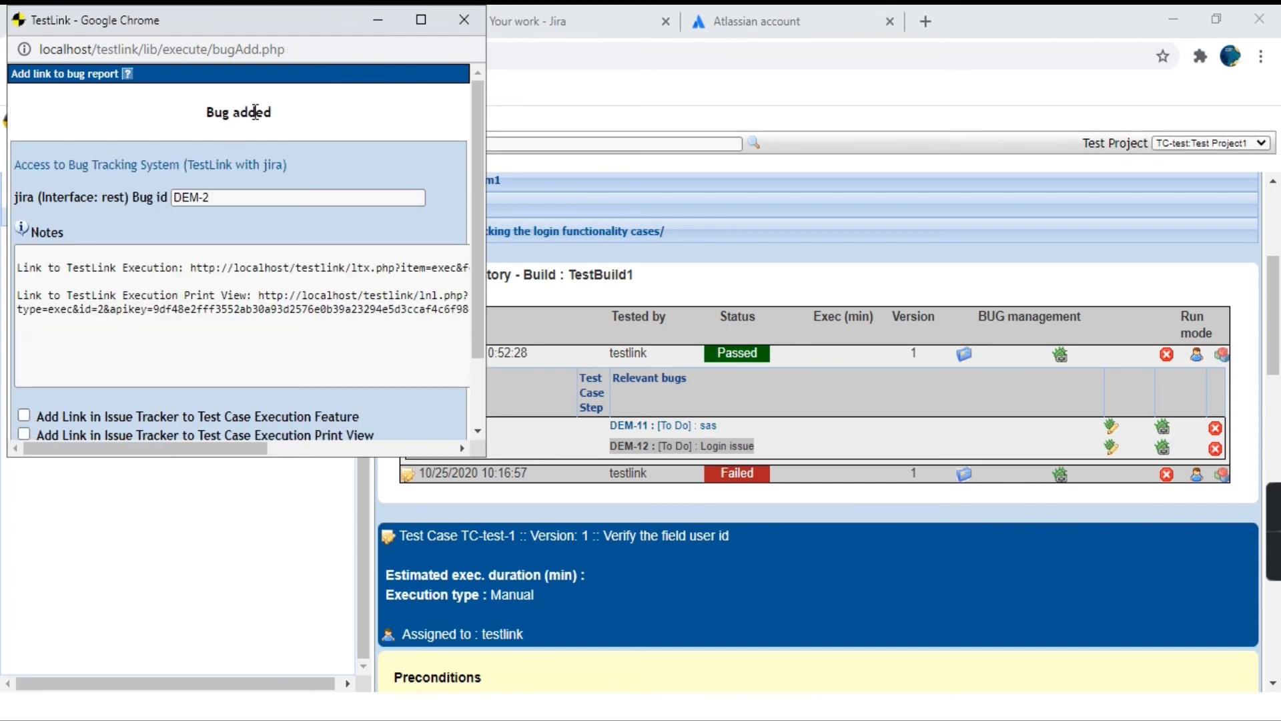
{"action": "left_click_drag", "start_coordinate": [280, 120], "coordinate": [191, 124]}
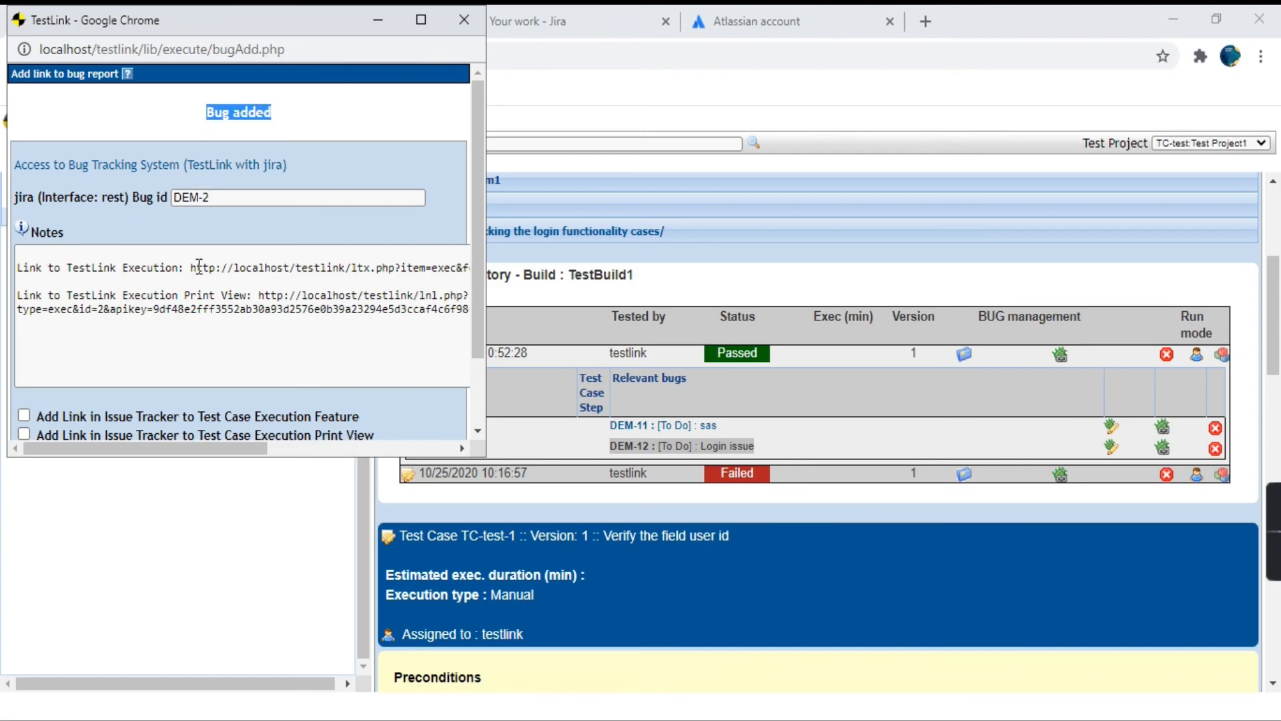
Save the DEM-2 bug link once more with its execution link notes and close the bug link window.
{"action": "scroll", "coordinate": [199, 267], "scroll_direction": "down", "scroll_amount": 2}
{"action": "left_click_drag", "start_coordinate": [85, 207], "coordinate": [431, 222]}
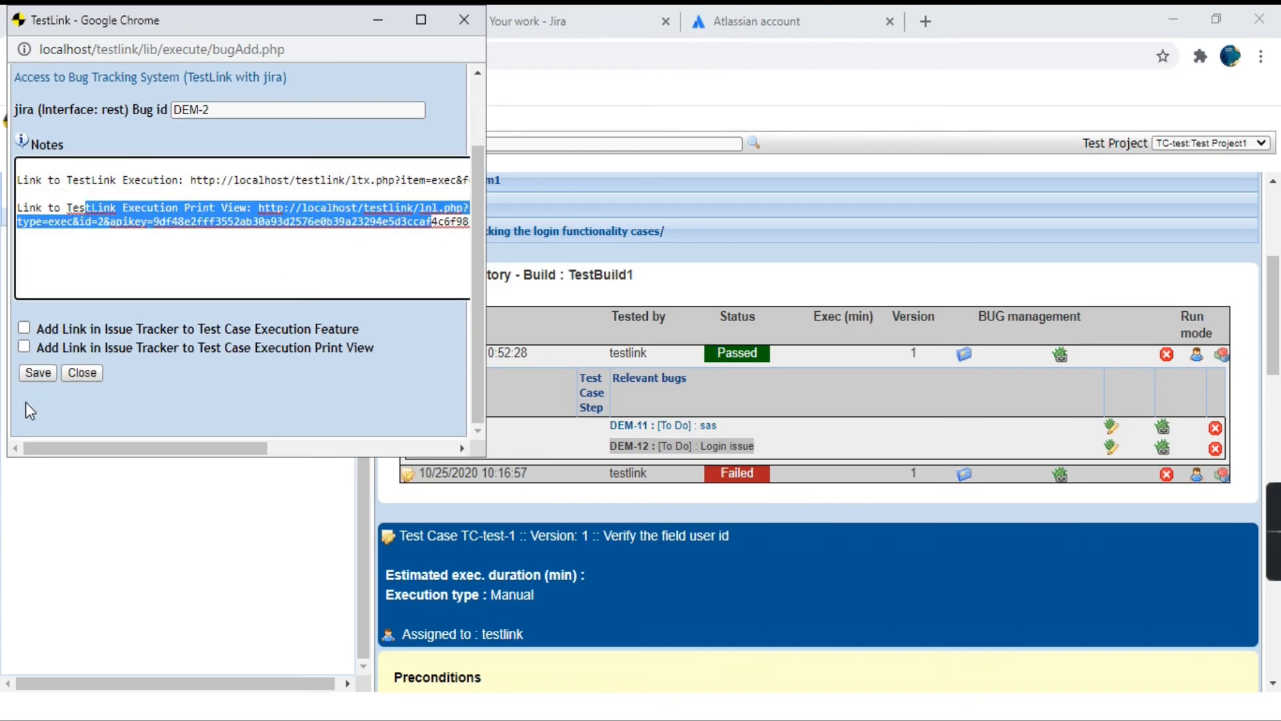
{"action": "left_click", "coordinate": [38, 376]}
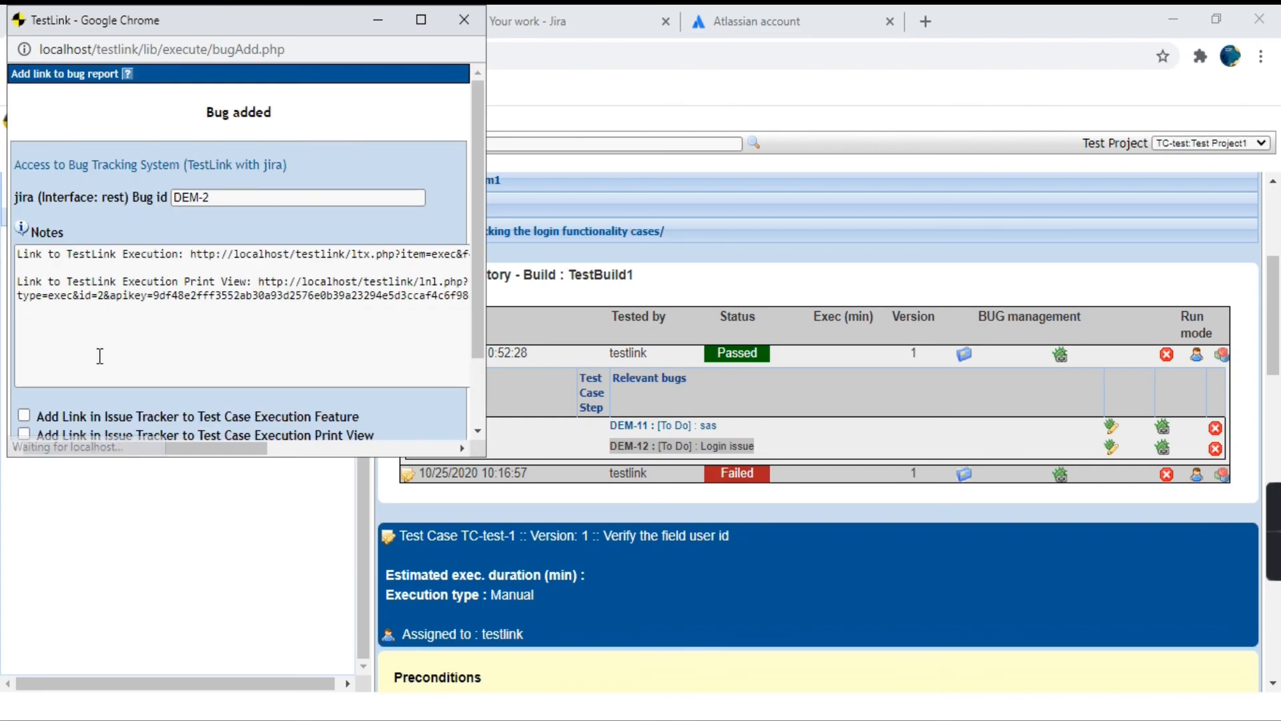
{"action": "scroll", "coordinate": [98, 354], "scroll_direction": "down", "scroll_amount": 2}
{"action": "left_click", "coordinate": [83, 375]}
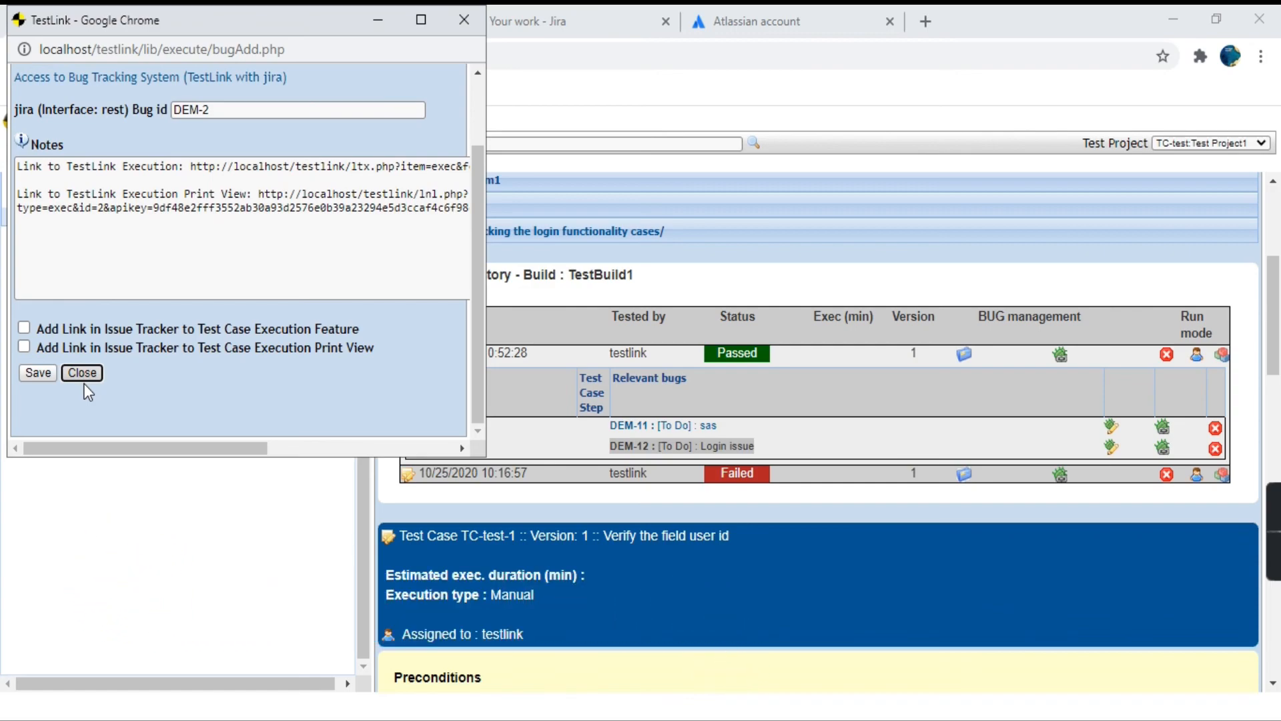
{"action": "left_click", "coordinate": [83, 374]}
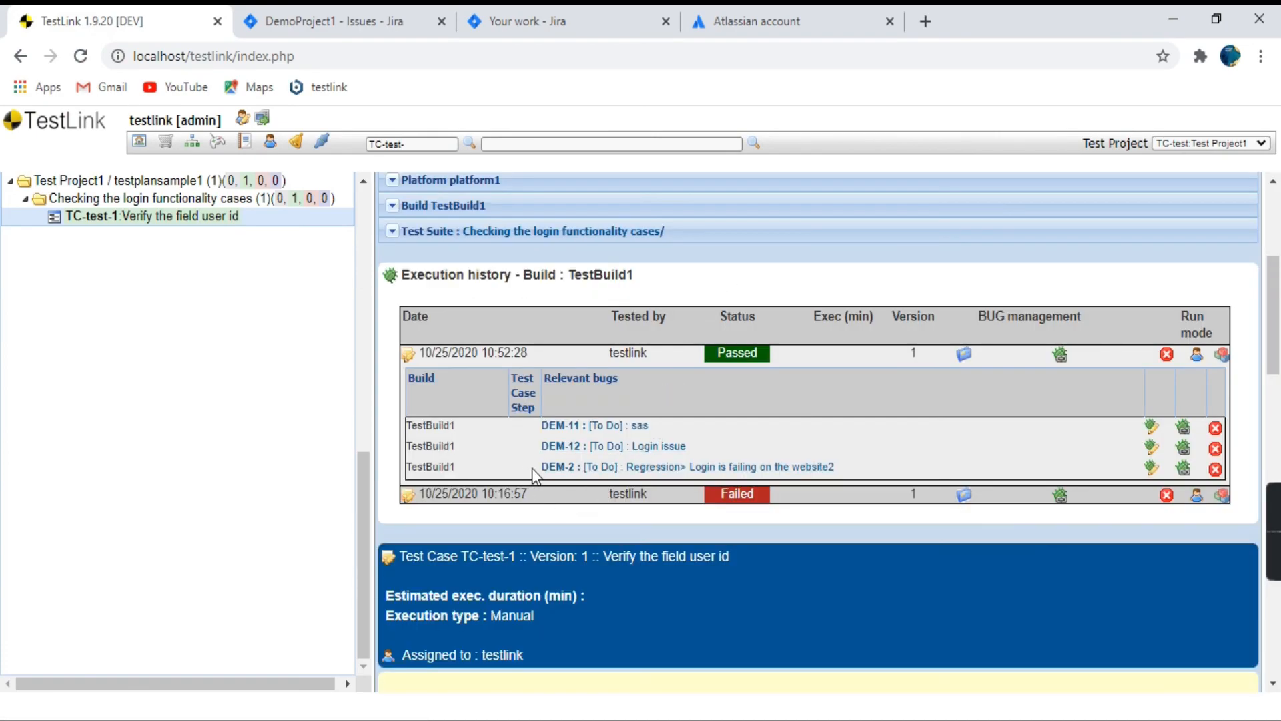
Review the relevant bugs under the passed TC-test-1 execution, looking for the DEM-2 link.
{"action": "left_click_drag", "start_coordinate": [537, 468], "coordinate": [583, 466]}
{"action": "left_click_drag", "start_coordinate": [846, 463], "coordinate": [423, 428]}
{"action": "left_click", "coordinate": [505, 462]}
{"action": "scroll", "coordinate": [675, 446], "scroll_direction": "down", "scroll_amount": 5}
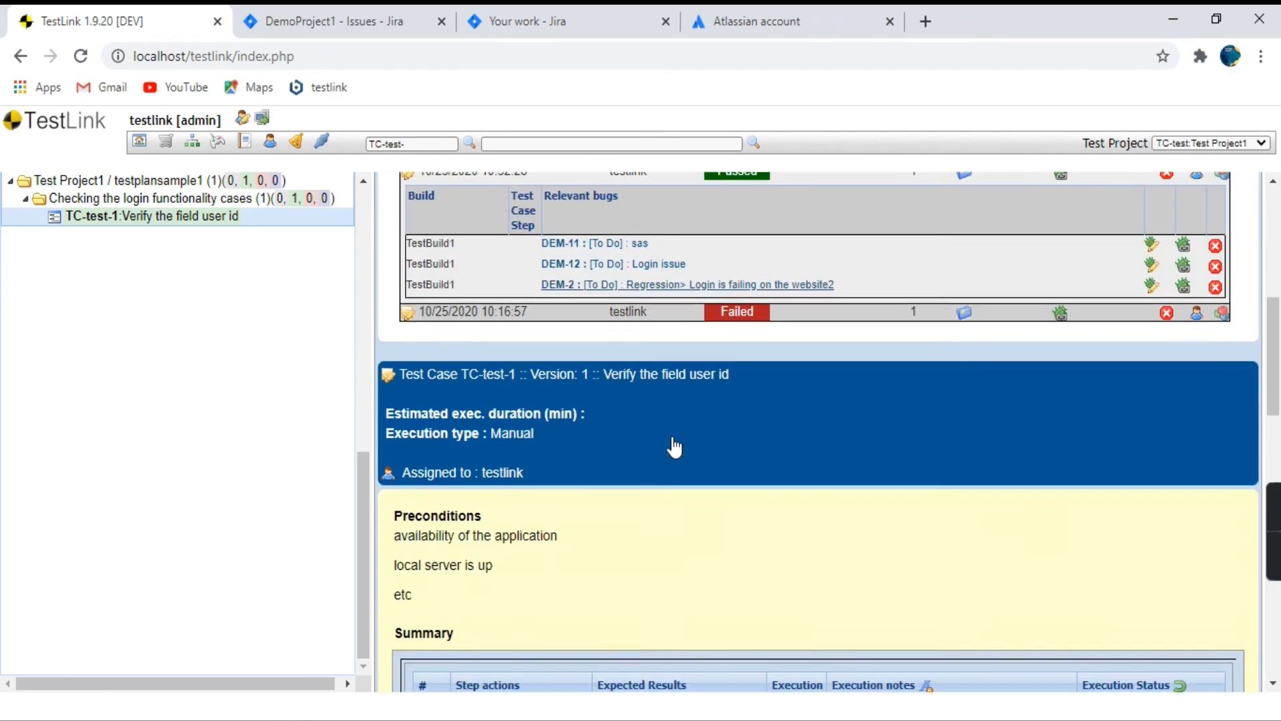
{"action": "scroll", "coordinate": [673, 439], "scroll_direction": "up", "scroll_amount": 5}
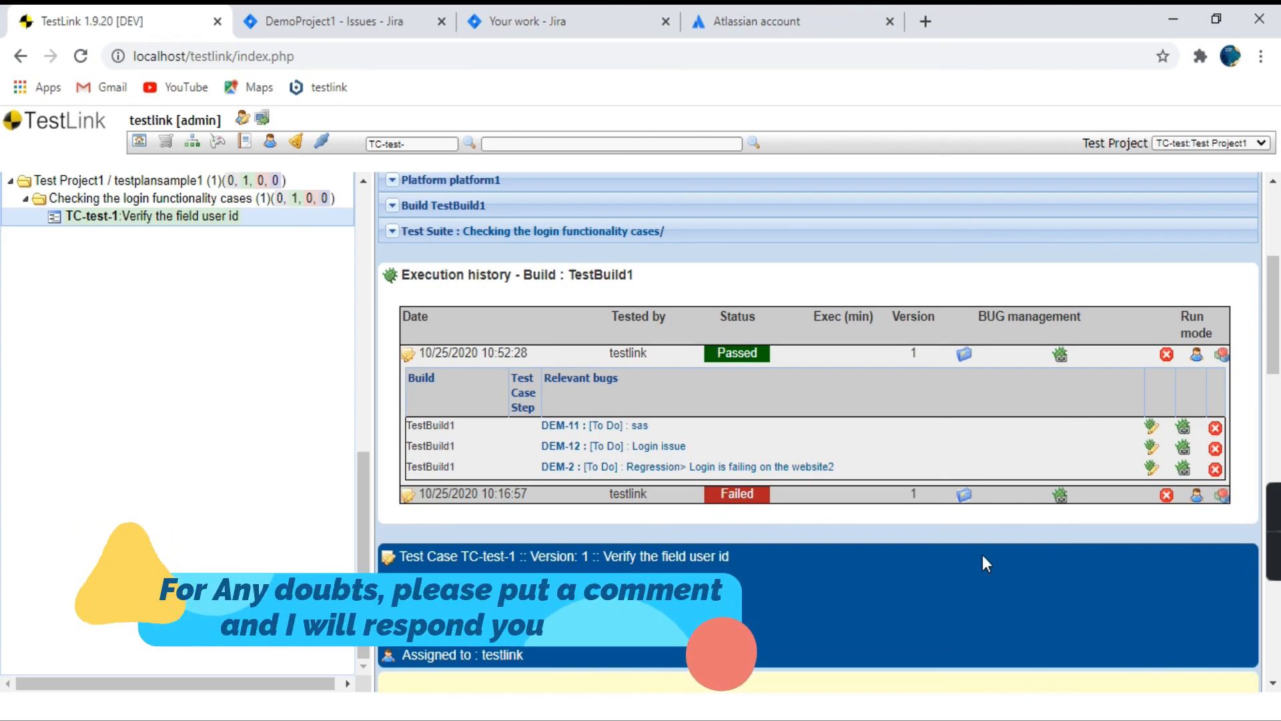
{"action": "scroll", "coordinate": [979, 555], "scroll_direction": "up", "scroll_amount": 5}
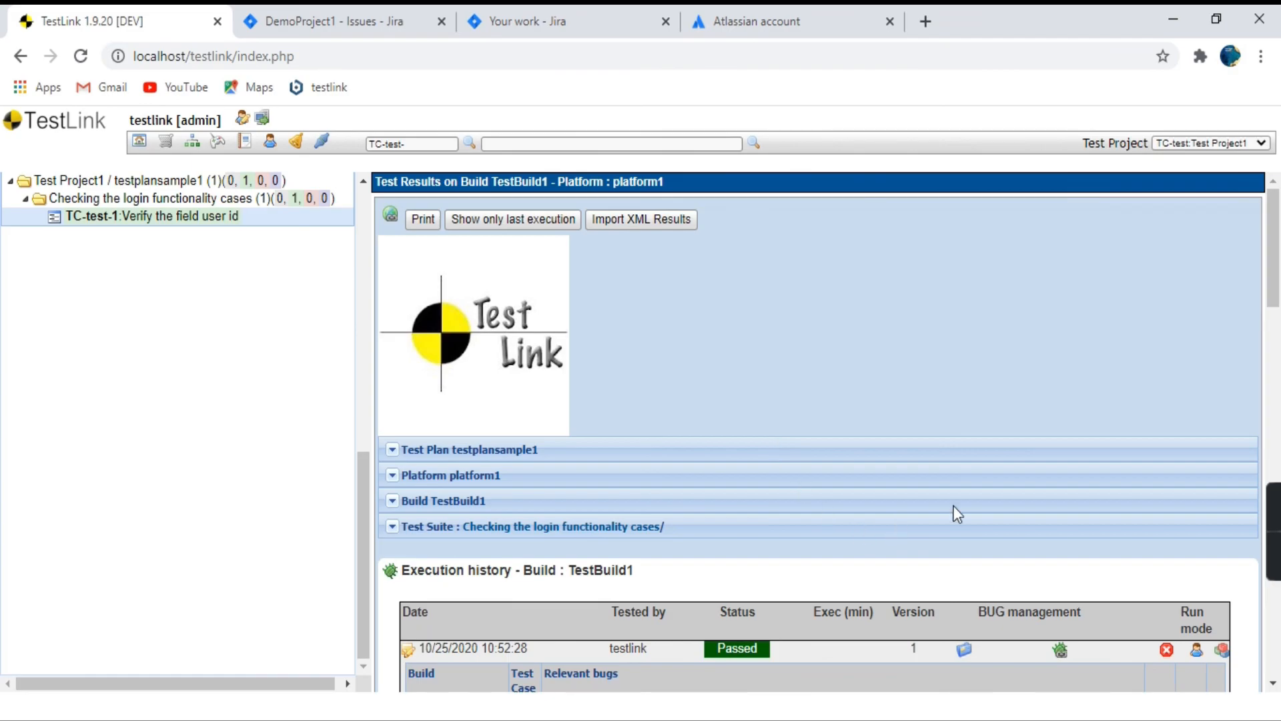
{"action": "mouse_move", "coordinate": [1267, 539]}
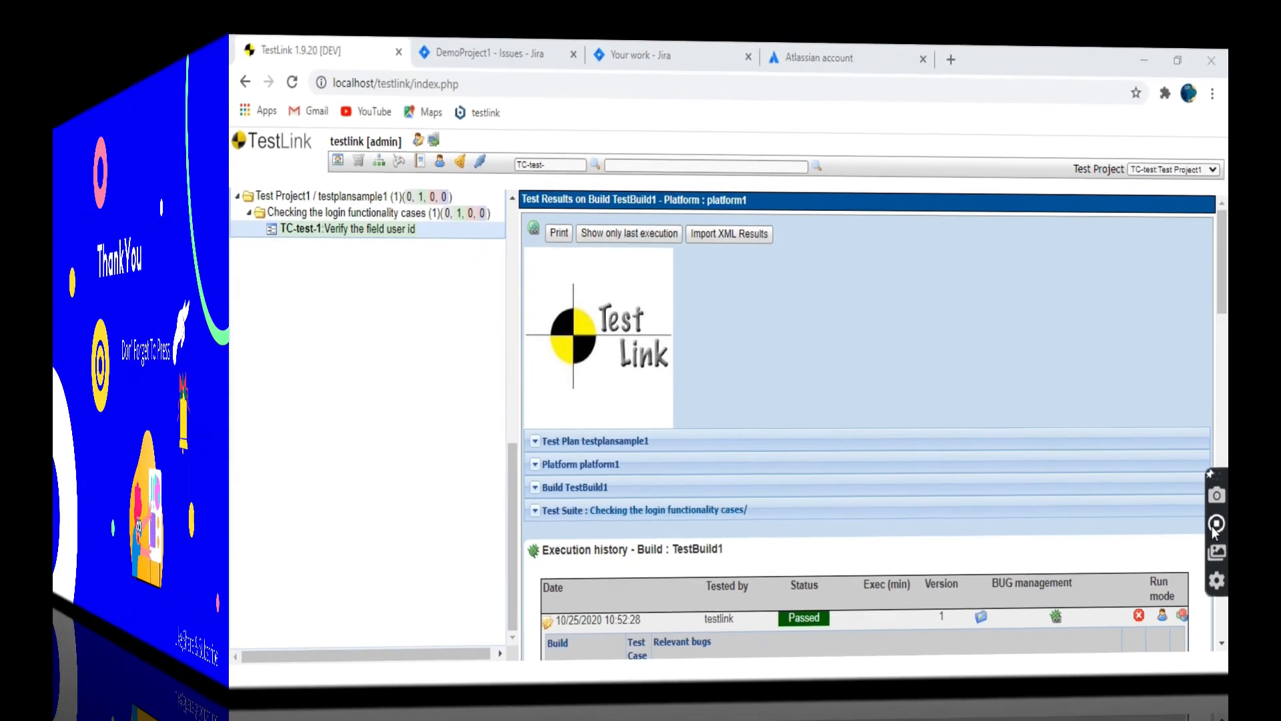